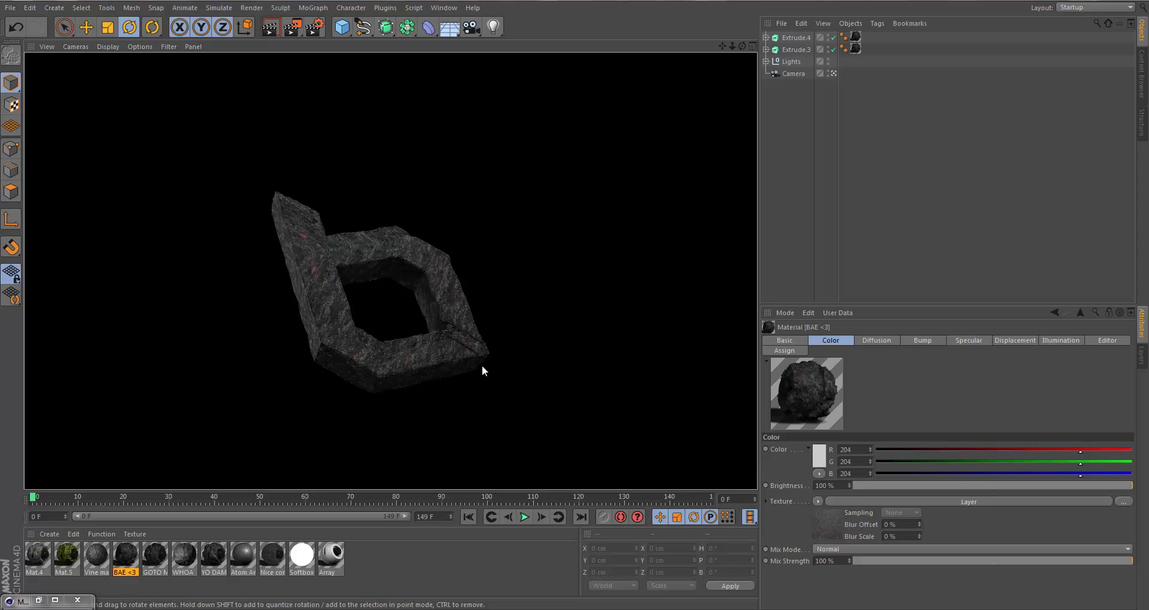
Clear the object selection and create a new default material in the scene
left_click(526, 271)
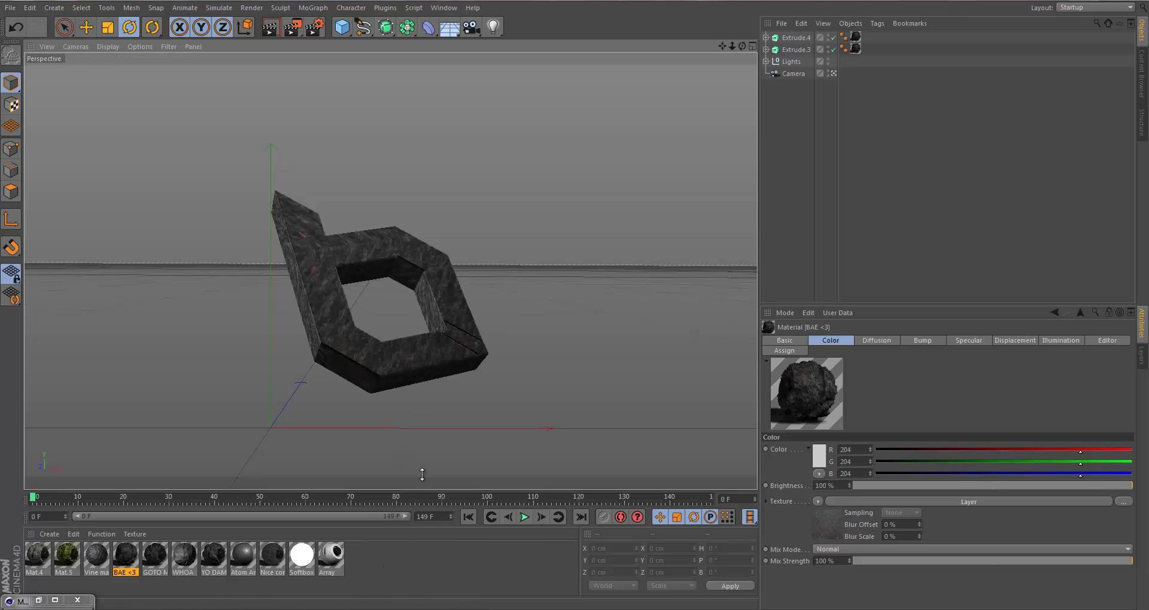
left_click(446, 366)
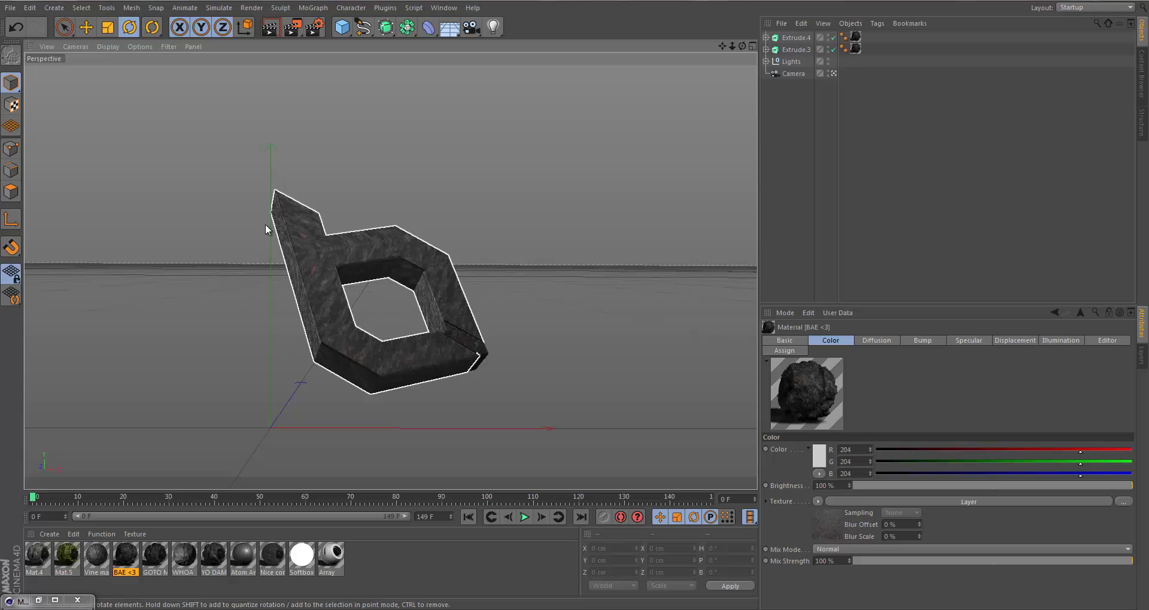
left_click(533, 422)
left_click(388, 565)
double_click(389, 565)
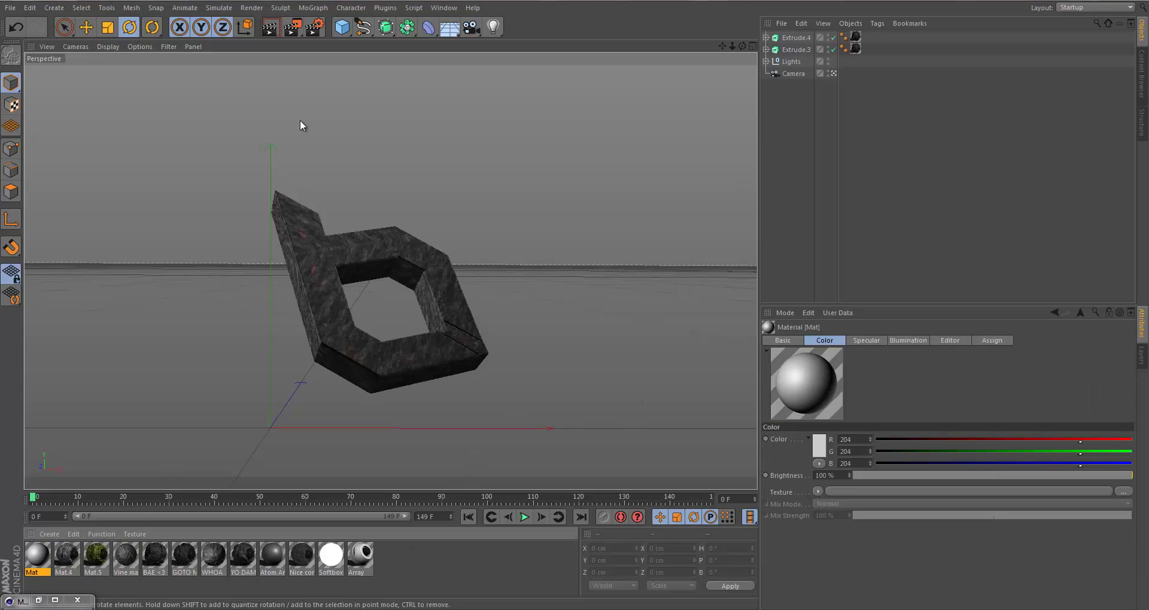
Review the render settings, including Save, Hair Render, Global Illumination, Ambient Occlusion, Lens Effects and Depth of Field
left_click(315, 27)
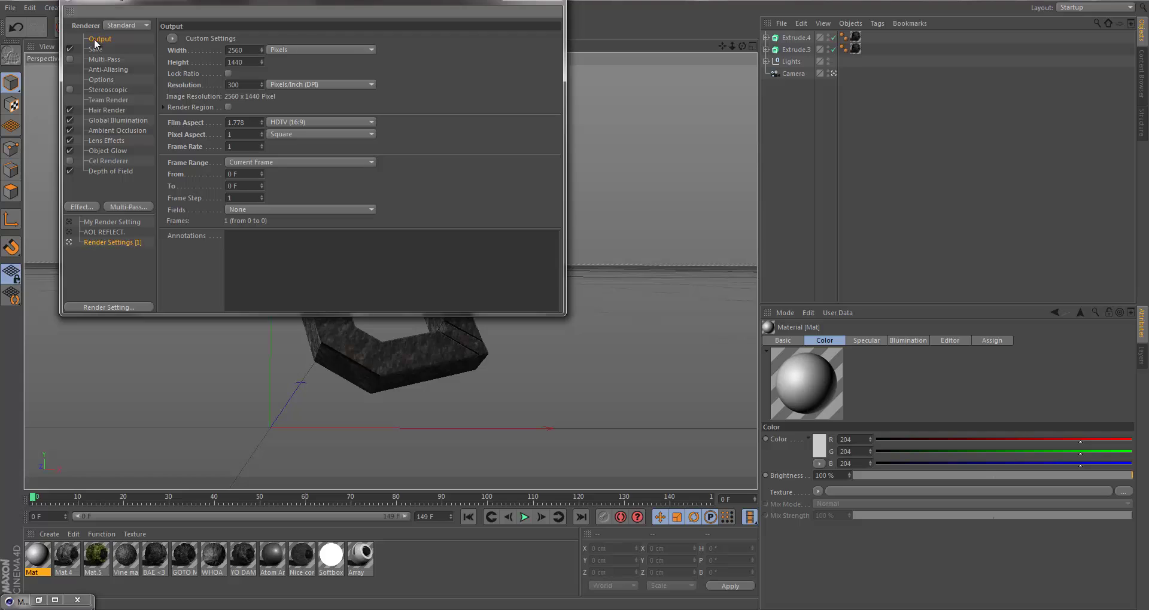
left_click(95, 49)
left_click(107, 110)
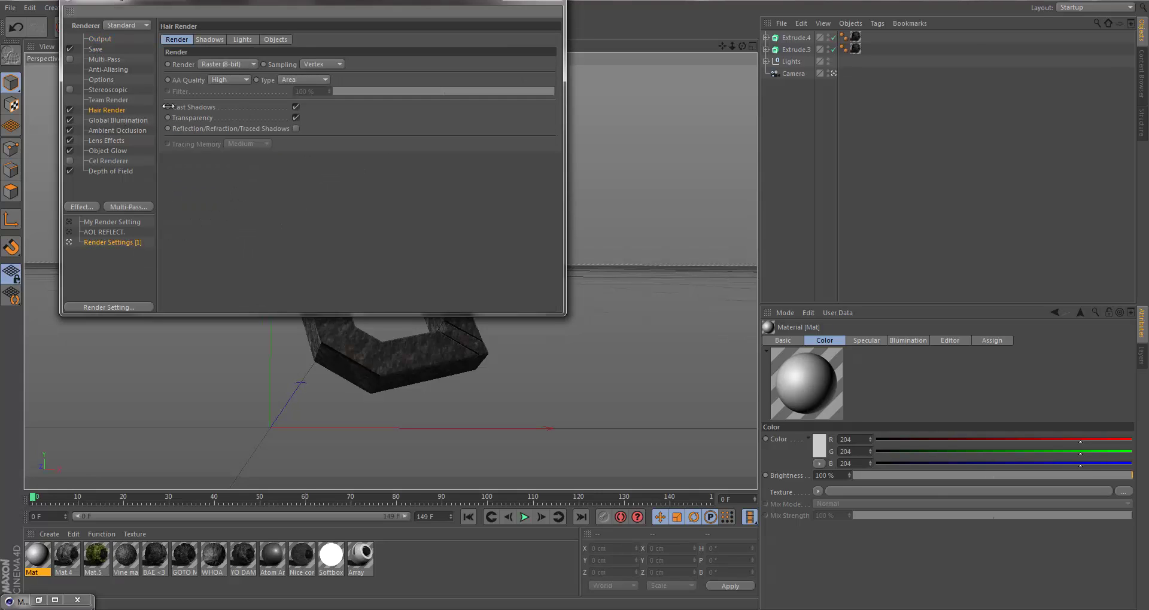
left_click(116, 120)
left_click(117, 130)
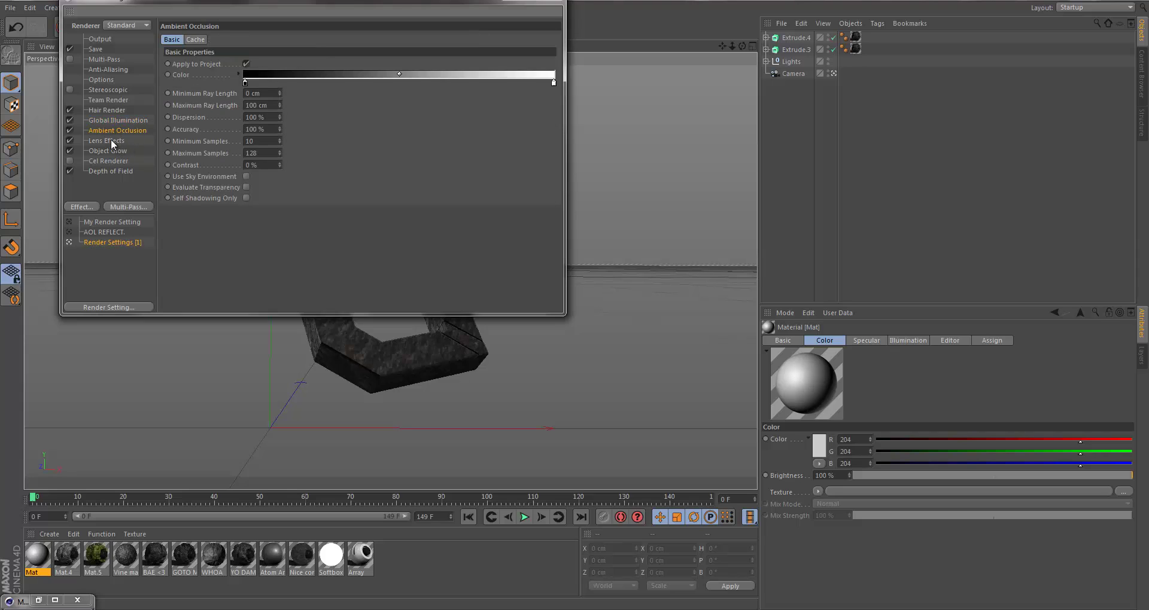
left_click(110, 139)
left_click(109, 170)
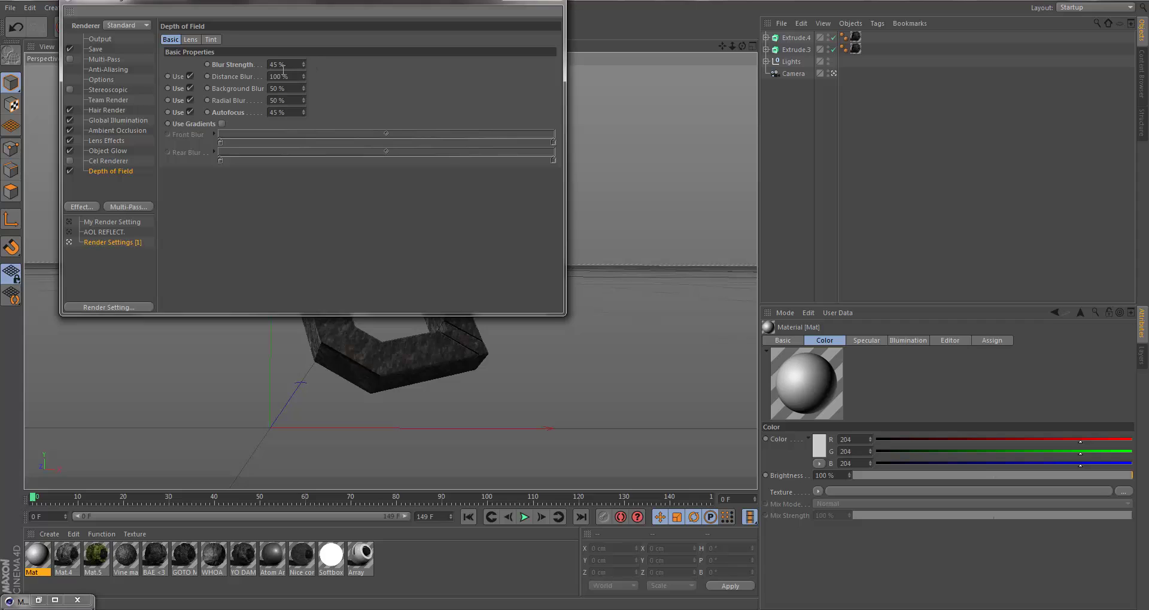
left_click_drag(515, 7, 683, 109)
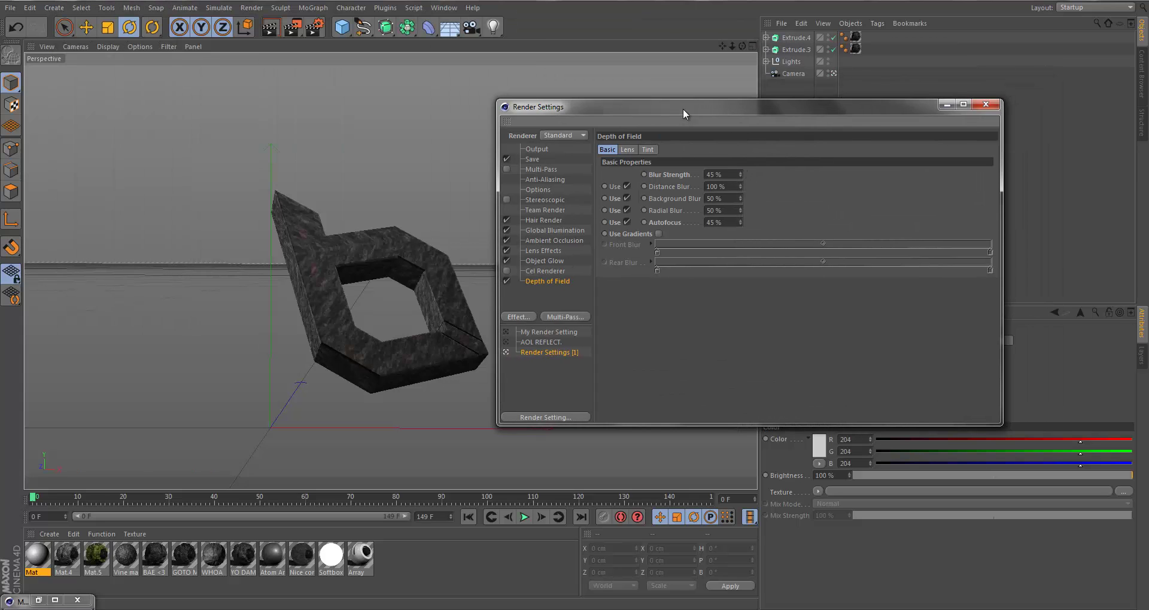
left_click(979, 107)
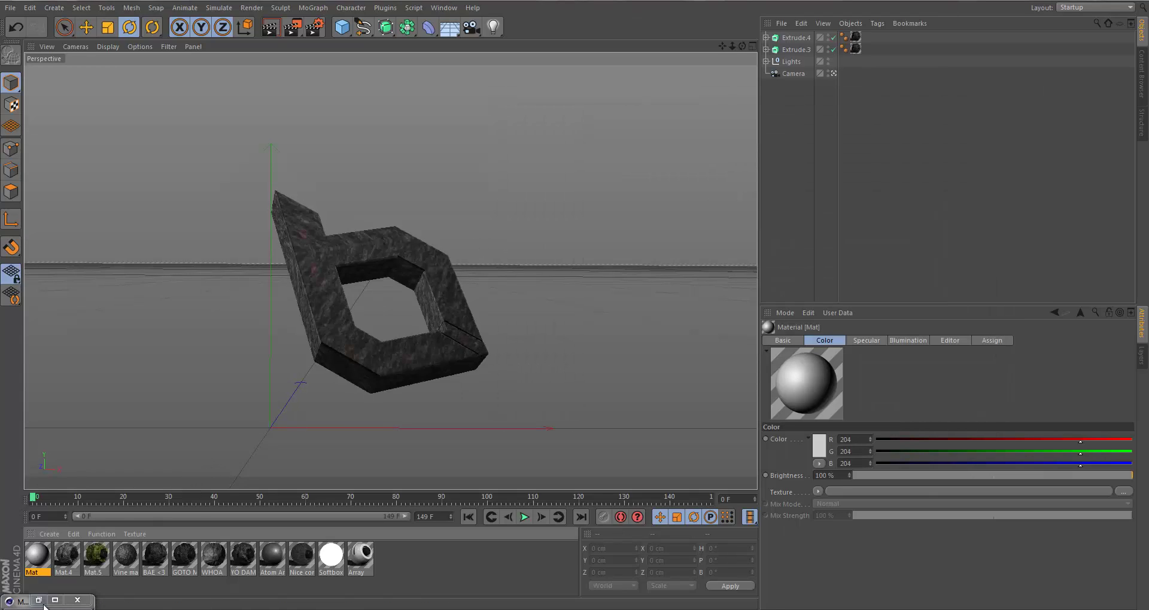
left_click(42, 602)
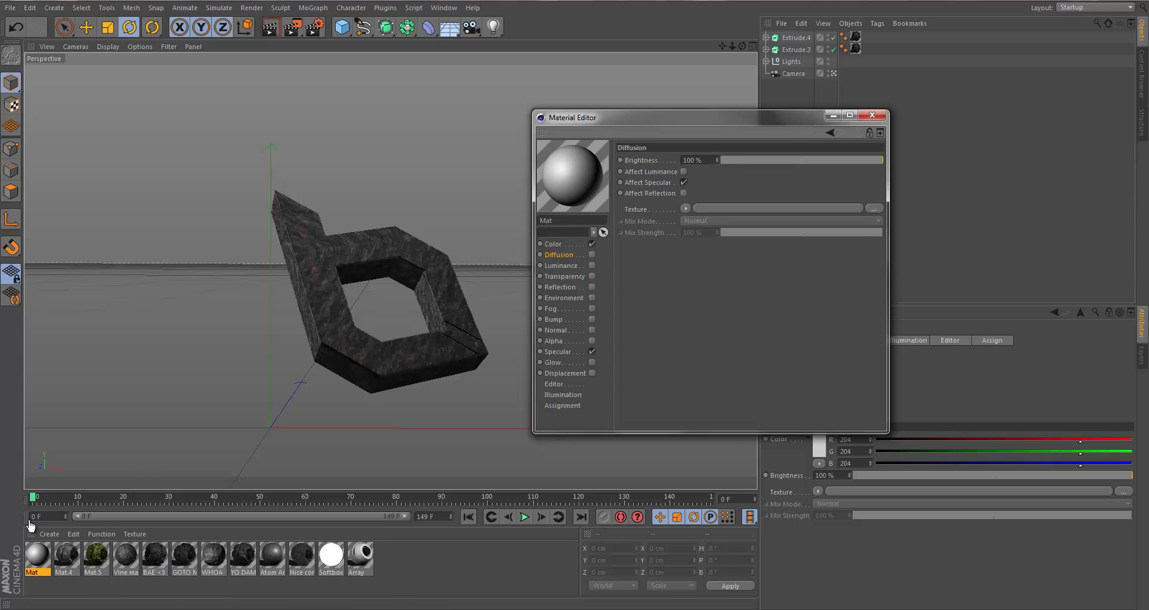
left_click(872, 116)
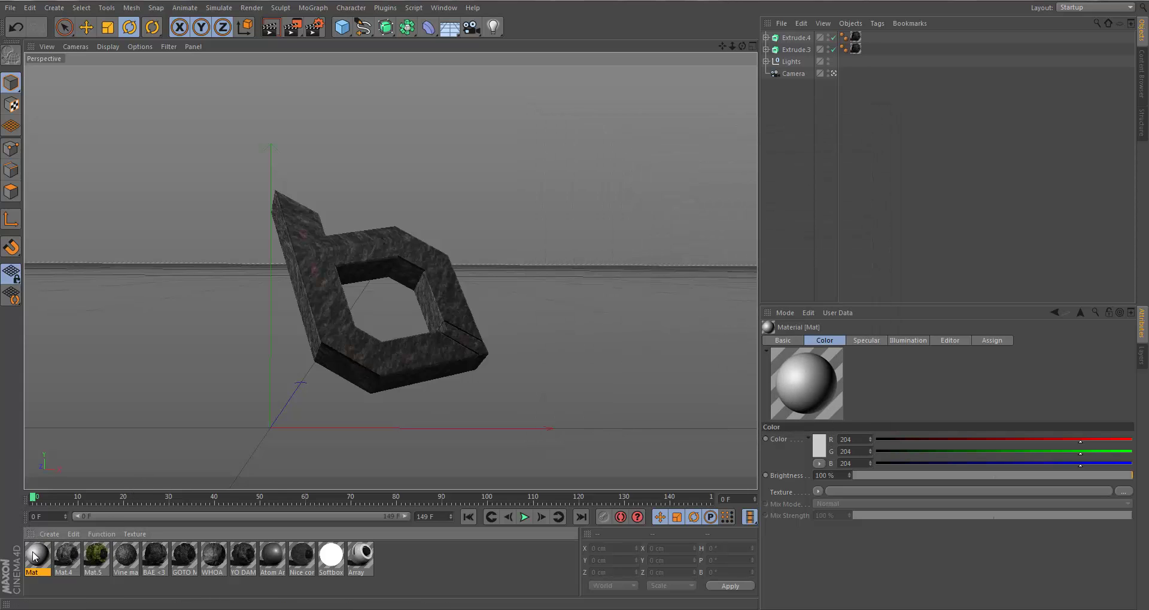
key("Delete")
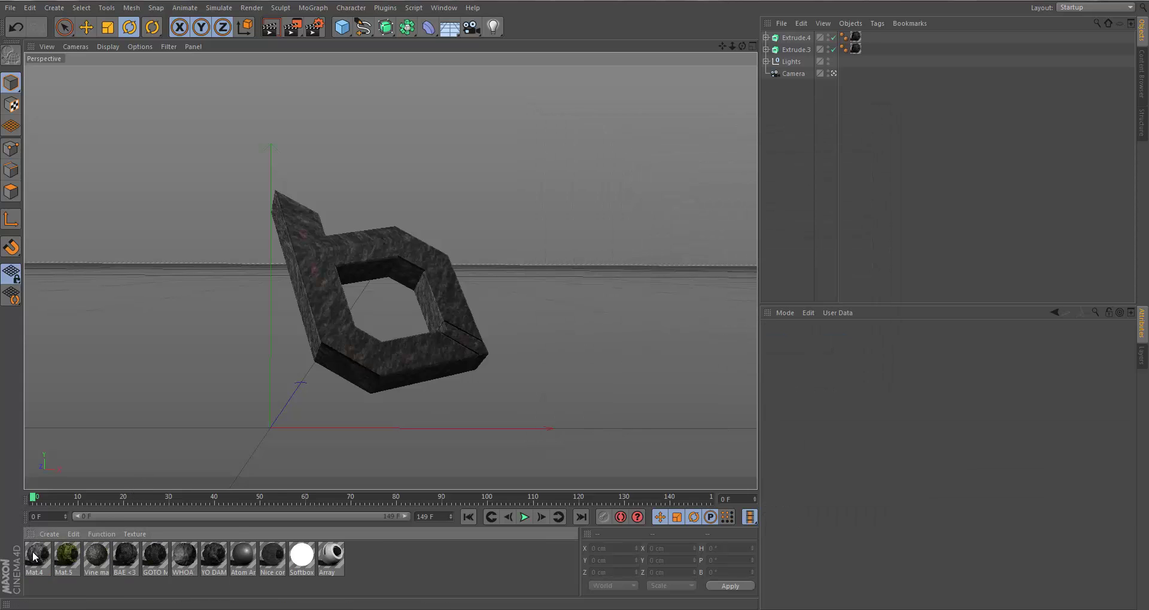
double_click(59, 584)
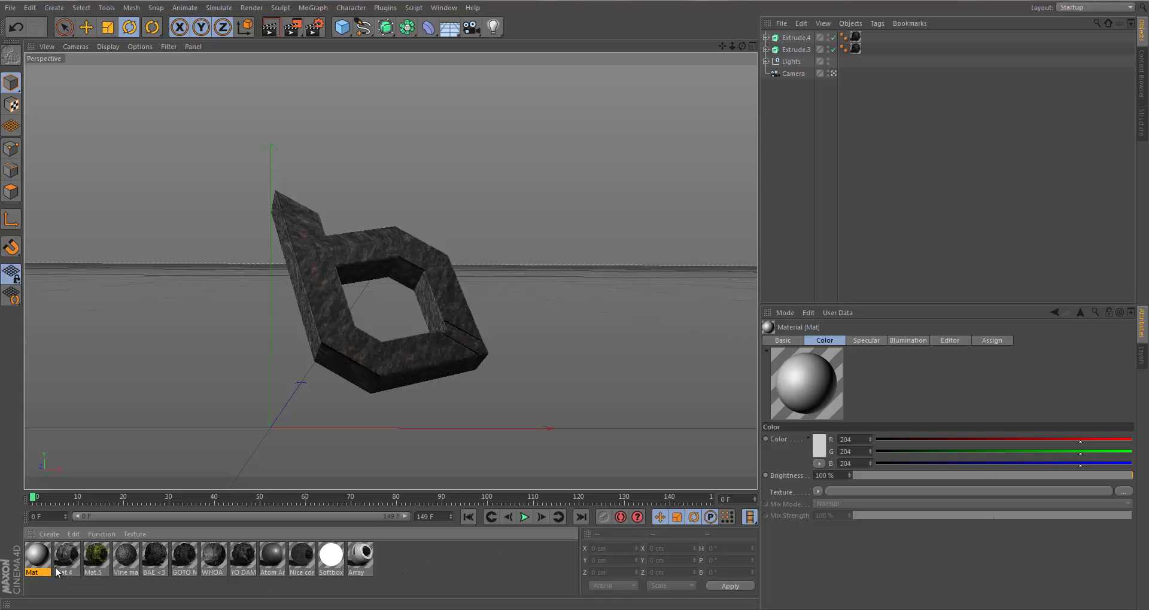
double_click(35, 556)
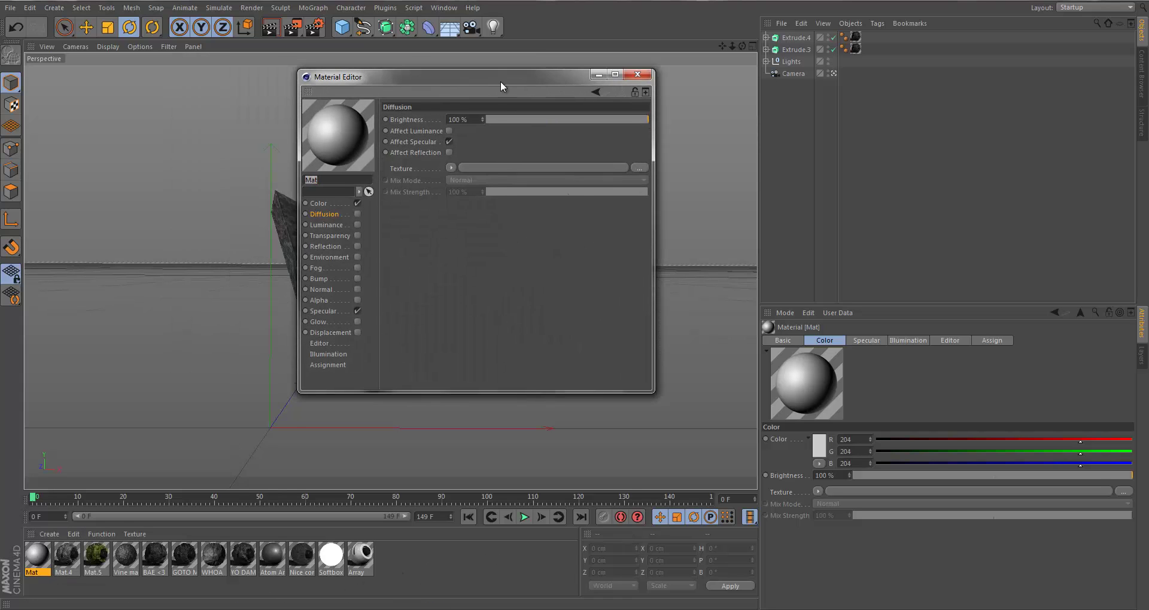
left_click(661, 75)
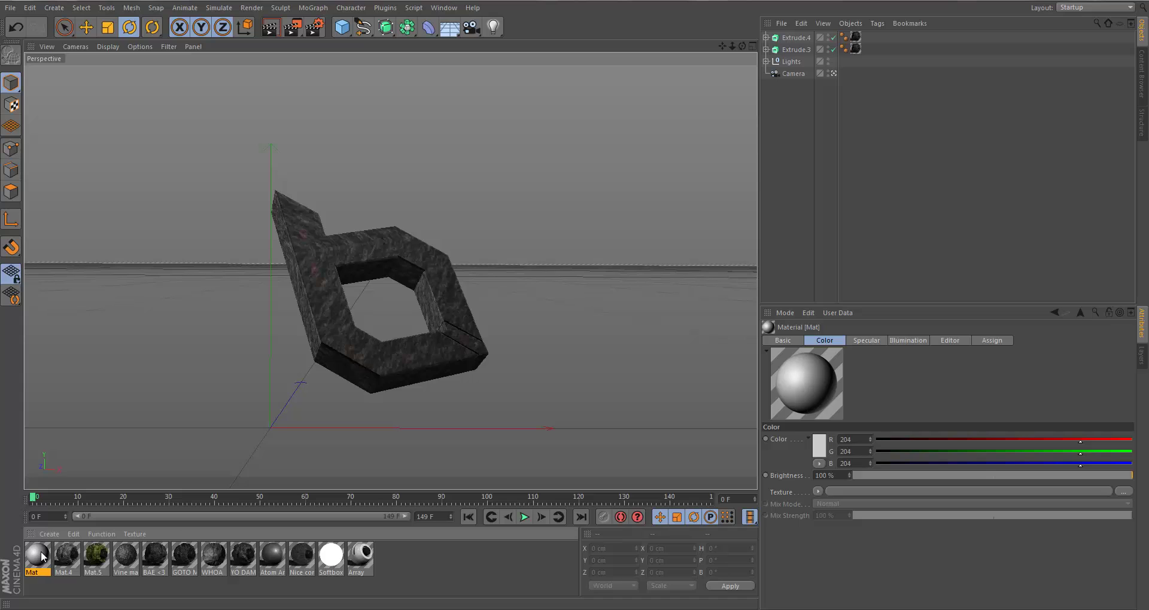
key("Delete")
Create a new material and open it for editing, keeping the 3D letter in view
left_click(40, 534)
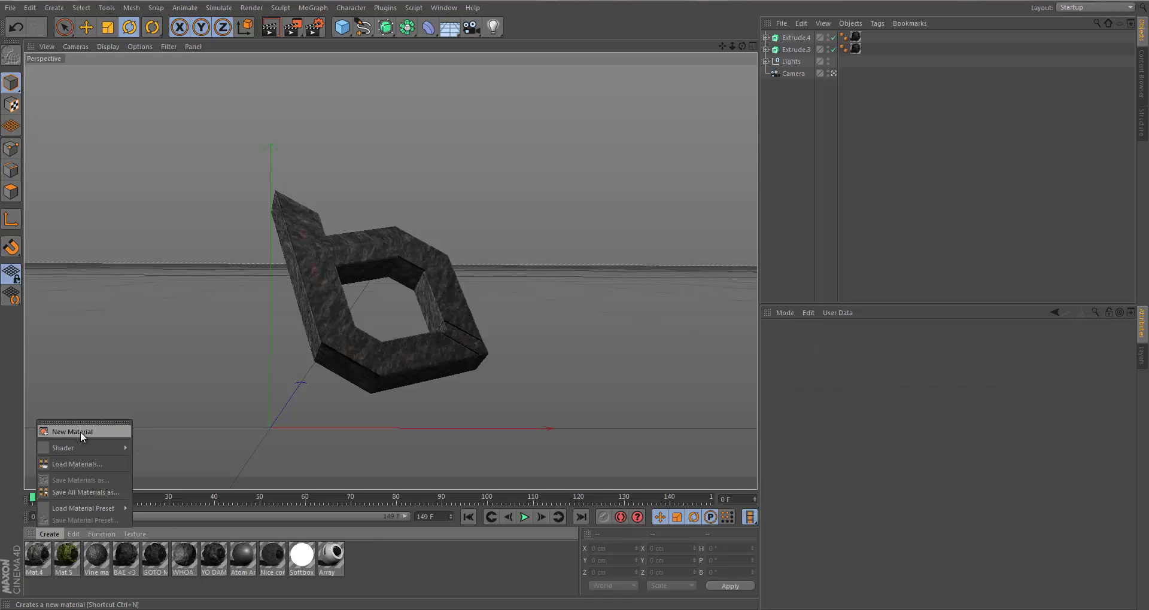
double_click(51, 590)
double_click(37, 555)
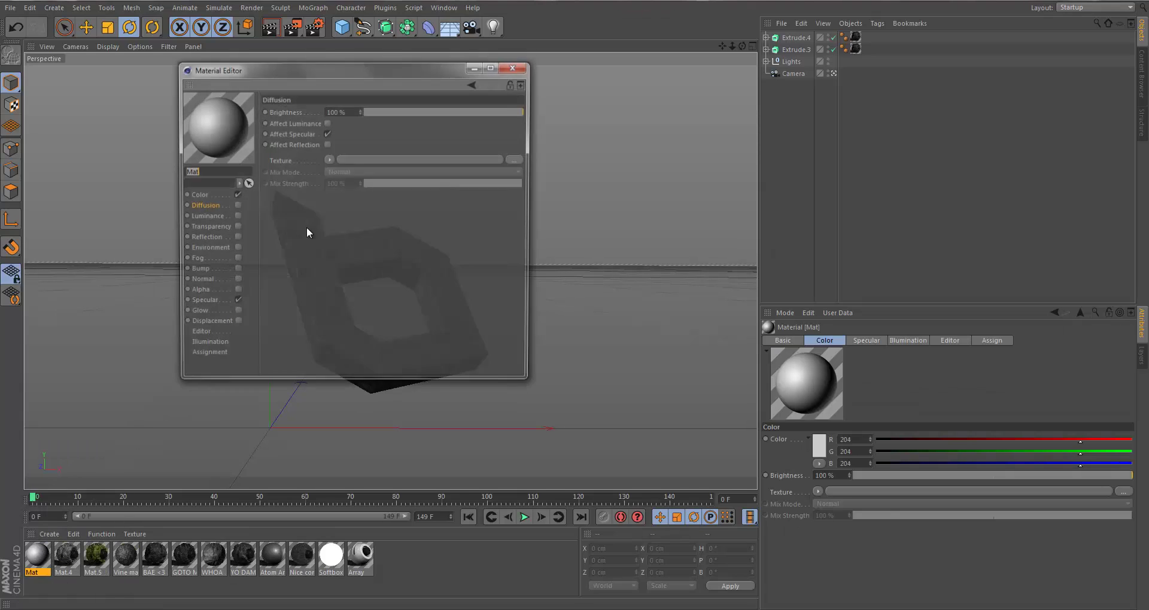
left_click_drag(284, 70, 678, 154)
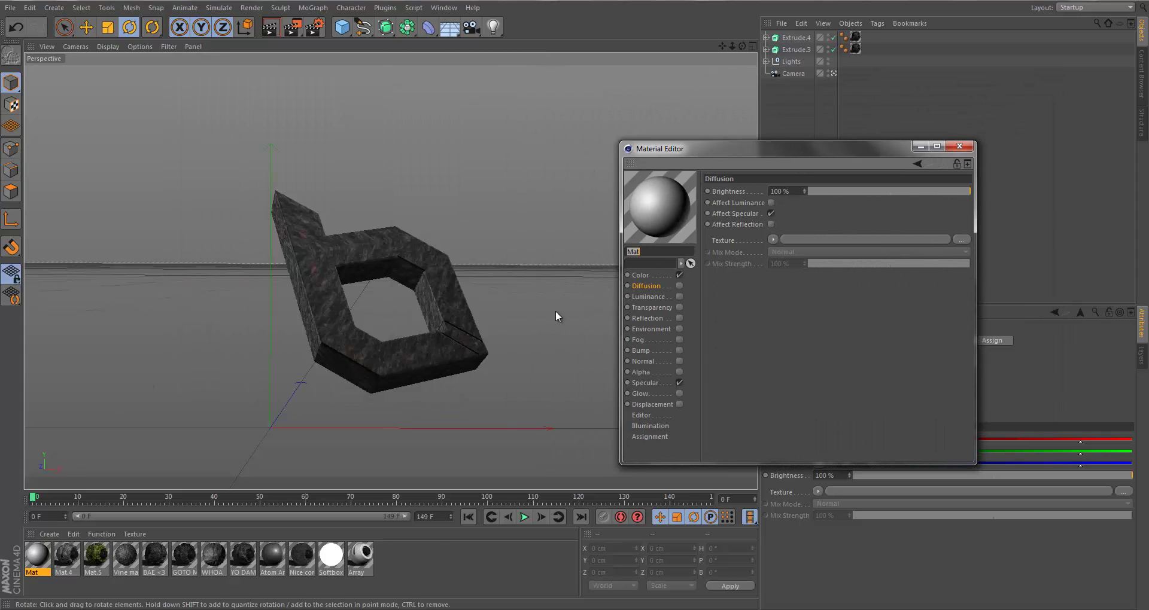
Look through the new material's Color, Diffusion, Luminance and Transparency channels and disable its Specular channel
left_click(643, 275)
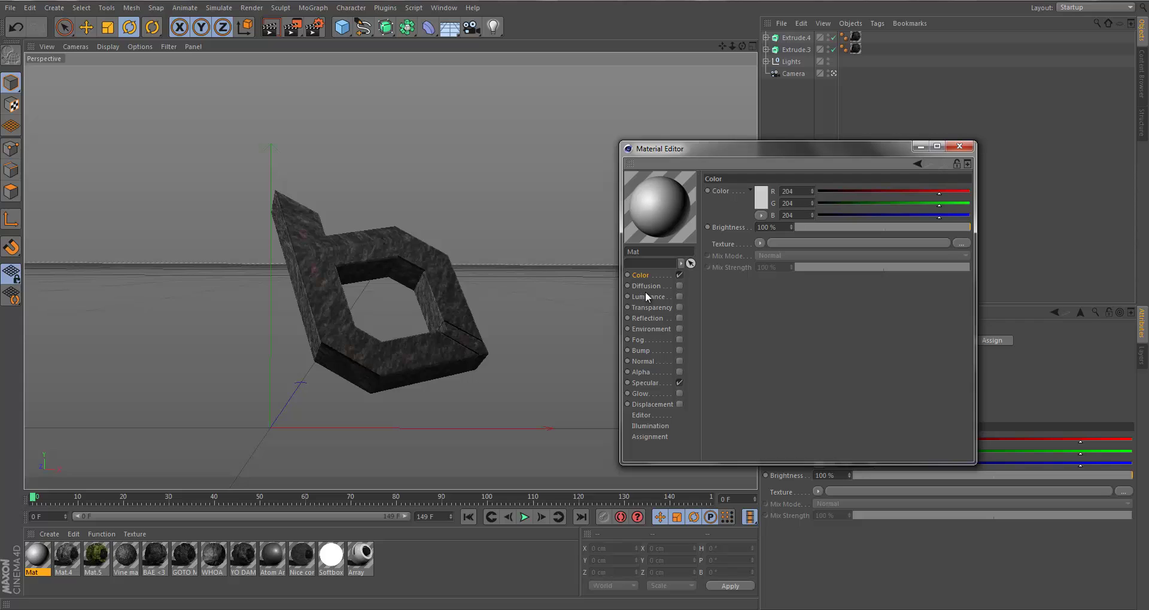
left_click(646, 291)
left_click(648, 296)
left_click(651, 308)
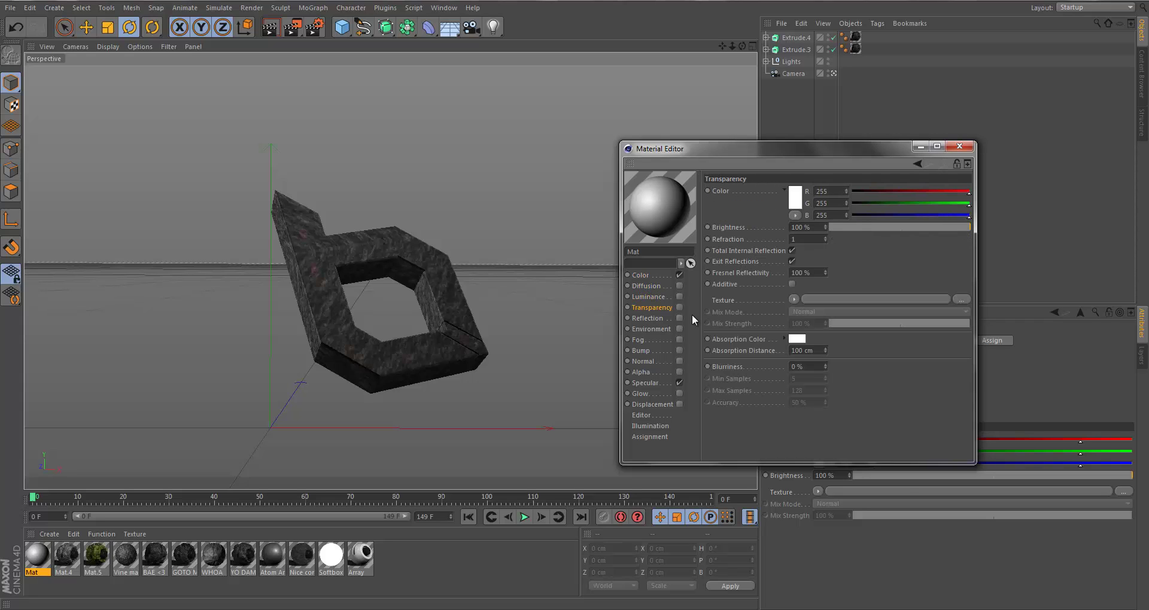
left_click(628, 274)
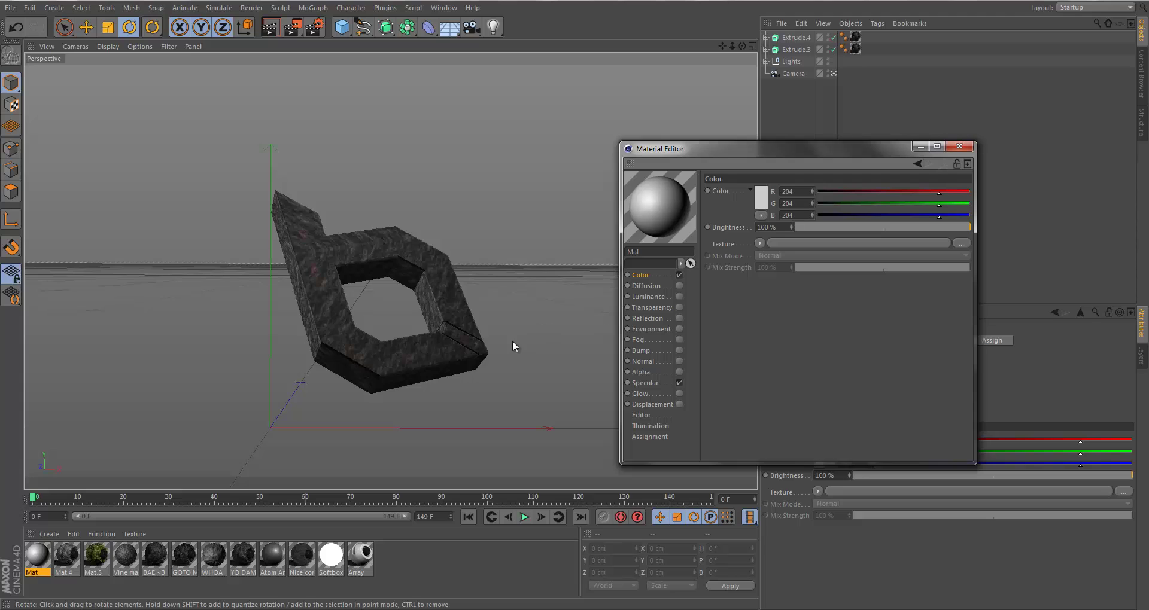
left_click(645, 383)
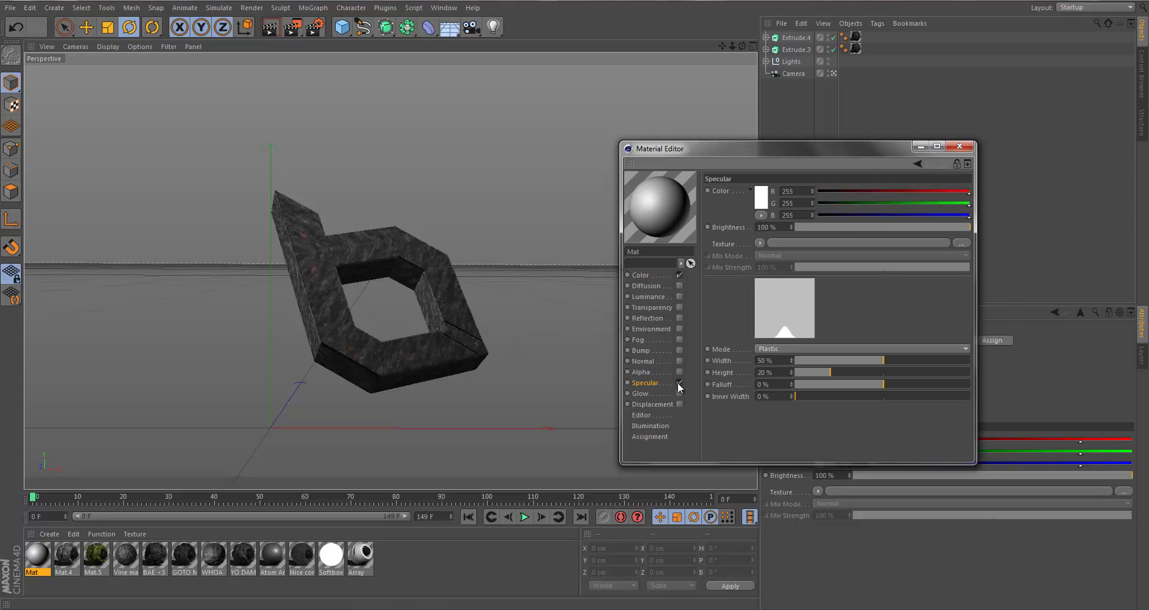
Set the material's color to a yellow-green with RGB values 189, 255, 51 at 100% brightness
left_click(641, 275)
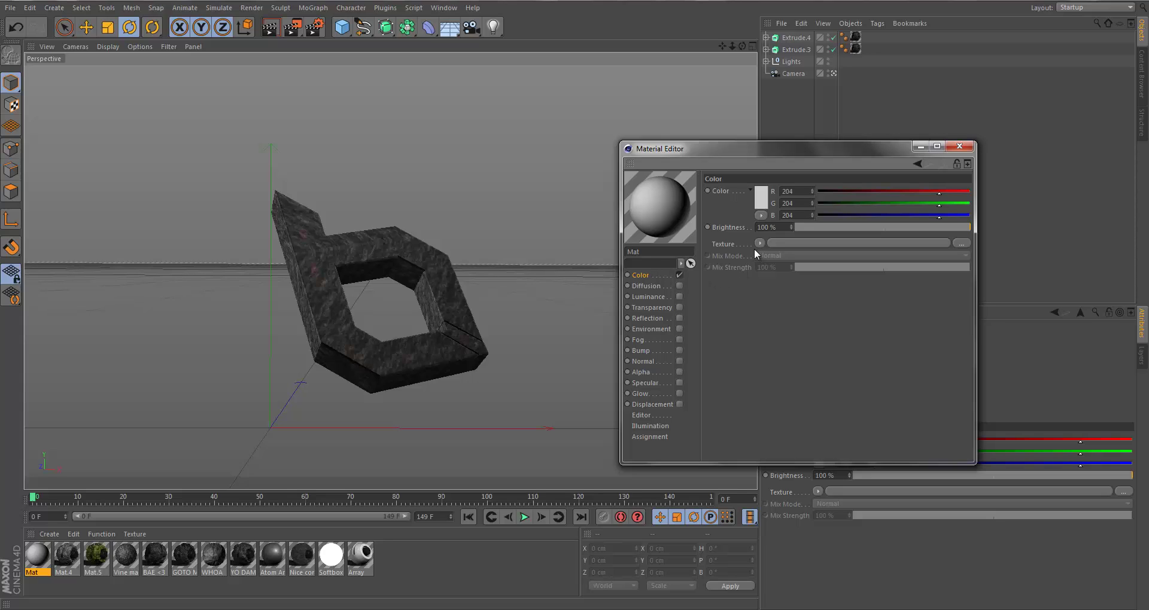
left_click_drag(938, 192, 987, 206)
left_click(761, 199)
left_click_drag(724, 214, 762, 159)
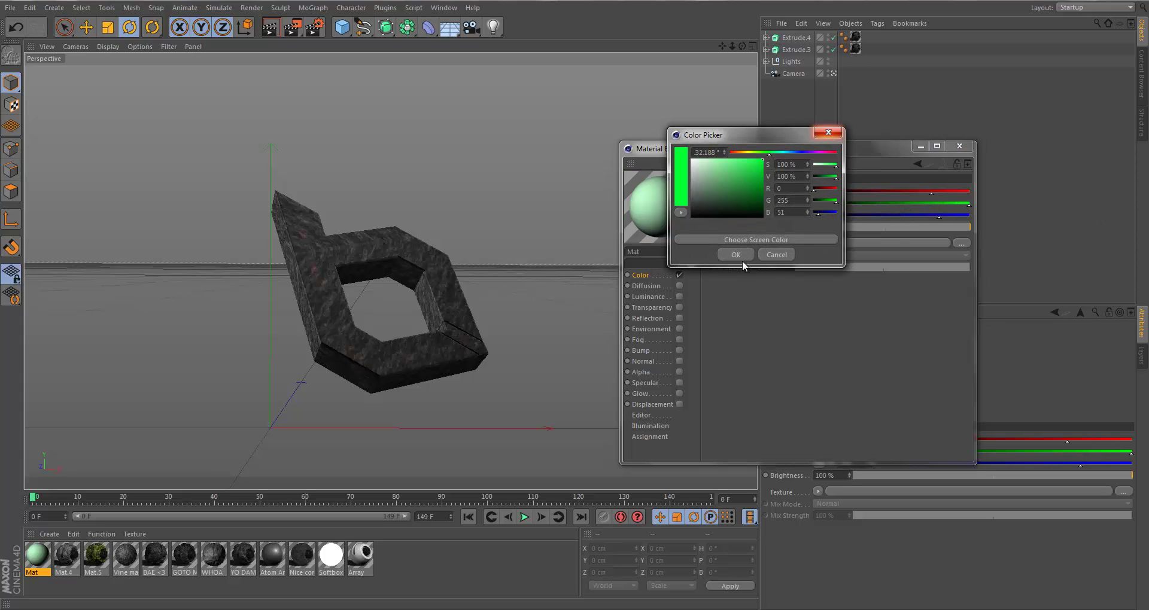
left_click(741, 256)
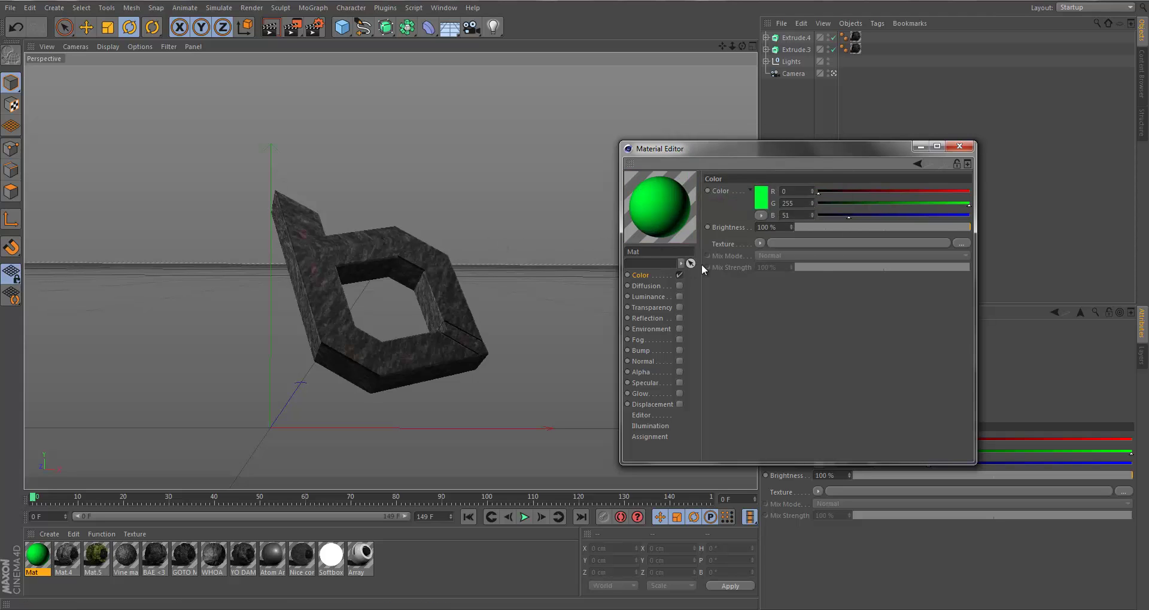
left_click_drag(814, 226, 1102, 221)
left_click_drag(863, 192, 936, 195)
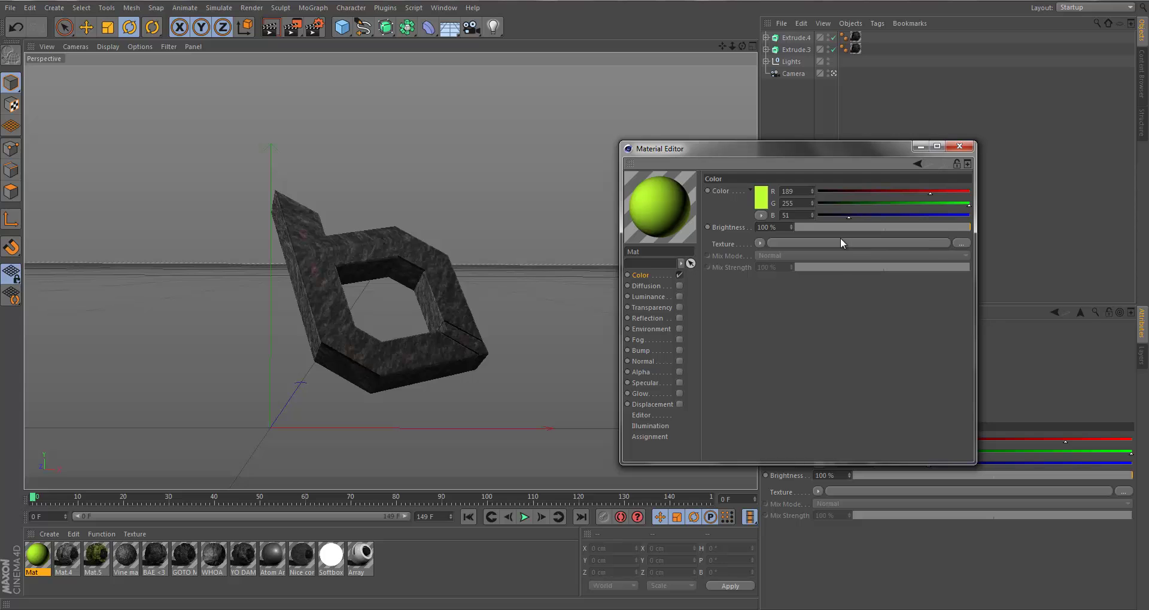
Start loading an image texture for the Color channel and browse the Grungy textures folder
left_click(959, 242)
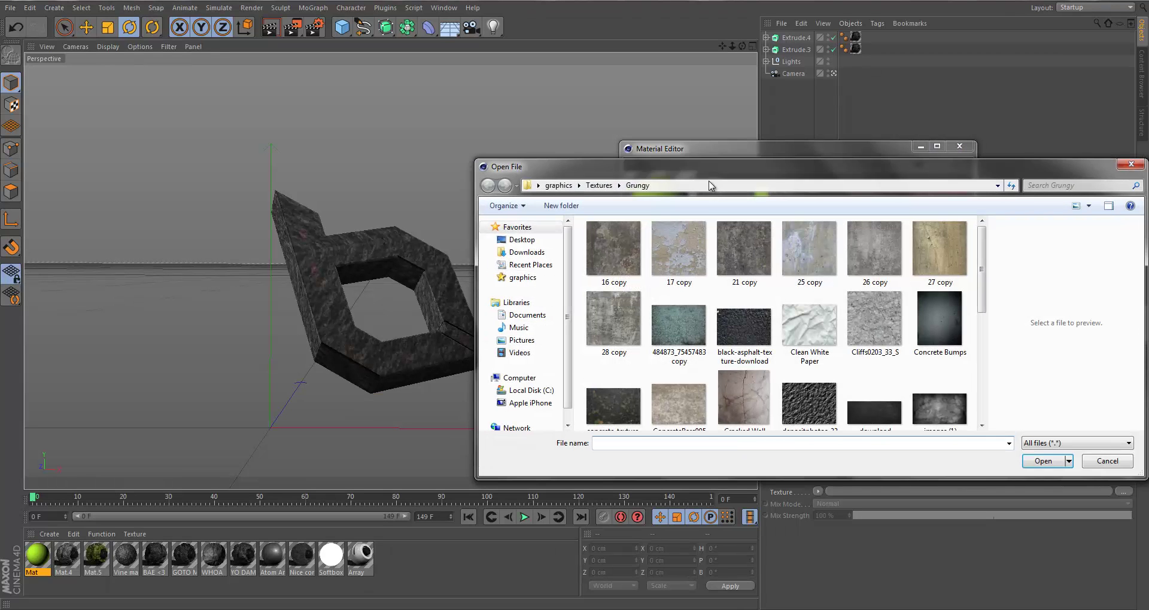
left_click_drag(615, 176, 392, 188)
left_click(514, 347)
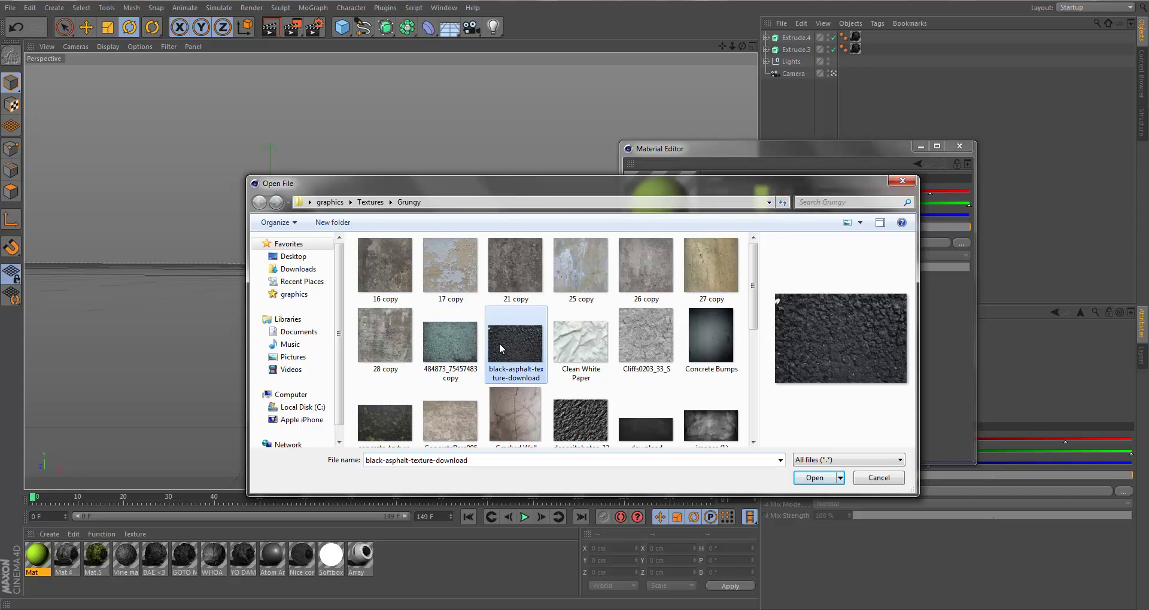
scroll(514, 353, "down", 5)
scroll(601, 406, "up", 2)
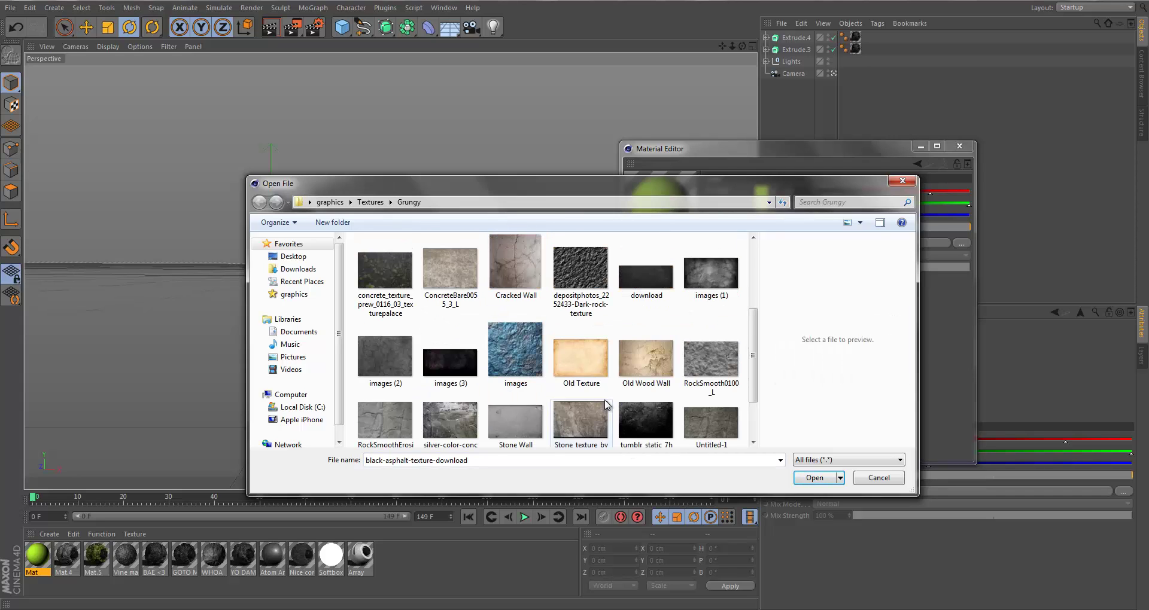
scroll(591, 329, "down", 1)
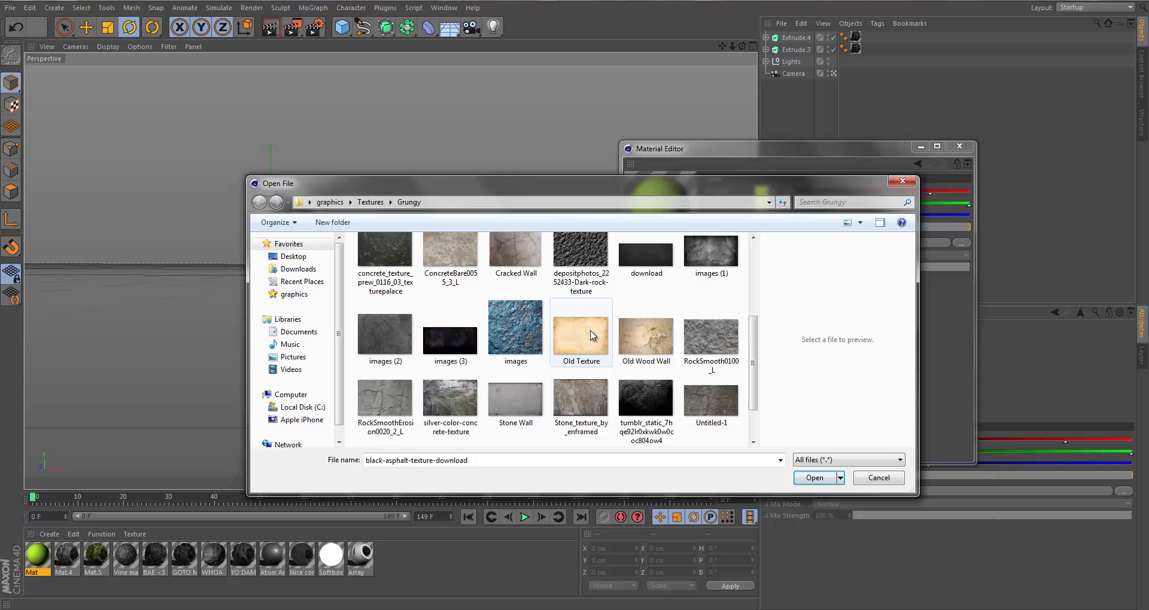
scroll(592, 335, "up", 4)
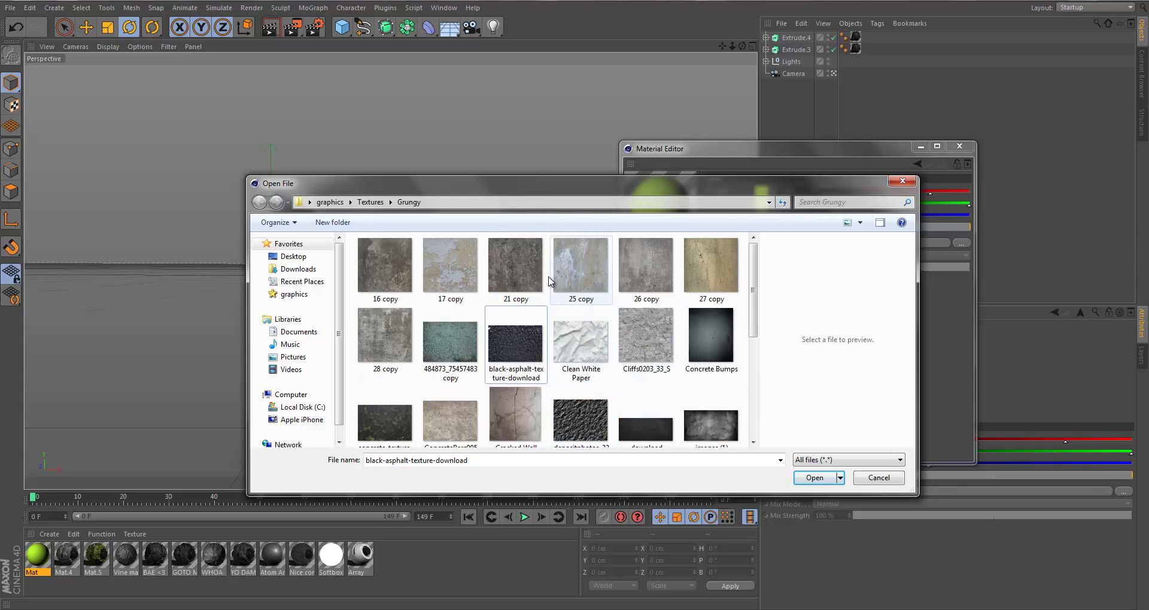
Reposition the file dialog and preview darker textures such as Concrete Bumps, images (1) and depositphotos_2252433-Dark-rock-texture
left_click_drag(452, 192, 230, 116)
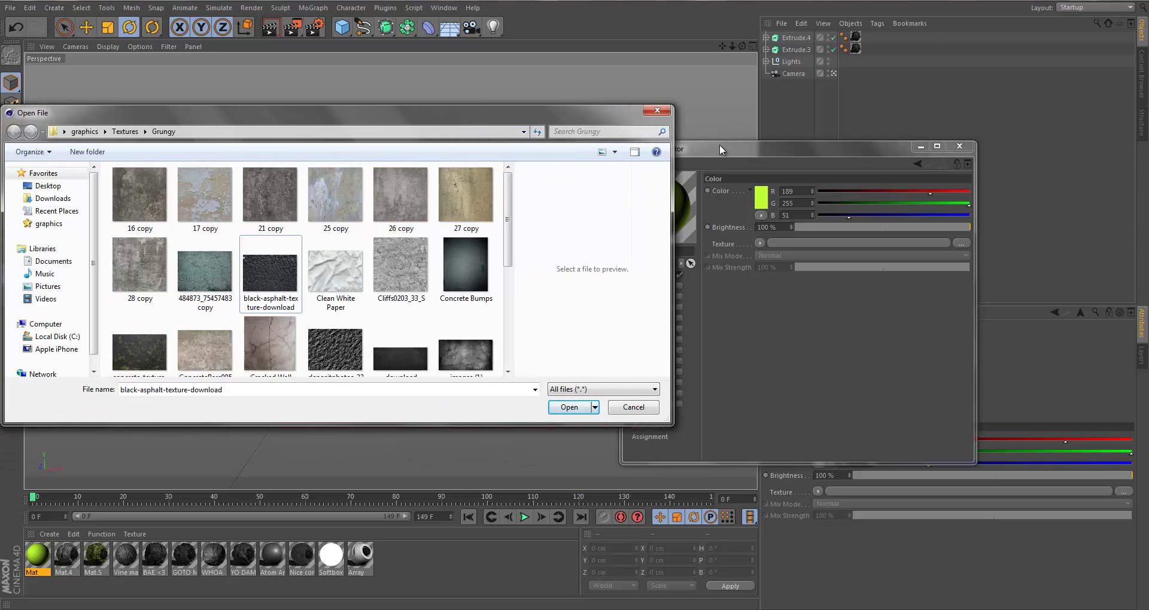
left_click_drag(520, 113, 653, 103)
left_click(542, 263)
left_click(469, 338)
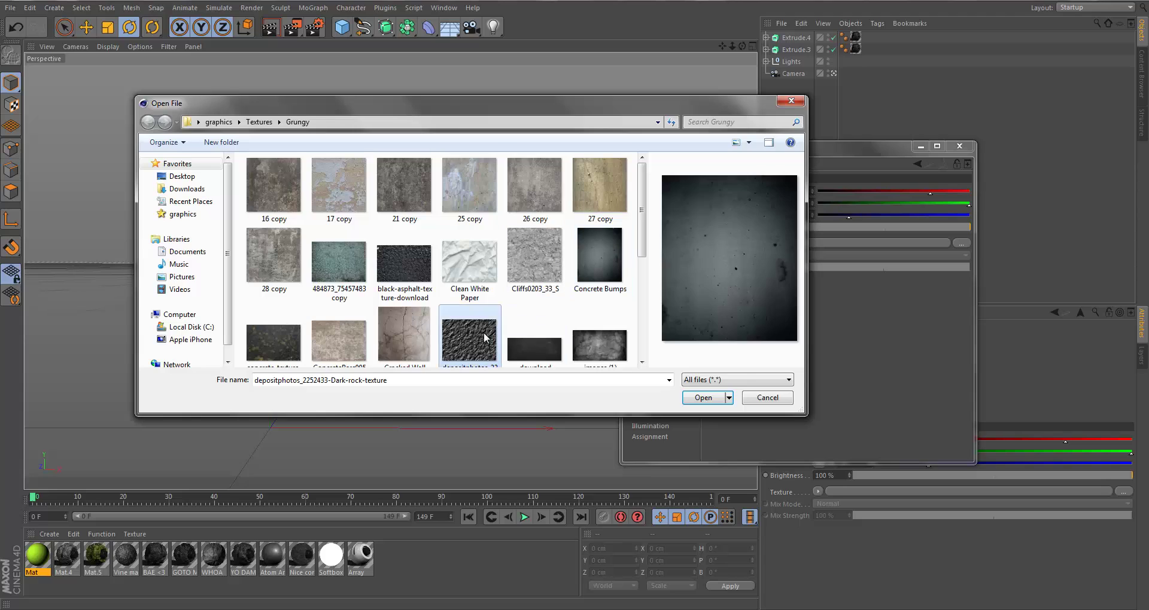
left_click(580, 317)
left_click(560, 322)
left_click(591, 317)
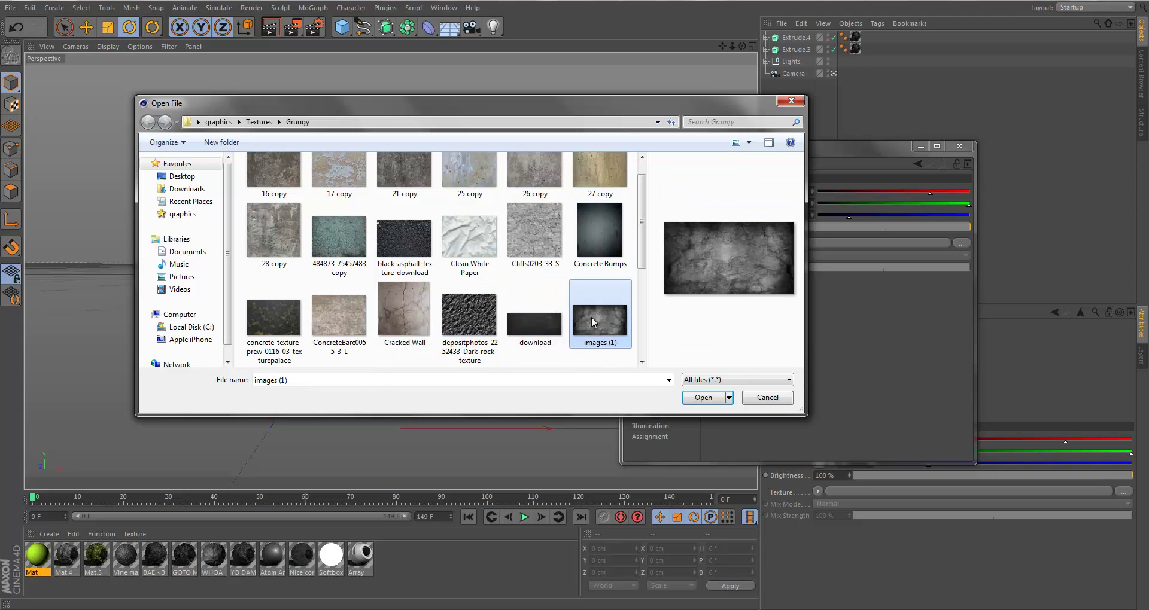
left_click(551, 321)
left_click(492, 315)
key("Up")
key("Left")
key("Right")
key("Right")
key("Right")
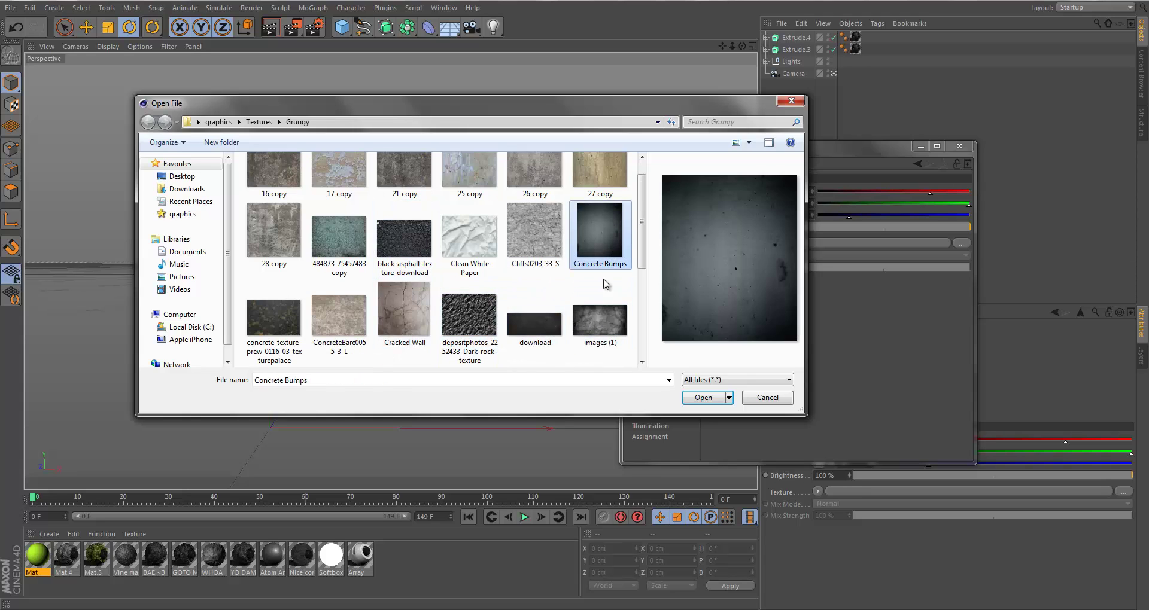
key("Down")
key("Left")
key("Left")
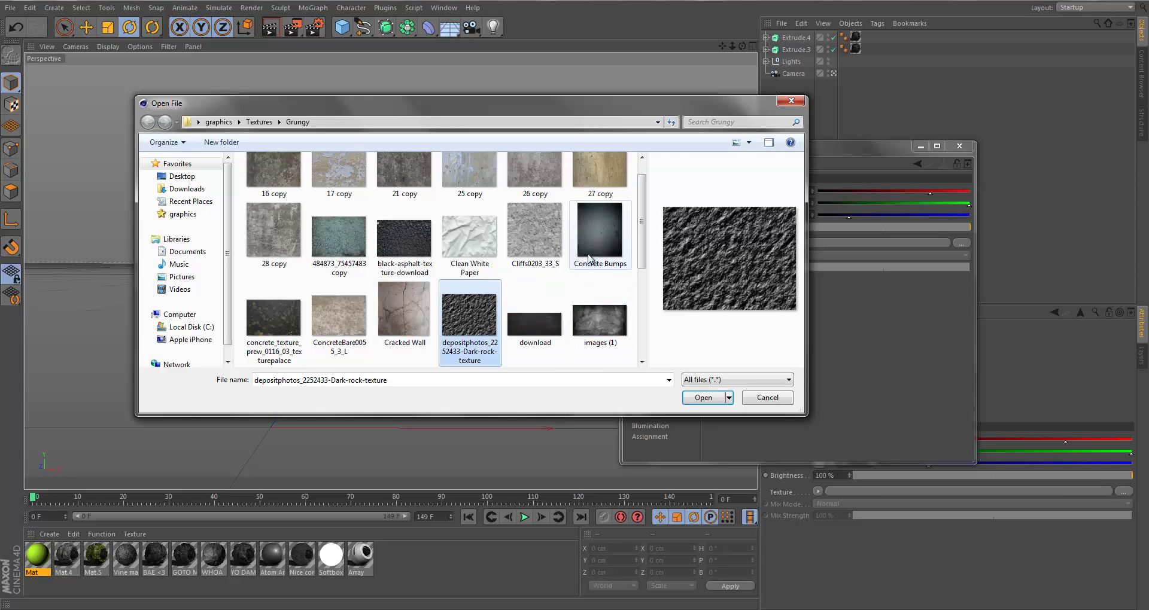
Preview the lighter concrete and stone textures, including 26 copy, 27 copy, 21 copy, 17 copy and Cliffs0203_33_S
left_click(583, 335)
scroll(606, 314, "up", 1)
left_click(534, 185)
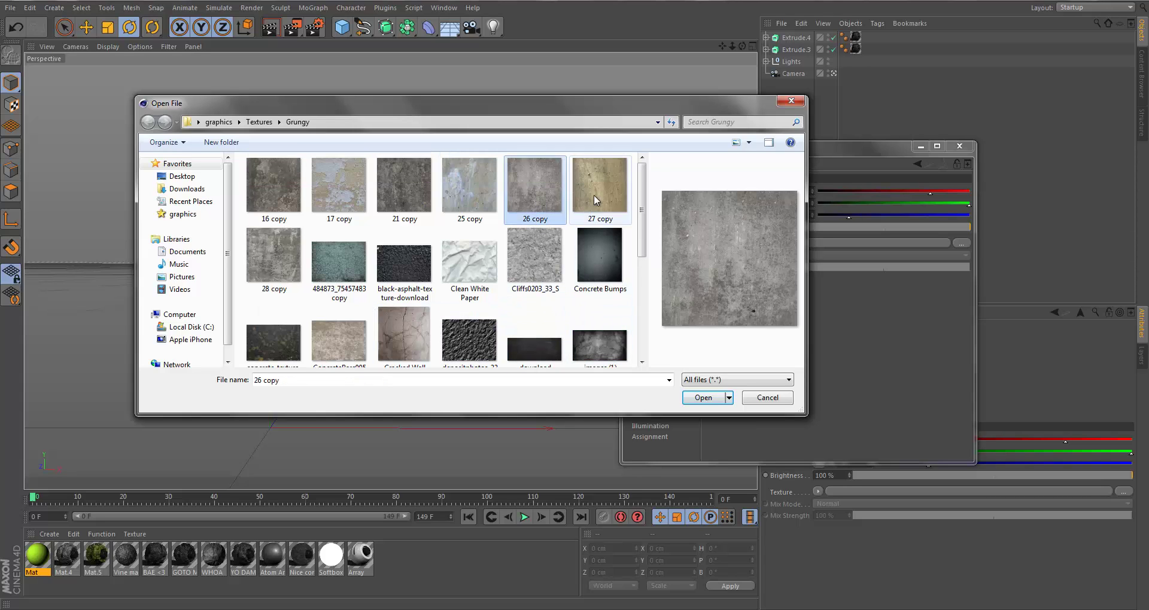
left_click(600, 186)
left_click(533, 286)
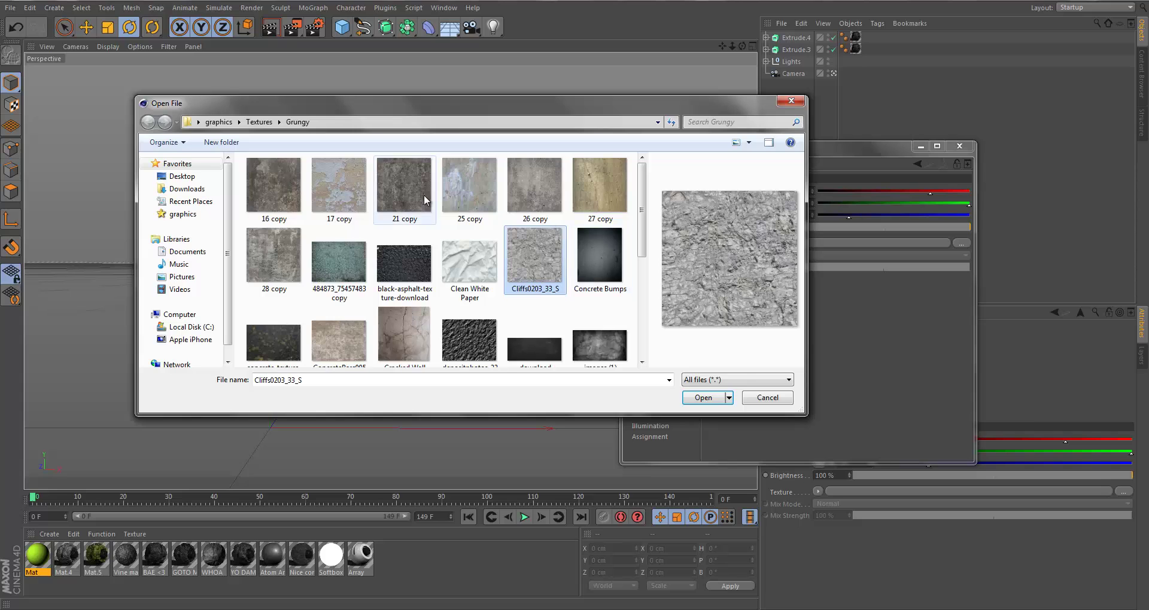
left_click(402, 186)
left_click(339, 194)
left_click(294, 256)
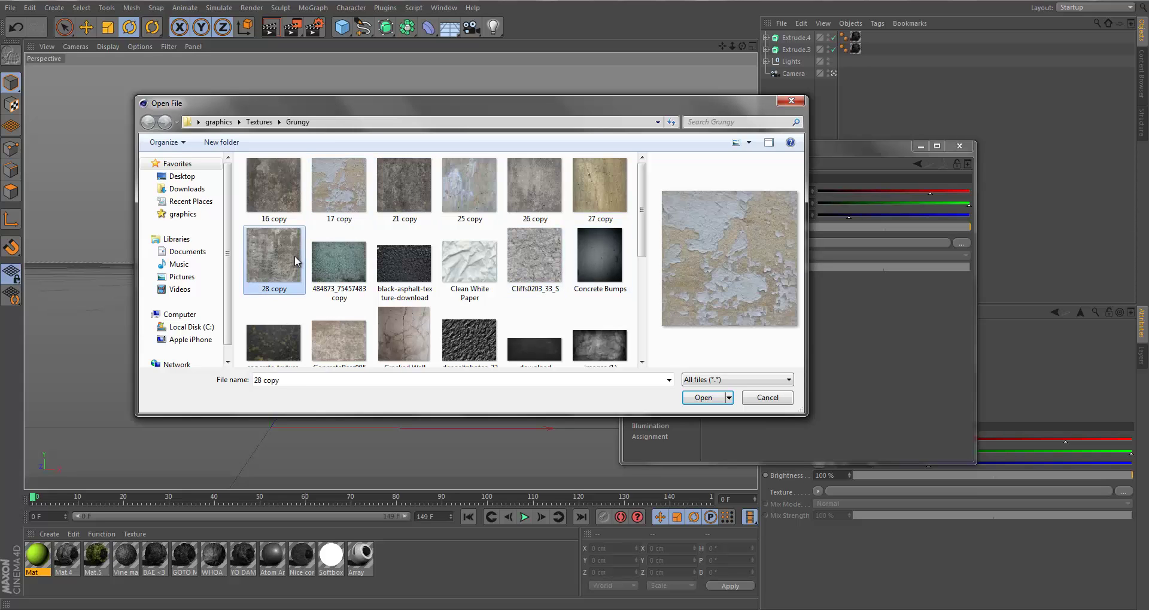
left_click(529, 288)
scroll(520, 323, "down", 6)
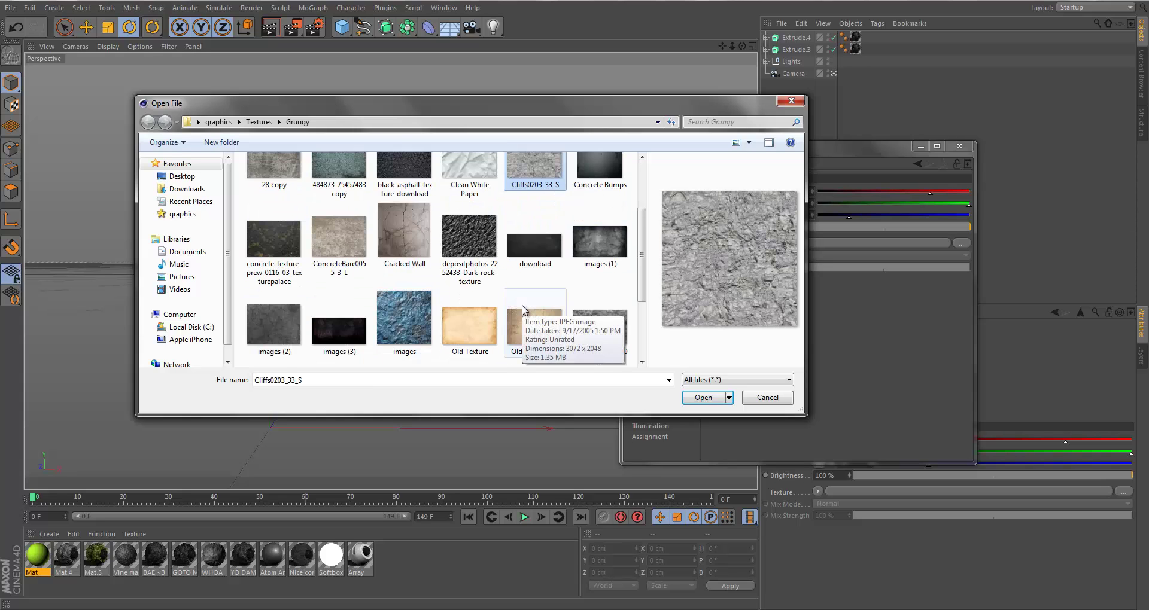
scroll(505, 352, "up", 5)
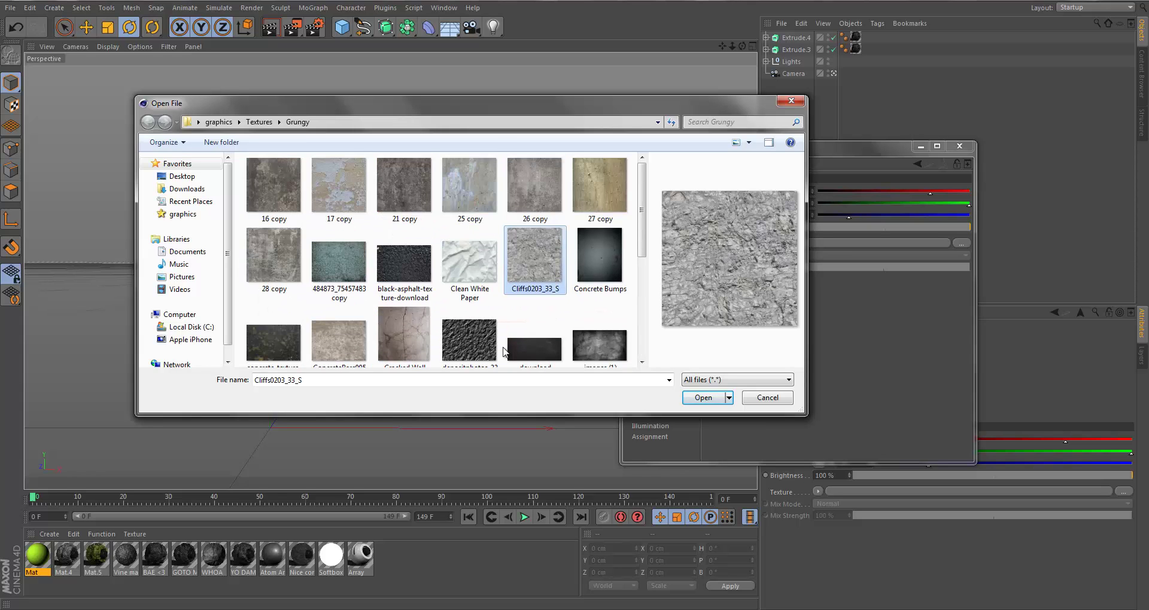
scroll(532, 245, "down", 2)
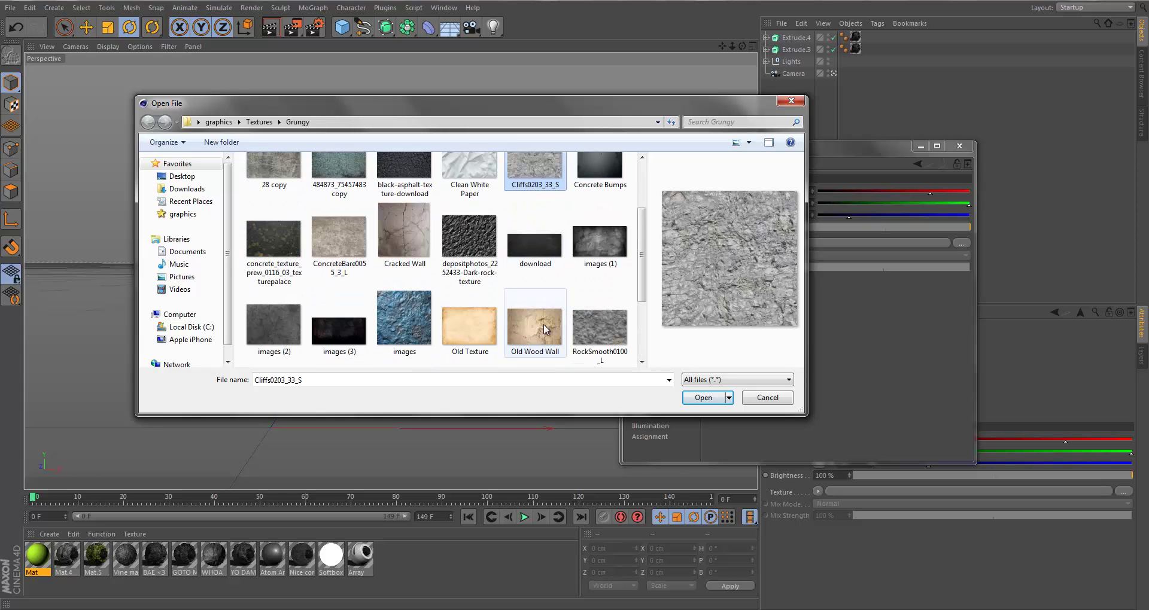
Load depositphotos_2252433-Dark-rock-texture as the Color channel's texture without creating a copy at the project location
left_click(607, 246)
left_click(592, 347)
left_click(469, 239)
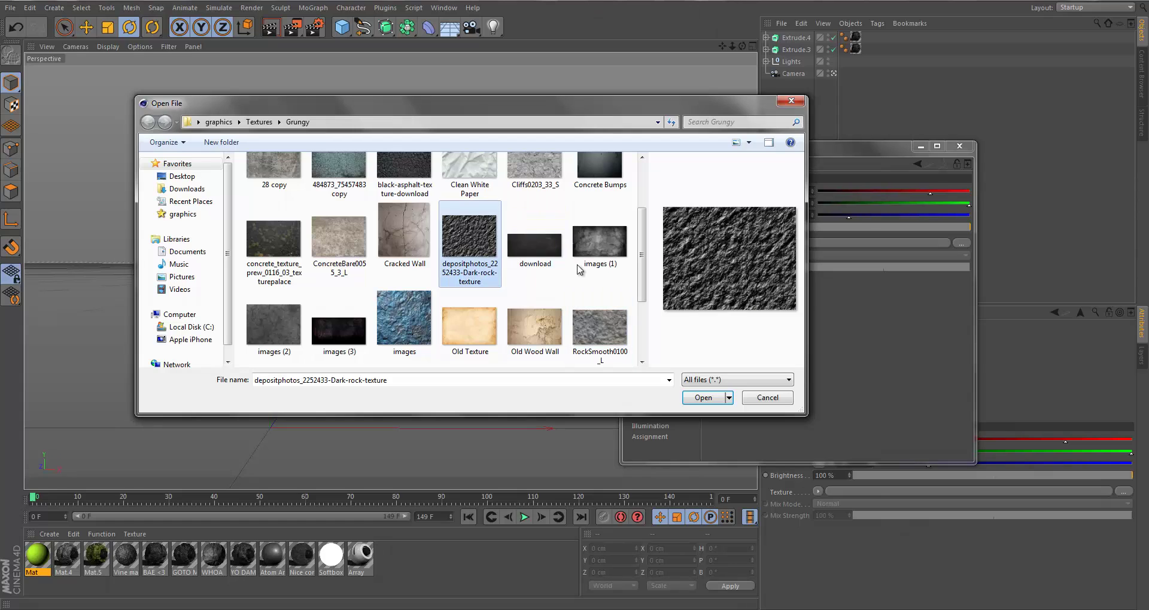
left_click(544, 252)
scroll(644, 290, "up", 1)
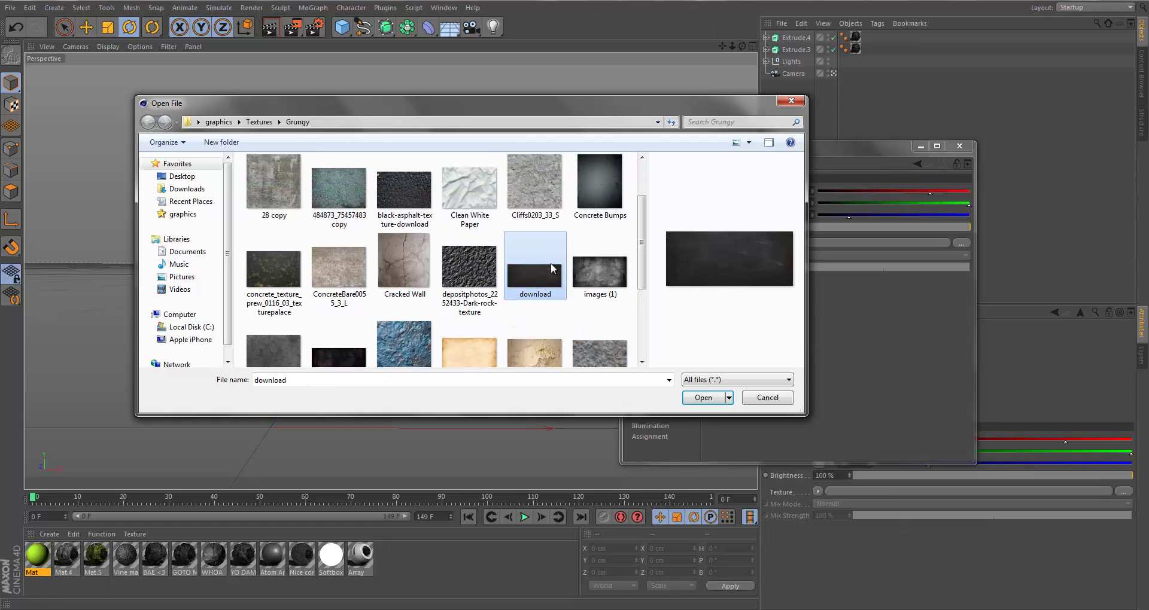
double_click(459, 265)
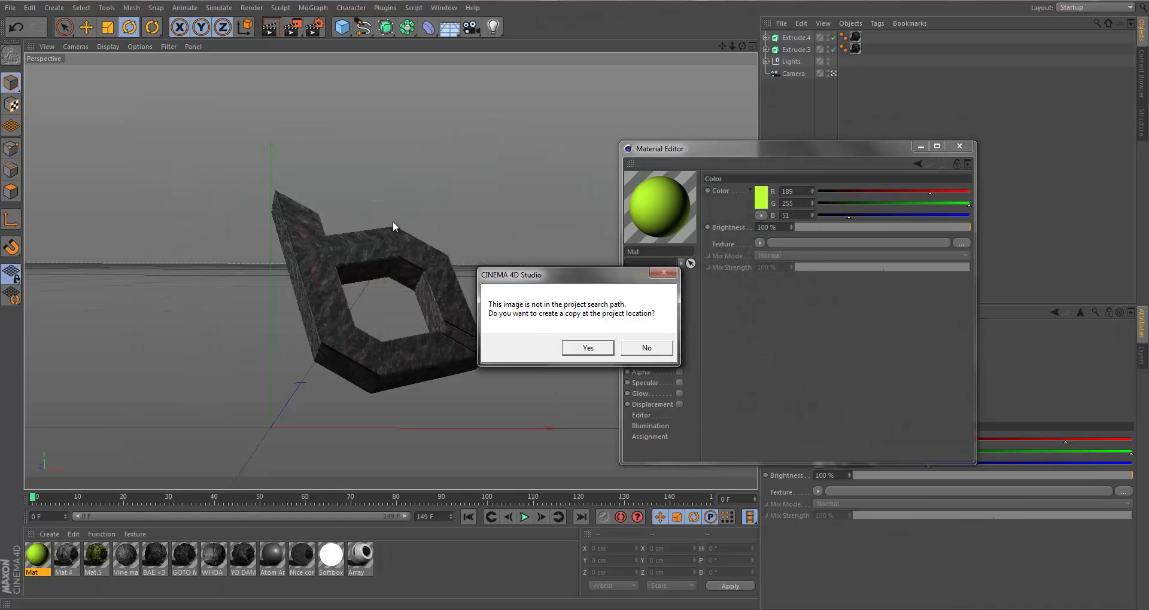
left_click_drag(510, 276, 445, 151)
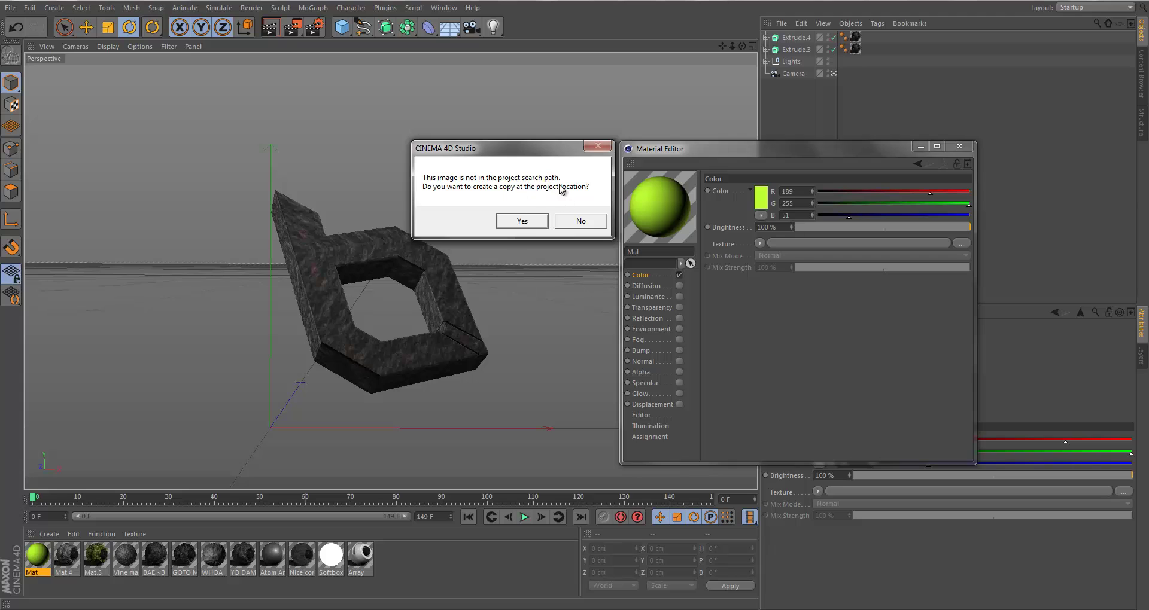
left_click(581, 221)
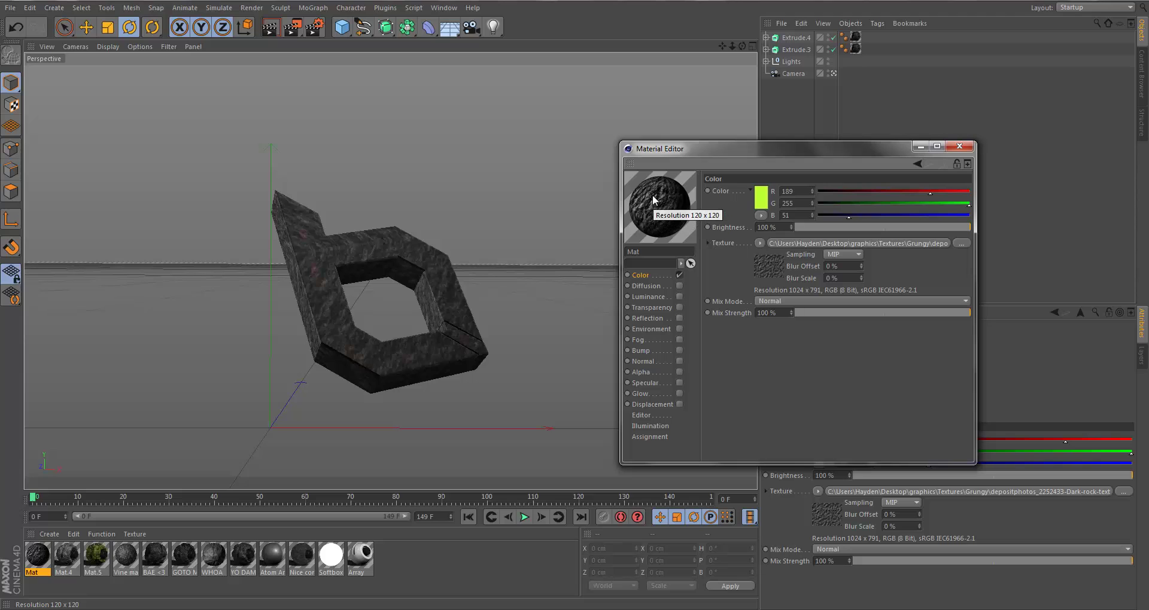
Open the material preview in a separate window, enlarge it and place it beside the Material Editor
right_click(653, 200)
left_click(659, 196)
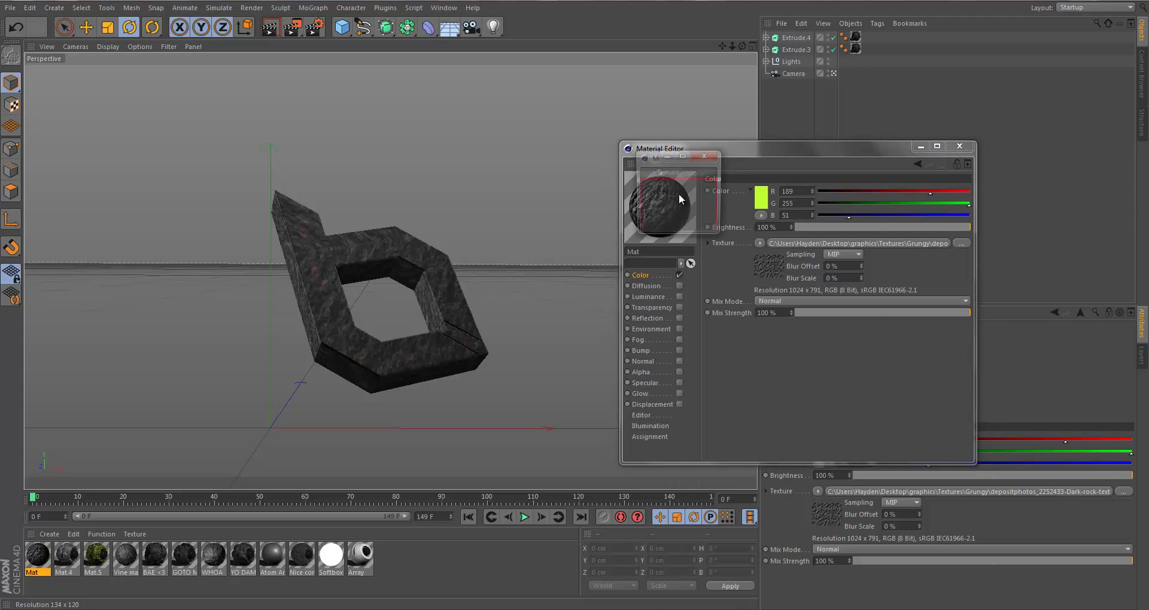
right_click(652, 164)
left_click(664, 245)
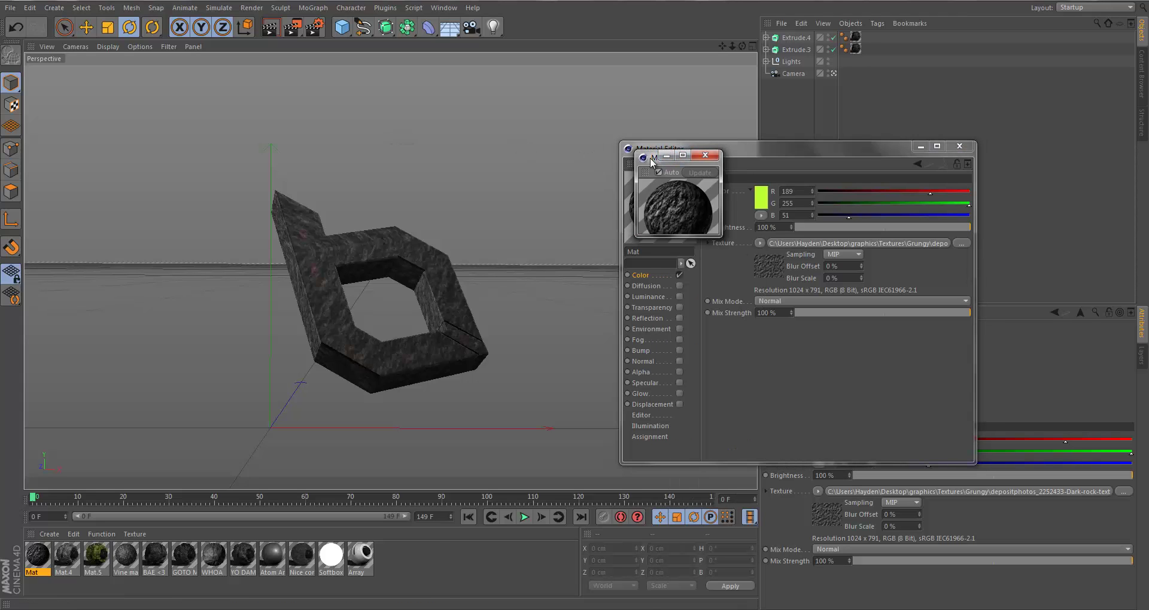
left_click_drag(649, 157, 404, 136)
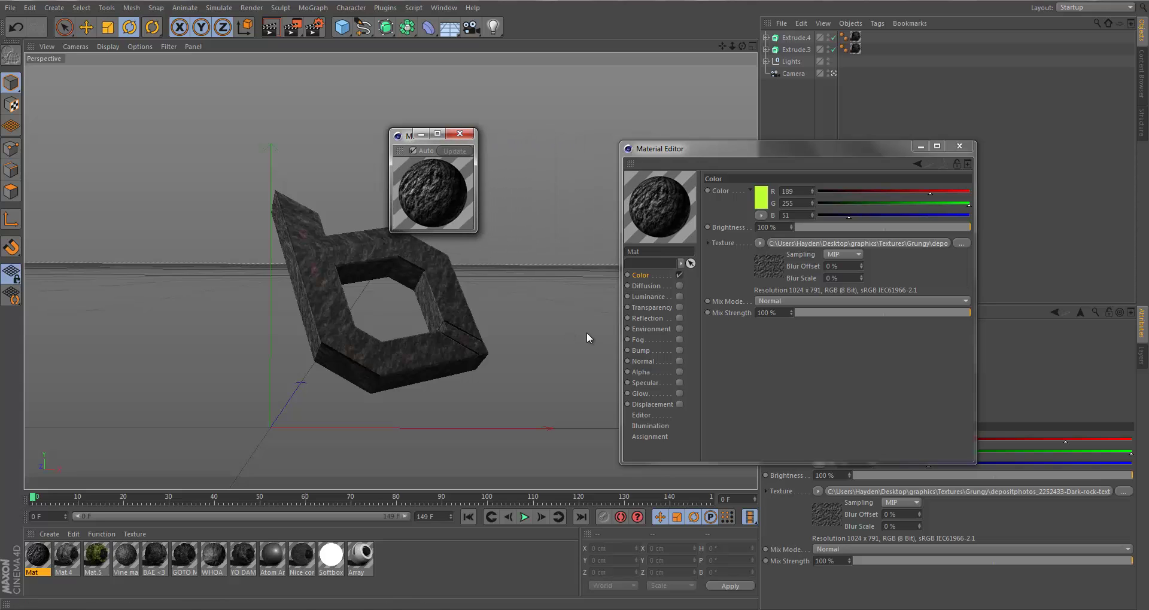
left_click_drag(476, 231, 610, 397)
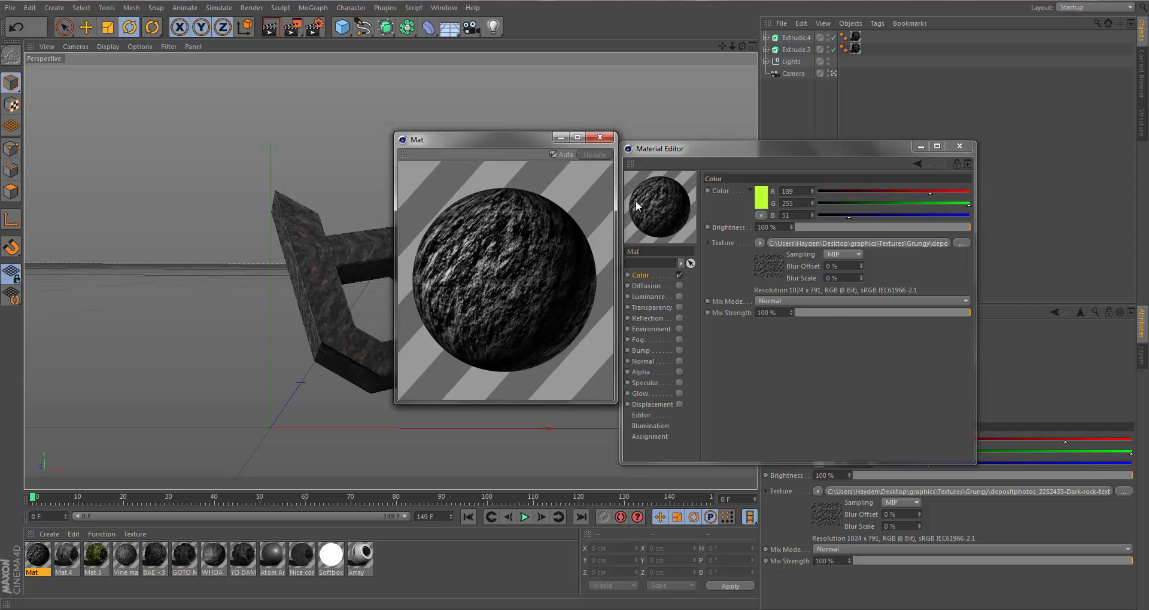
left_click_drag(523, 137, 495, 149)
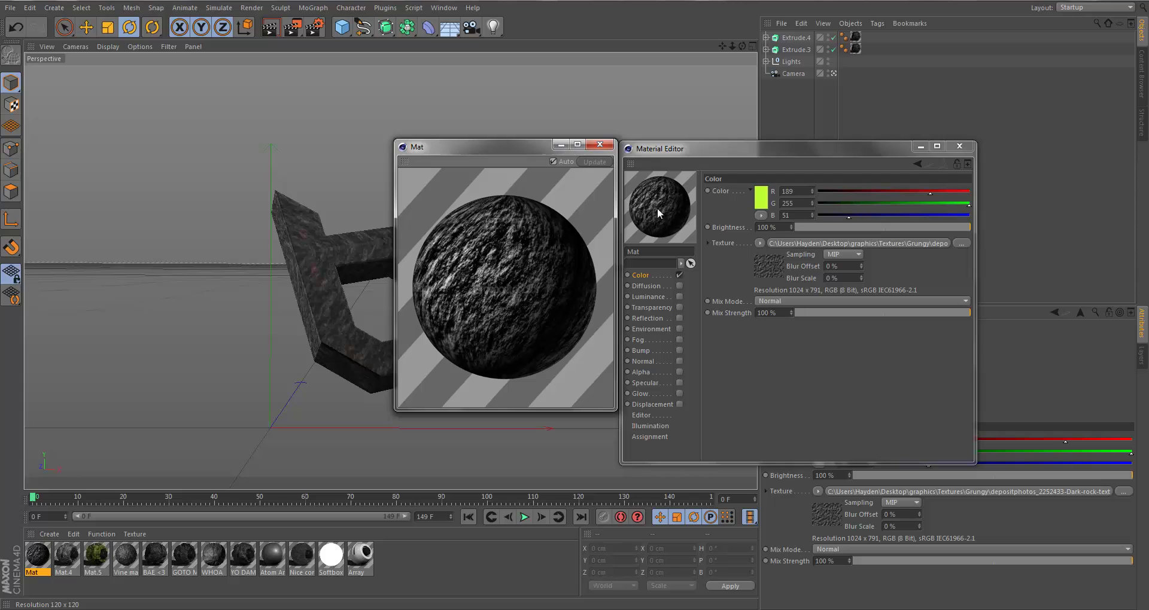
Convert the Color channel's texture into a Layer shader and open its layer settings
left_click(758, 240)
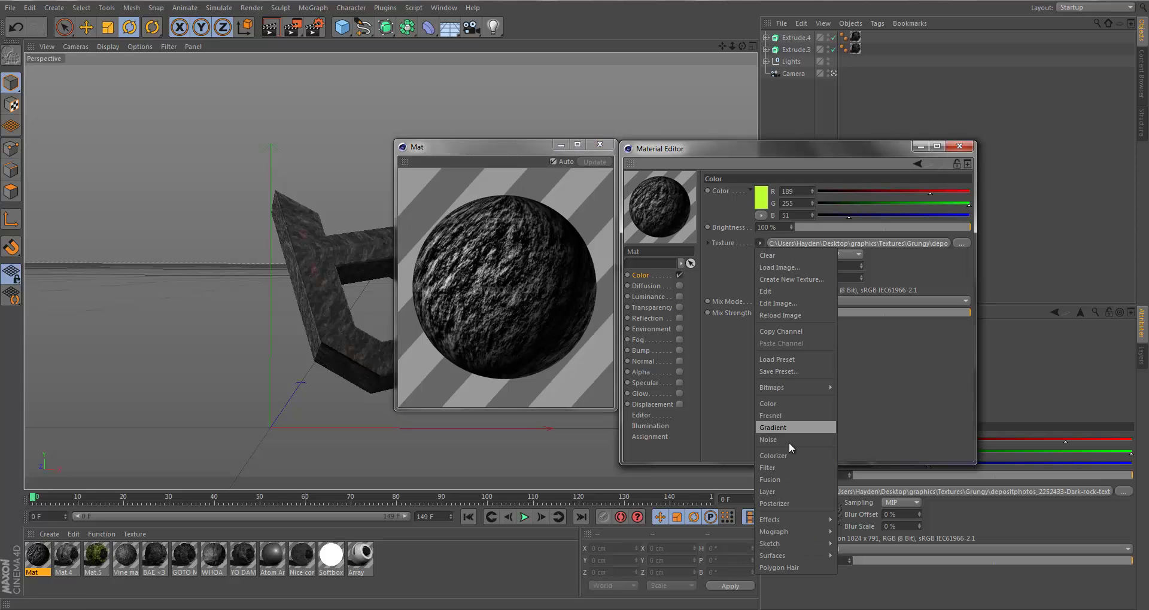
left_click(765, 235)
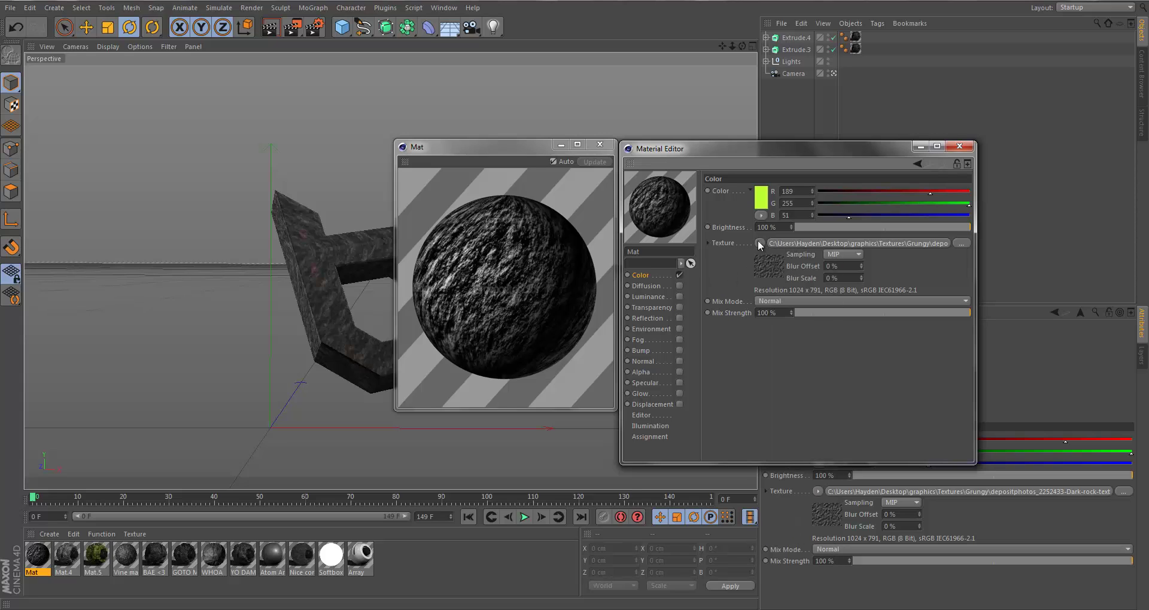
left_click(758, 241)
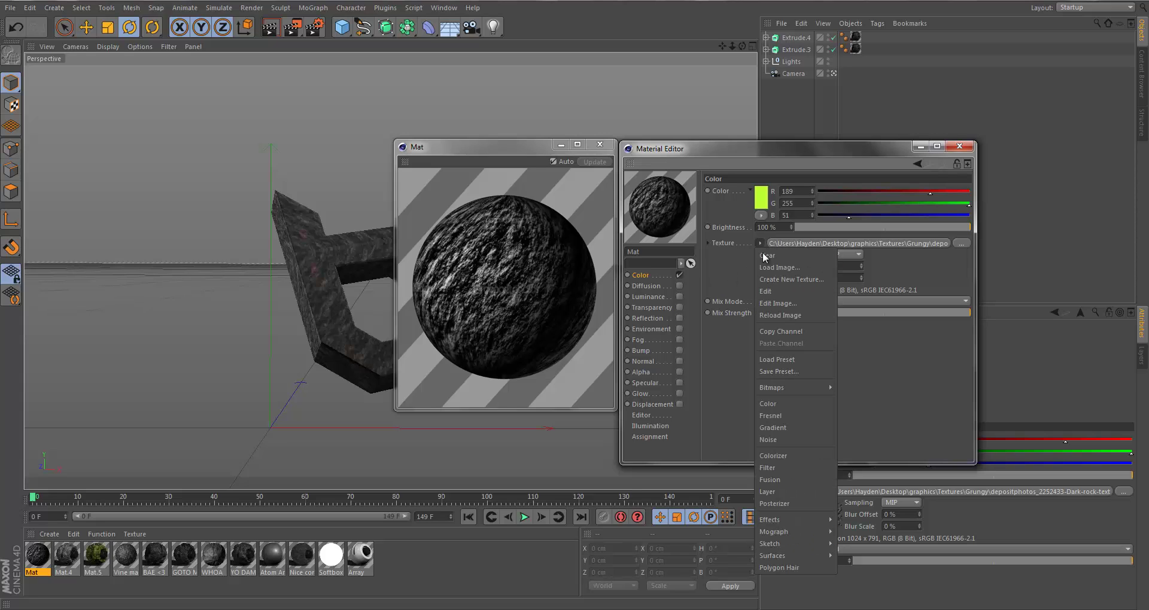
left_click(777, 492)
left_click(856, 242)
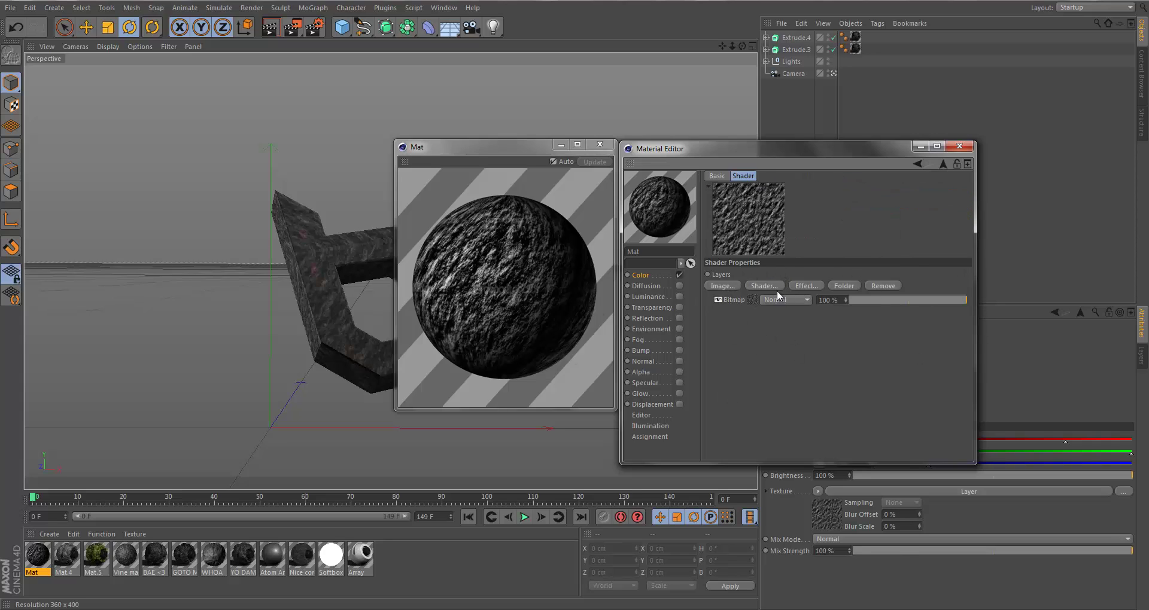
Add the 21 copy image as a layer above the rock bitmap without a project copy, and set its opacity to 32%
left_click(727, 286)
left_click(606, 342)
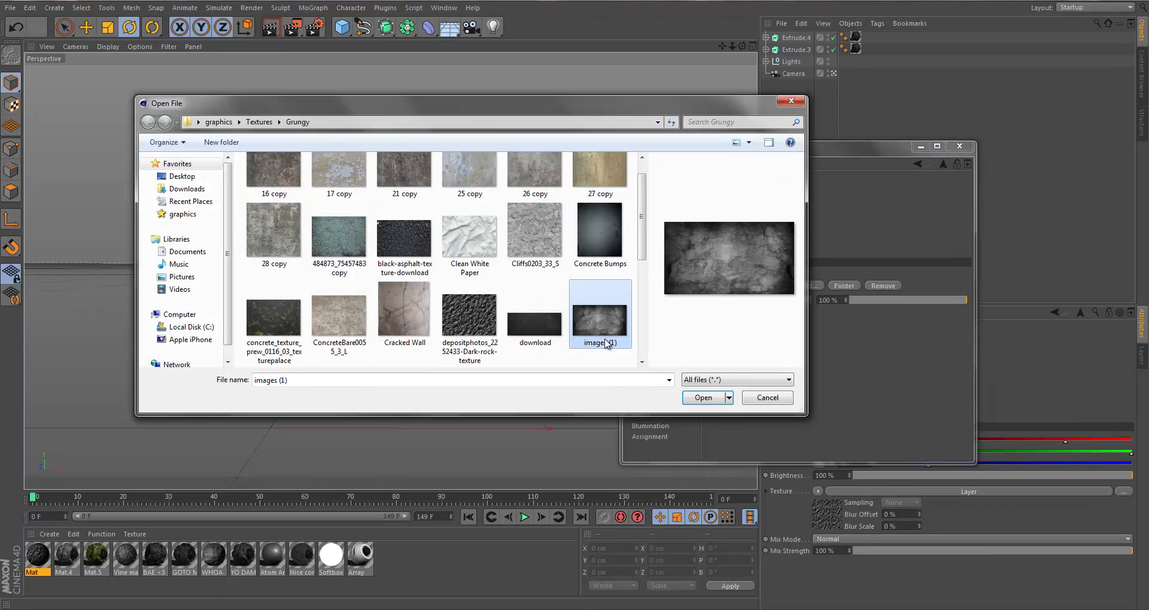
left_click(478, 325)
left_click(531, 332)
left_click(396, 247)
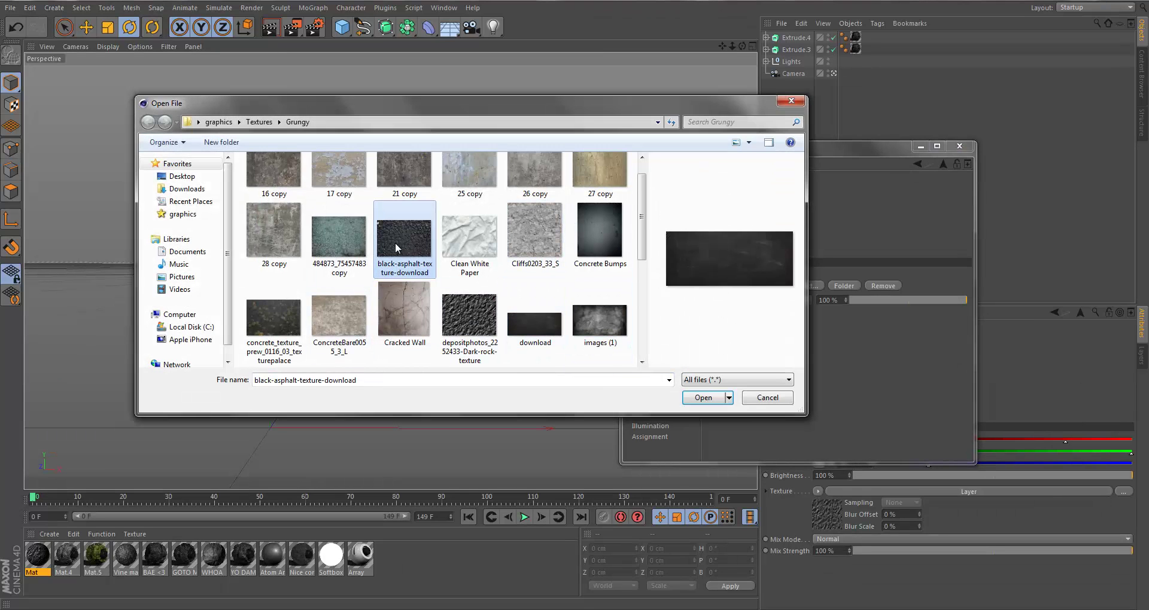
left_click(597, 232)
scroll(588, 235, "up", 1)
left_click(535, 190)
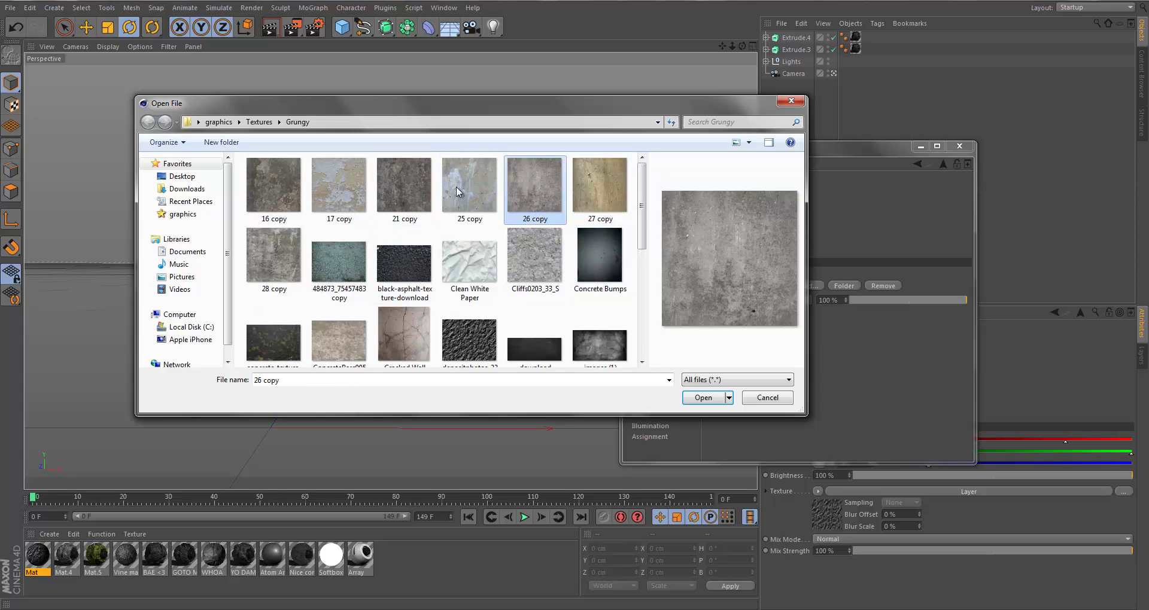
left_click(424, 189)
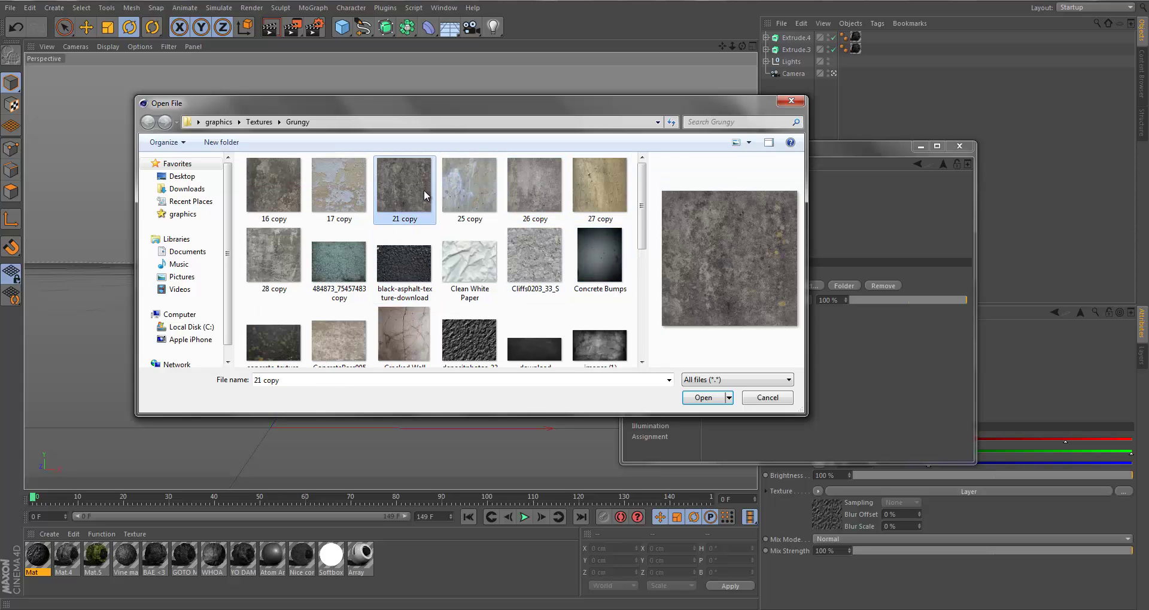
left_click(703, 398)
left_click(650, 348)
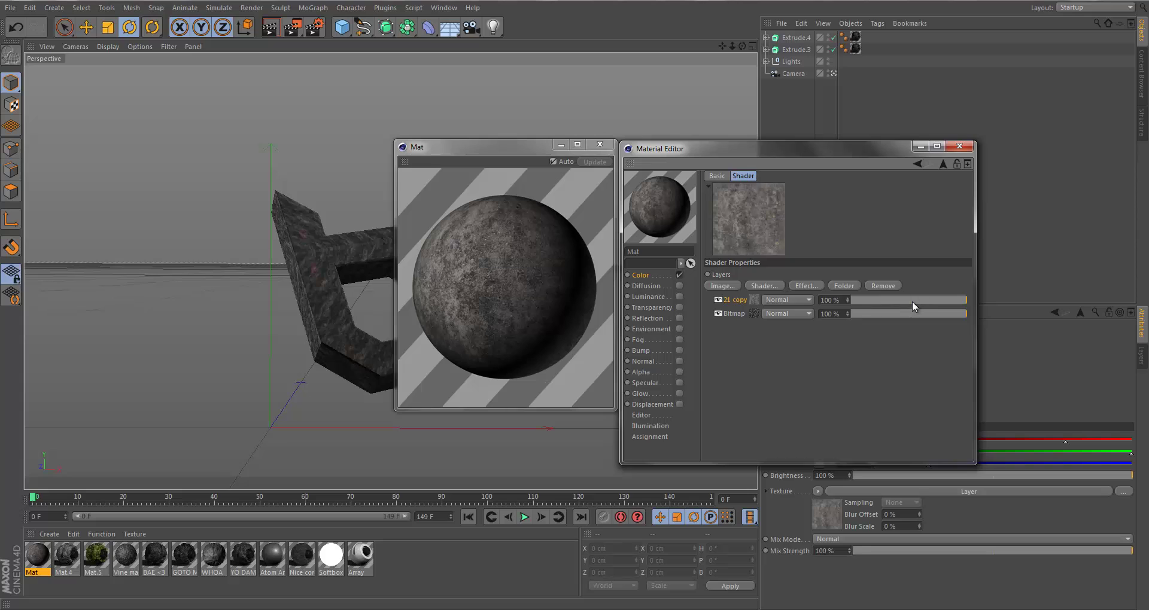
left_click_drag(908, 303, 887, 300)
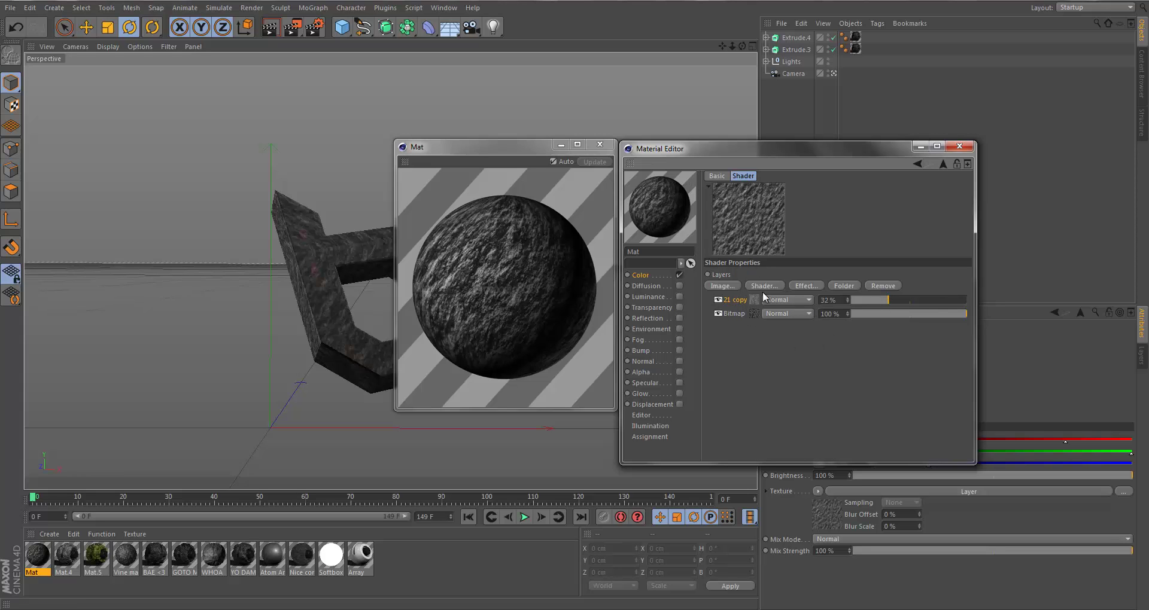
Browse the image previews in the Grungy texture folder for another layer to blend into the material
left_click(721, 286)
left_click(600, 255)
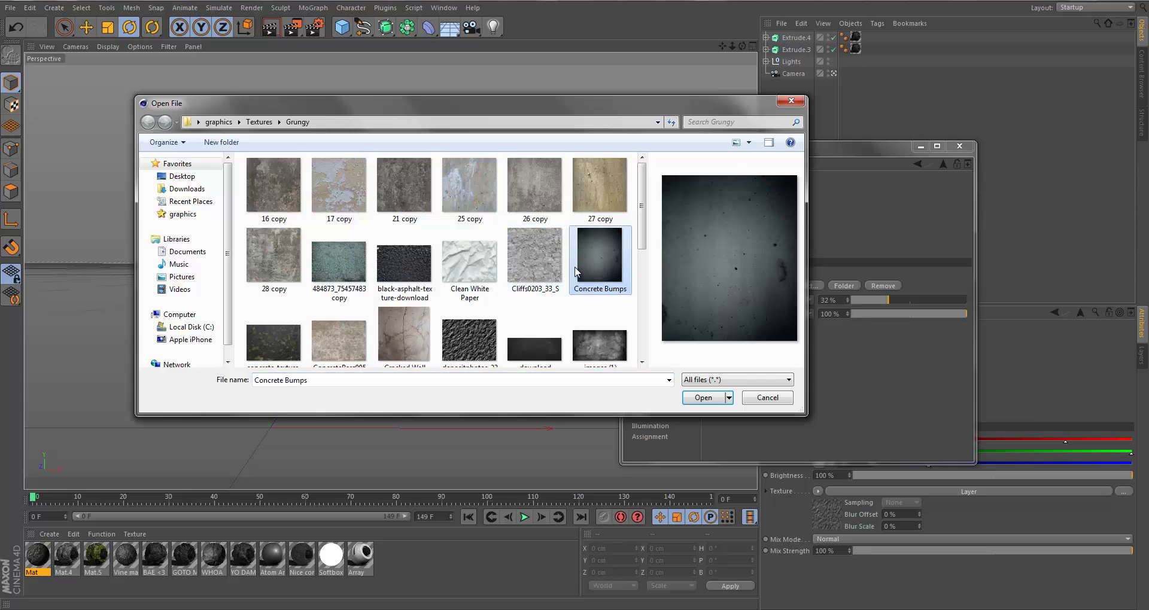
scroll(465, 341, "down", 1)
left_click(400, 314)
left_click(404, 246)
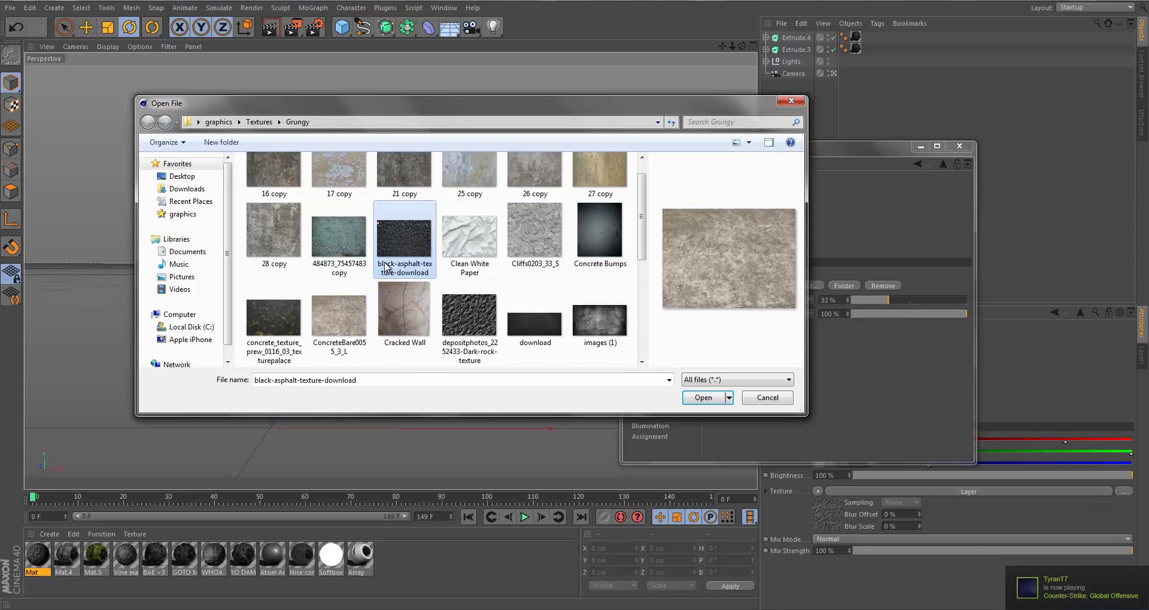
scroll(567, 269, "up", 1)
left_click(339, 261)
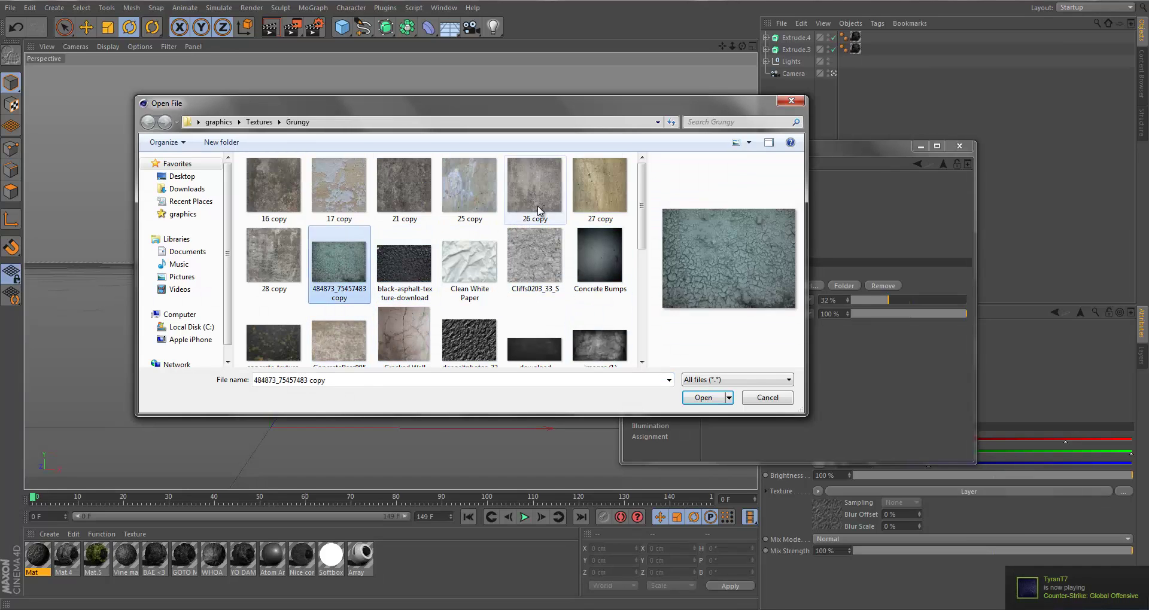
left_click(534, 184)
left_click(607, 183)
scroll(568, 289, "down", 3)
left_click(527, 323)
left_click(534, 251)
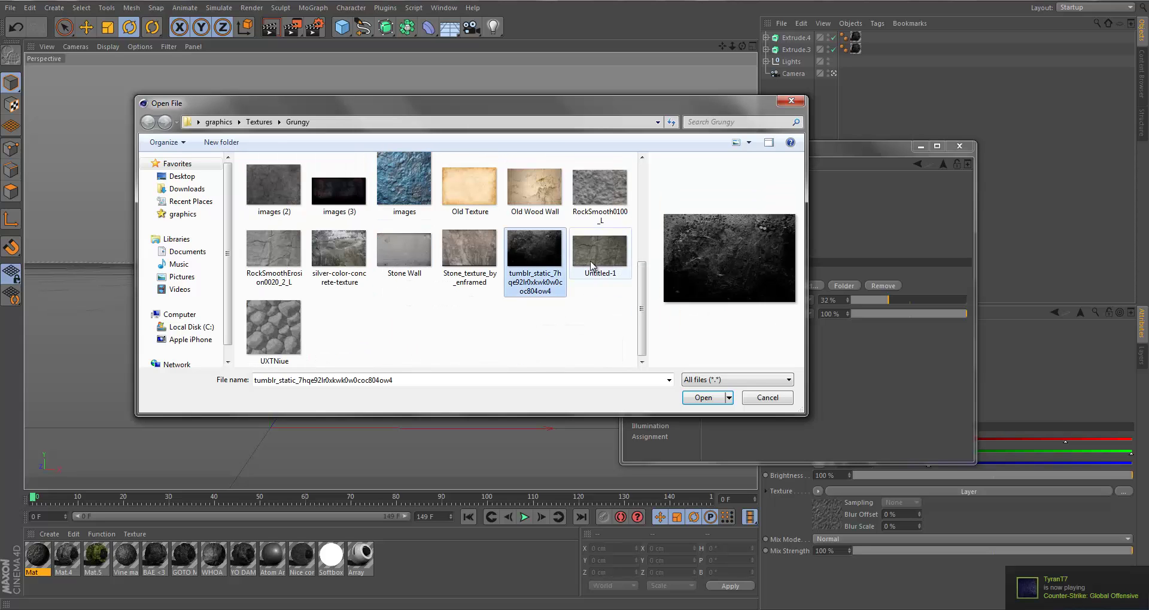
left_click(594, 264)
left_click(396, 321)
left_click(273, 327)
left_click(273, 185)
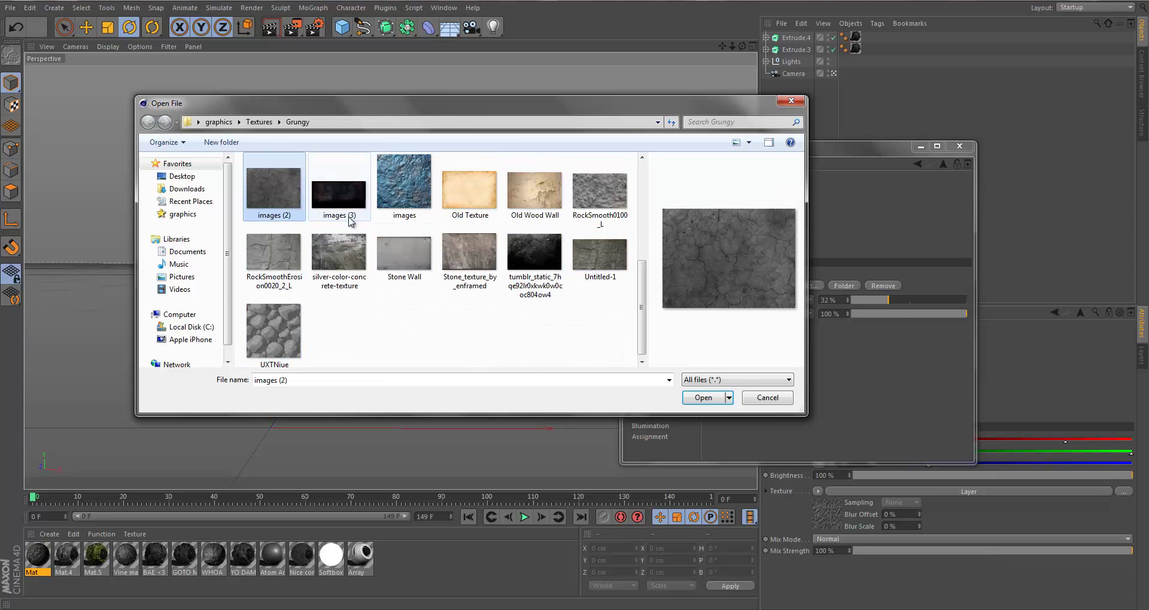
scroll(459, 305, "up", 1)
left_click(288, 207)
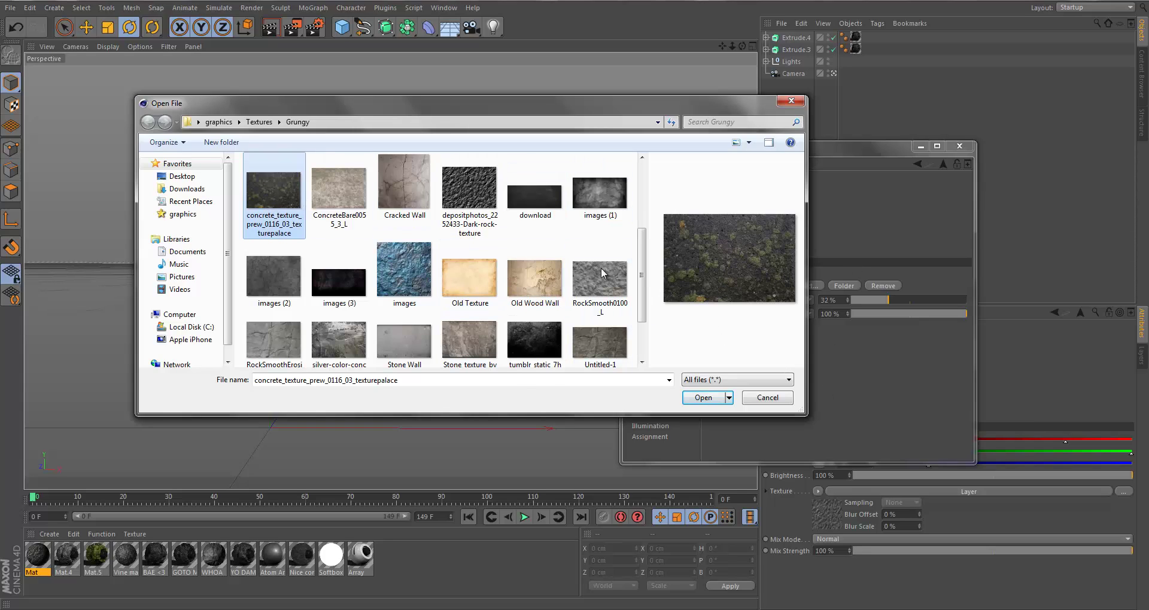
Add the images (1) file as the top layer without a project copy, and set its opacity to 14%
scroll(593, 260, "up", 1)
left_click(601, 290)
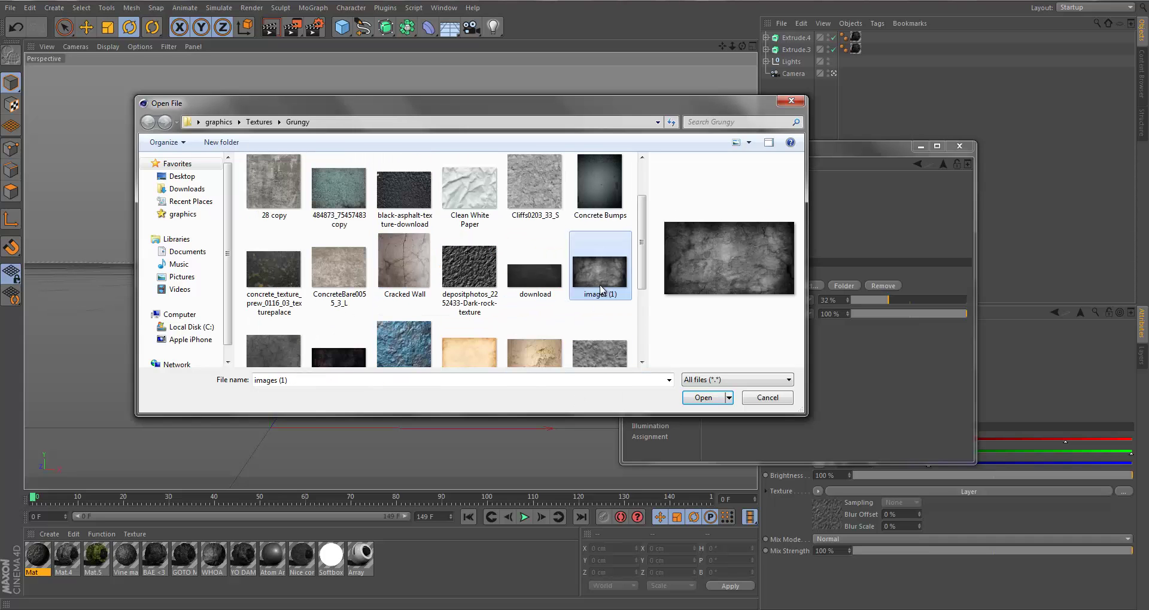
left_click(703, 397)
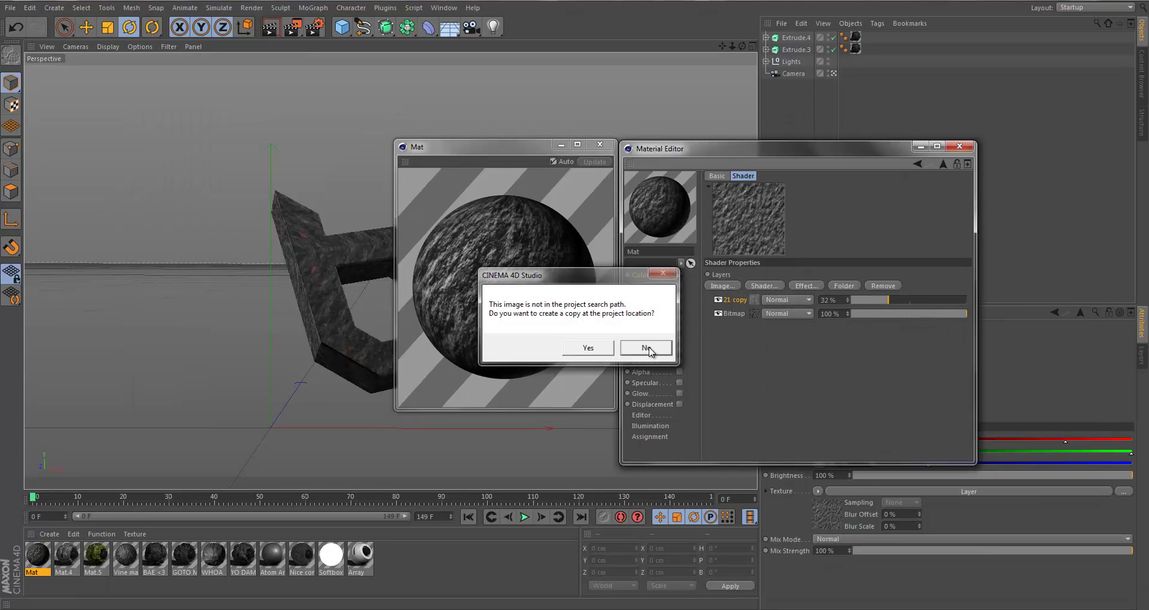
left_click(651, 344)
mouse_move(884, 300)
left_mouse_down()
mouse_move(894, 299)
mouse_move(873, 301)
left_mouse_up()
Add the Cliffs0203_33_S image as the top layer without a project copy, and set its opacity to 23%
left_click(731, 285)
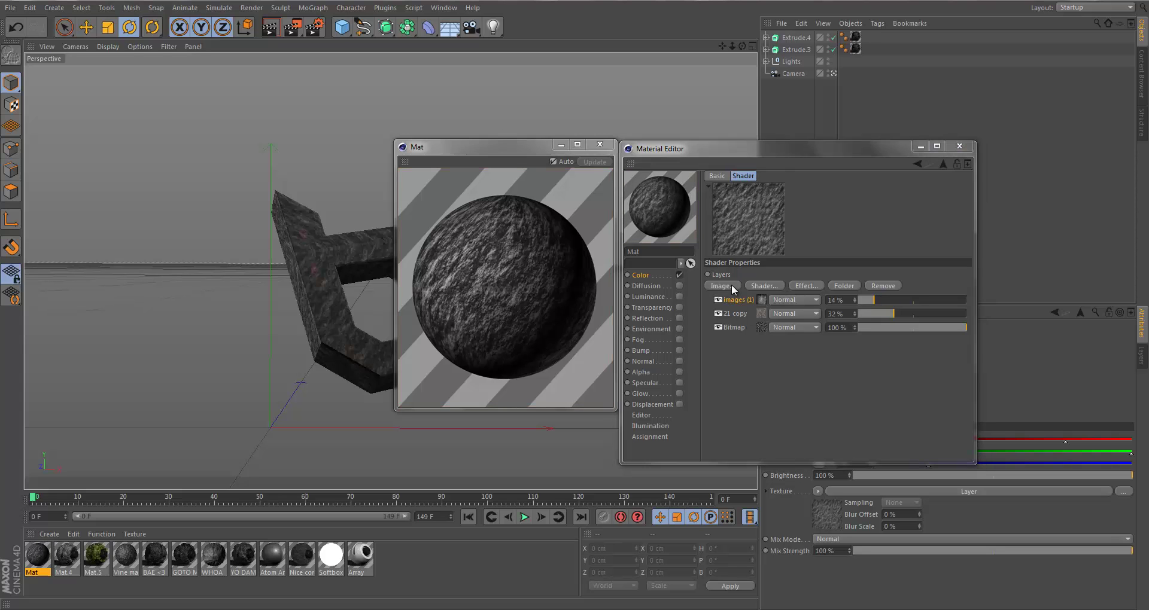
left_click(559, 256)
left_click(583, 254)
double_click(546, 257)
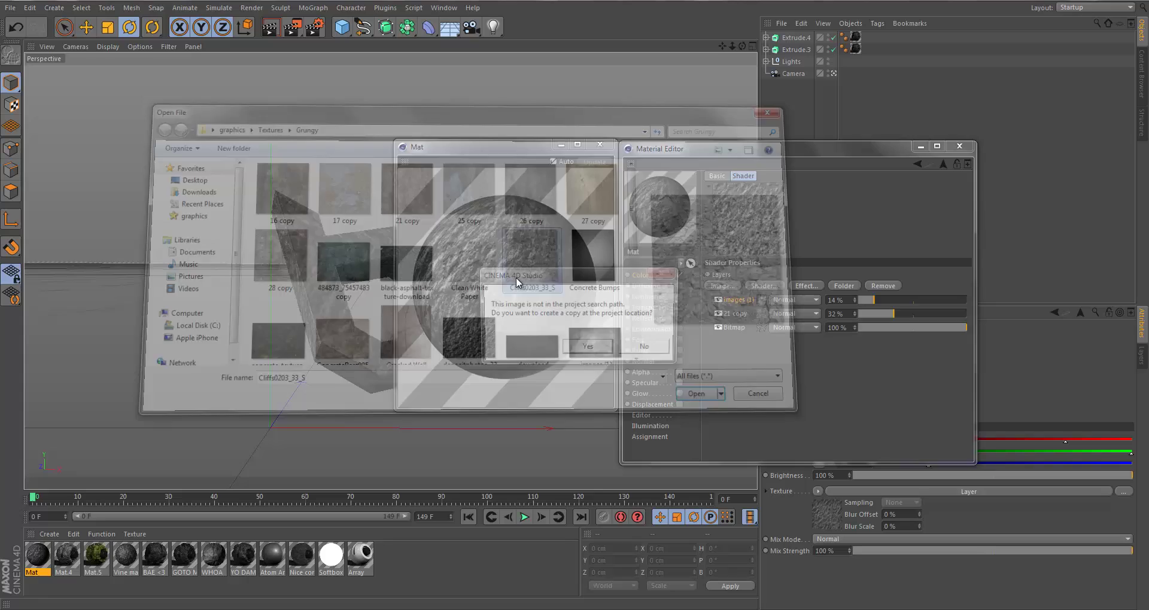
left_click(649, 346)
left_click_drag(910, 300, 879, 299)
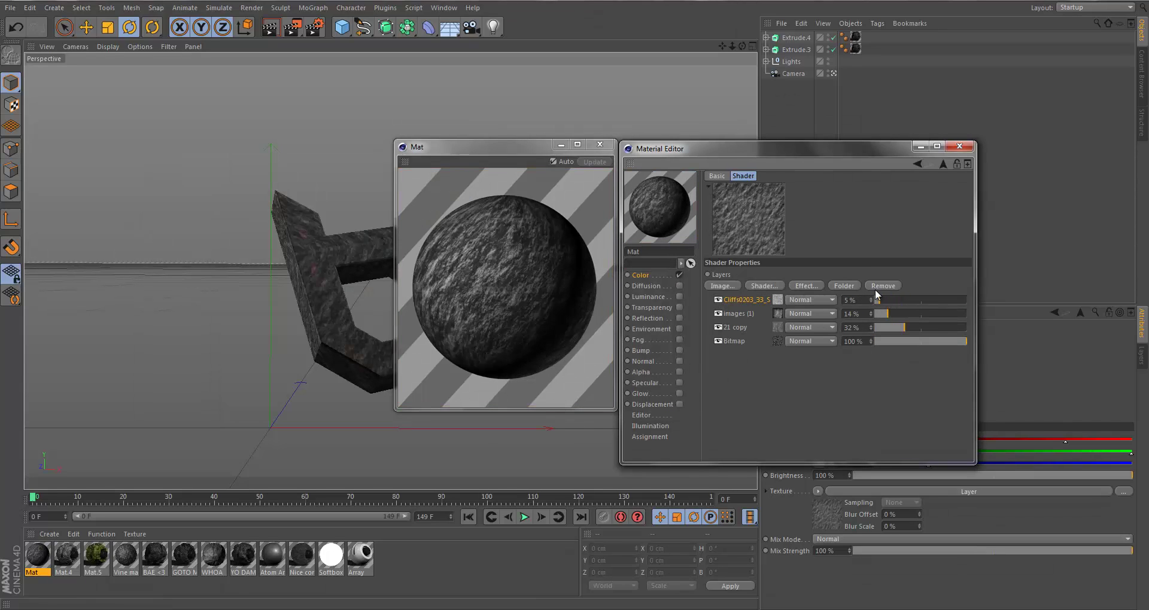
left_click(896, 296)
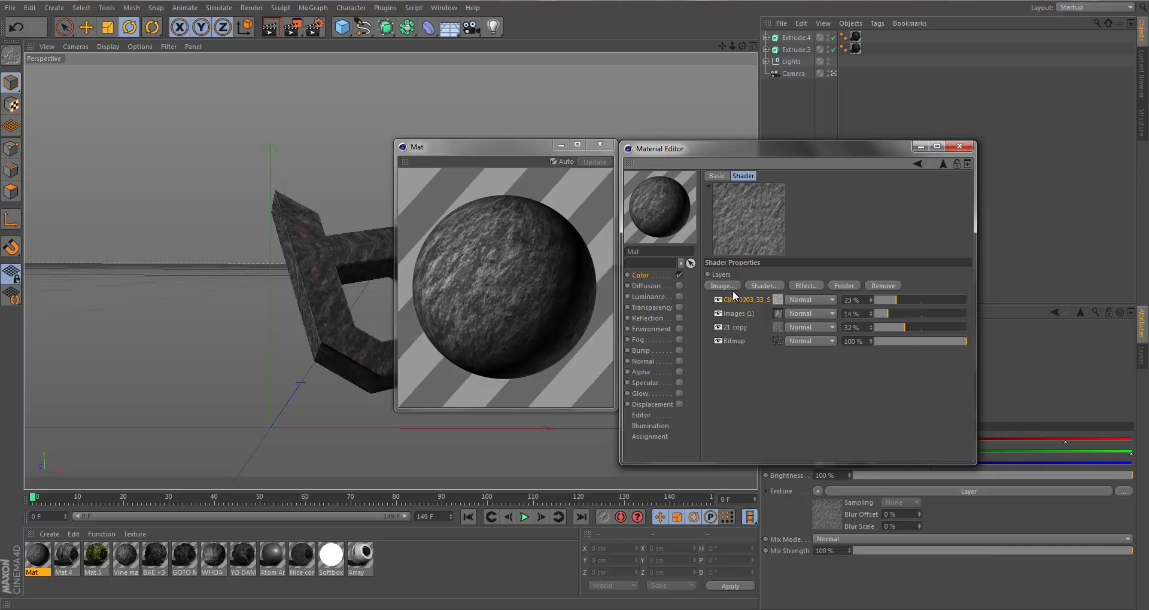
Add the download image as a layer above Cliffs0203_33_S, and set its opacity to 17%
left_click(722, 286)
left_click(598, 254)
scroll(566, 300, "down", 1)
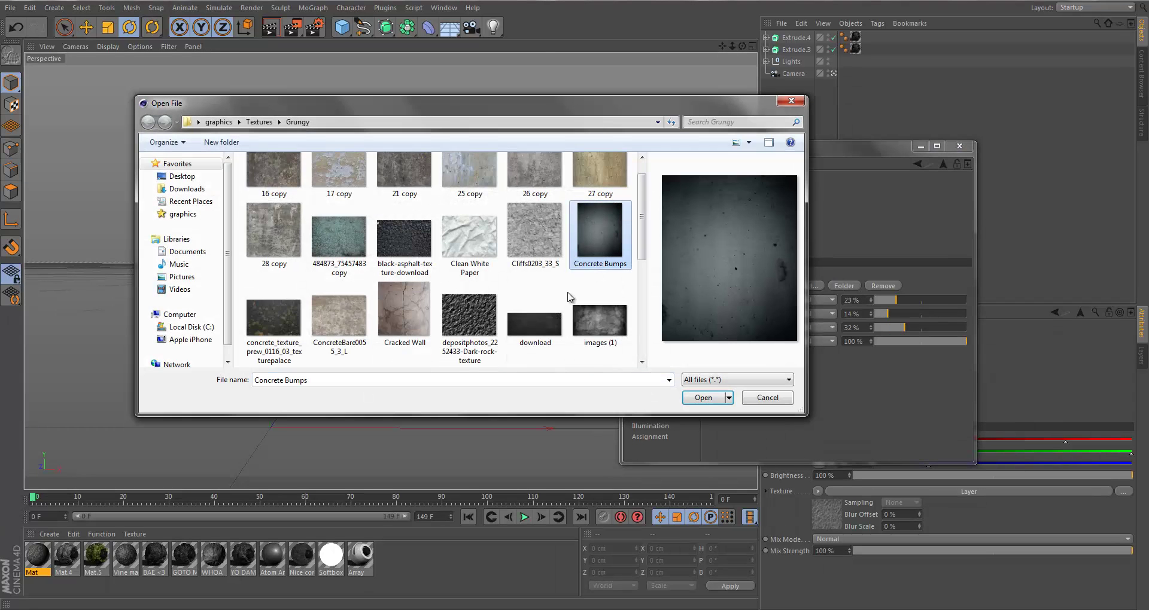
left_click(530, 328)
left_click(703, 398)
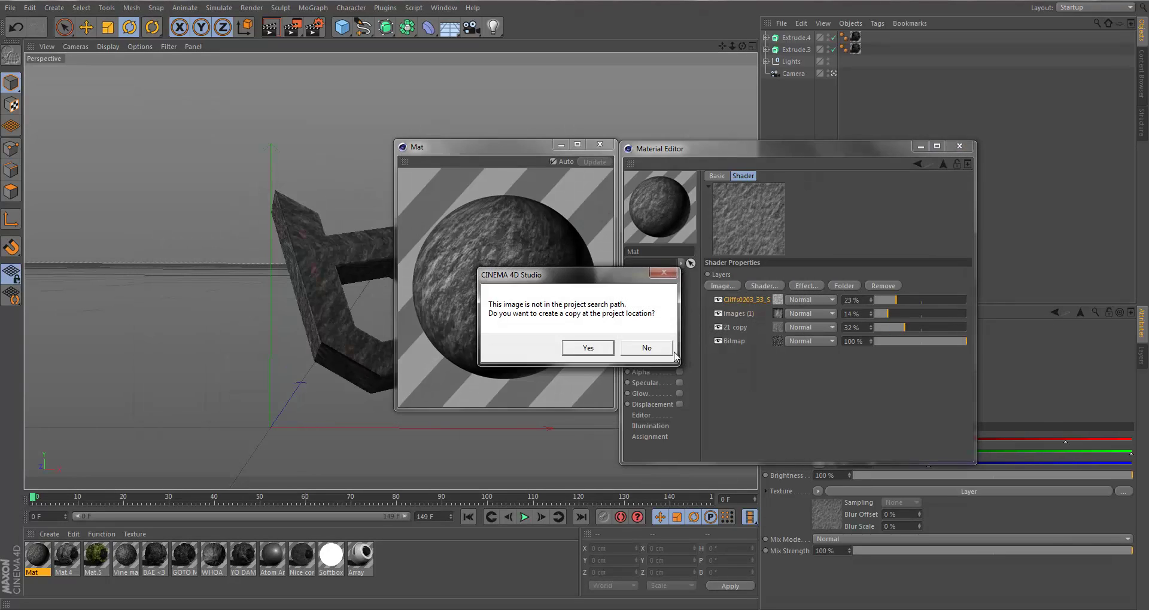
left_click(592, 344)
left_click(890, 299)
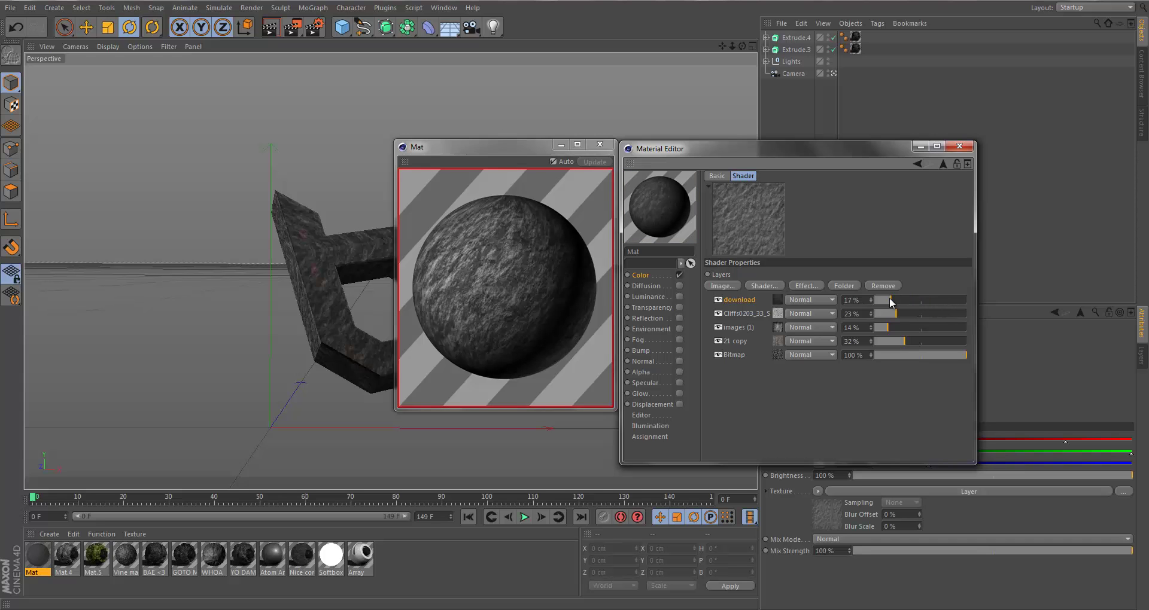
Add the concrete_texture_prew_0116_03_texturepalace image as the top layer without a project copy
left_click(715, 286)
scroll(467, 269, "down", 1)
left_click(281, 358)
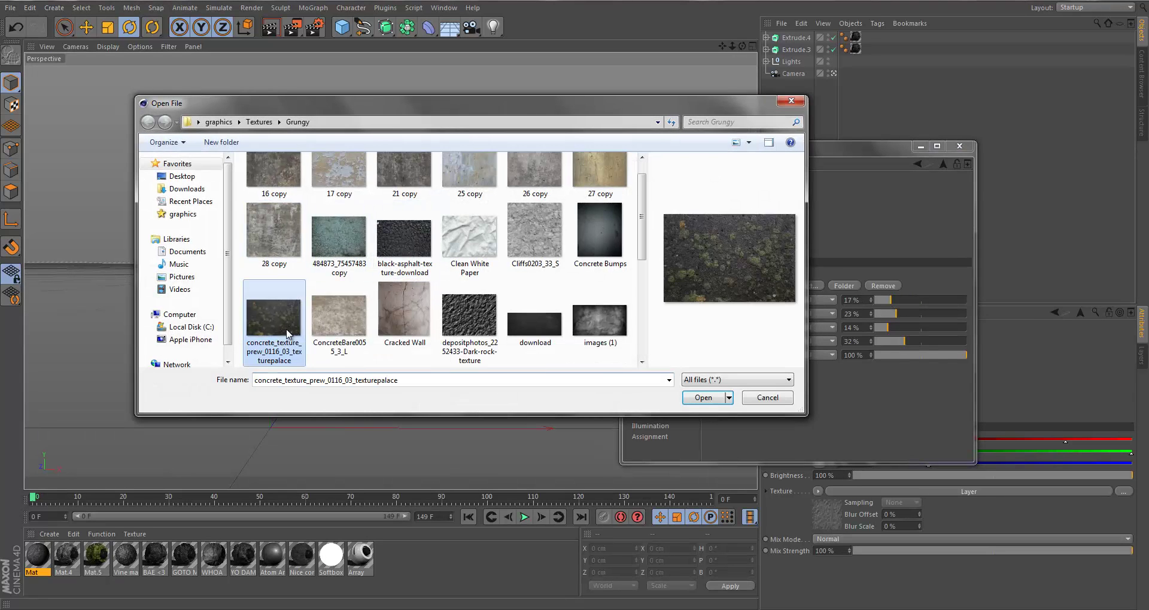
left_click(682, 469)
left_click(656, 350)
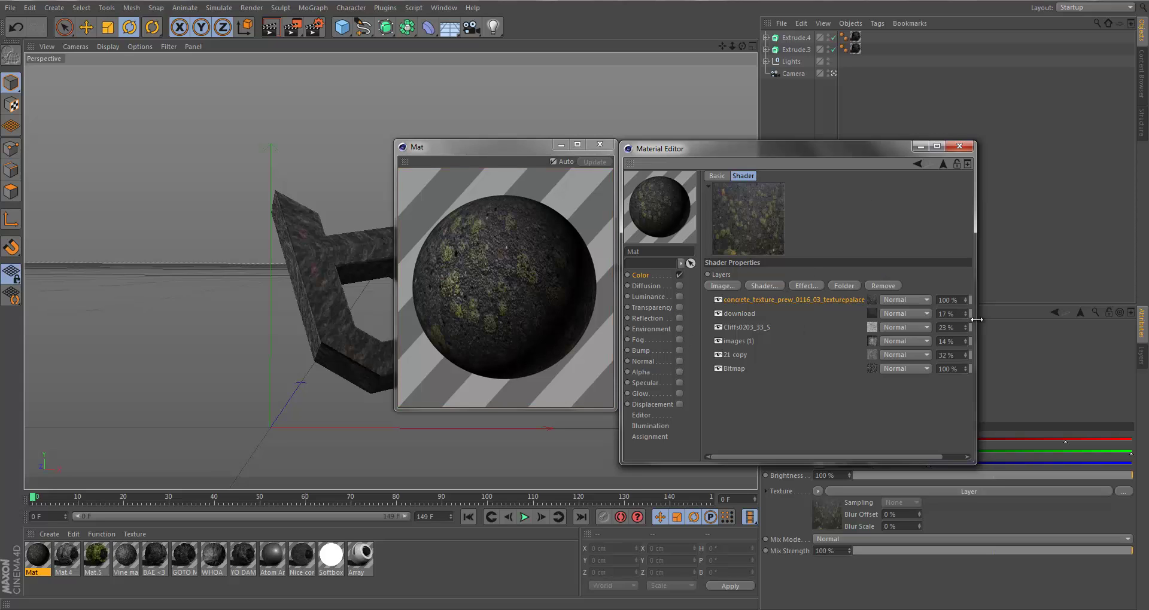
Widen the Material Editor and set the concrete texture layer's opacity to 50%
left_click_drag(974, 318, 1146, 334)
left_click_drag(892, 149, 878, 149)
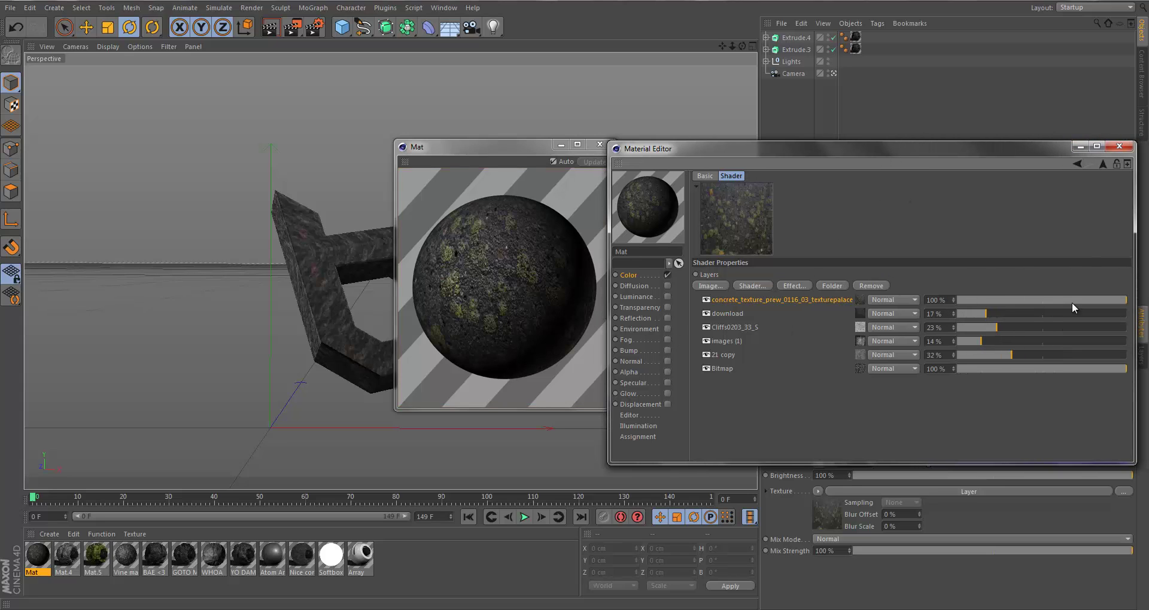
left_click_drag(1072, 303, 1042, 300)
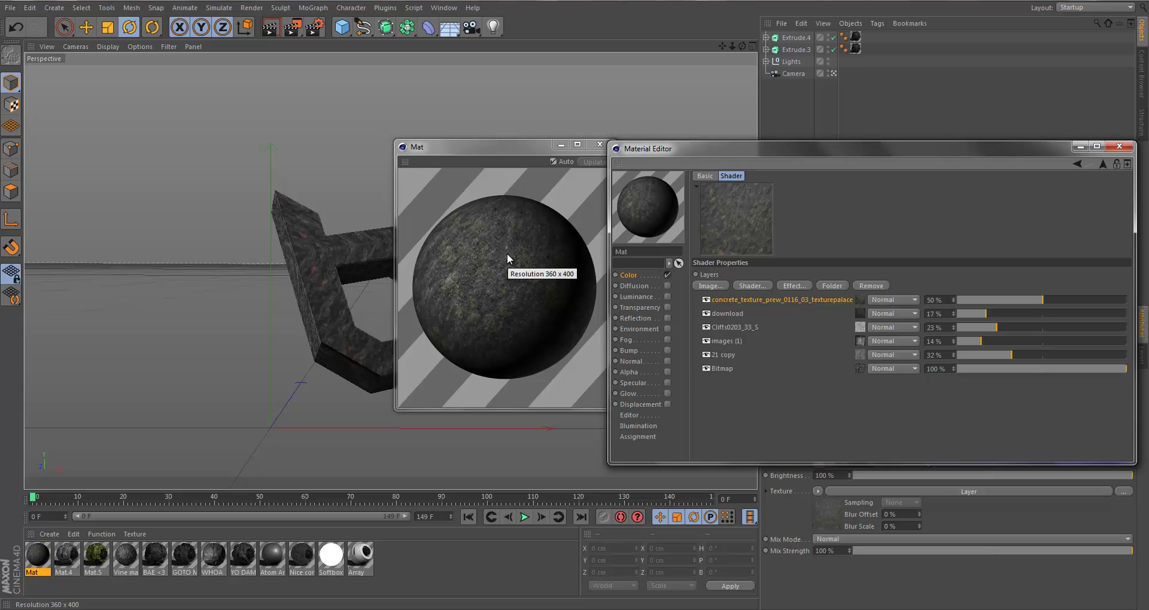
left_click(711, 286)
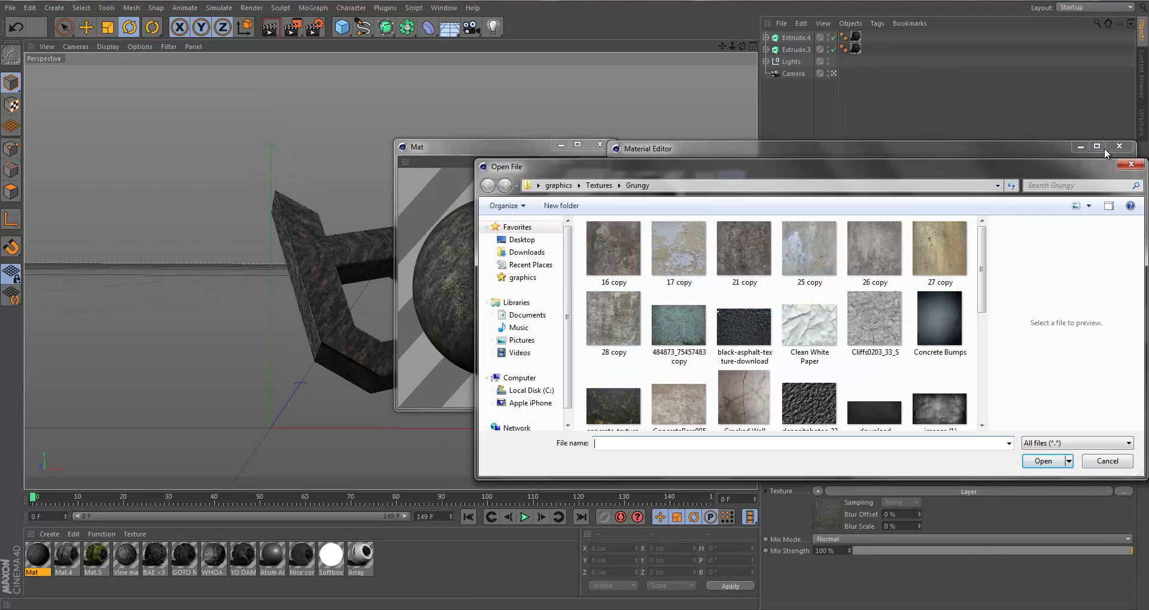
left_click(1131, 164)
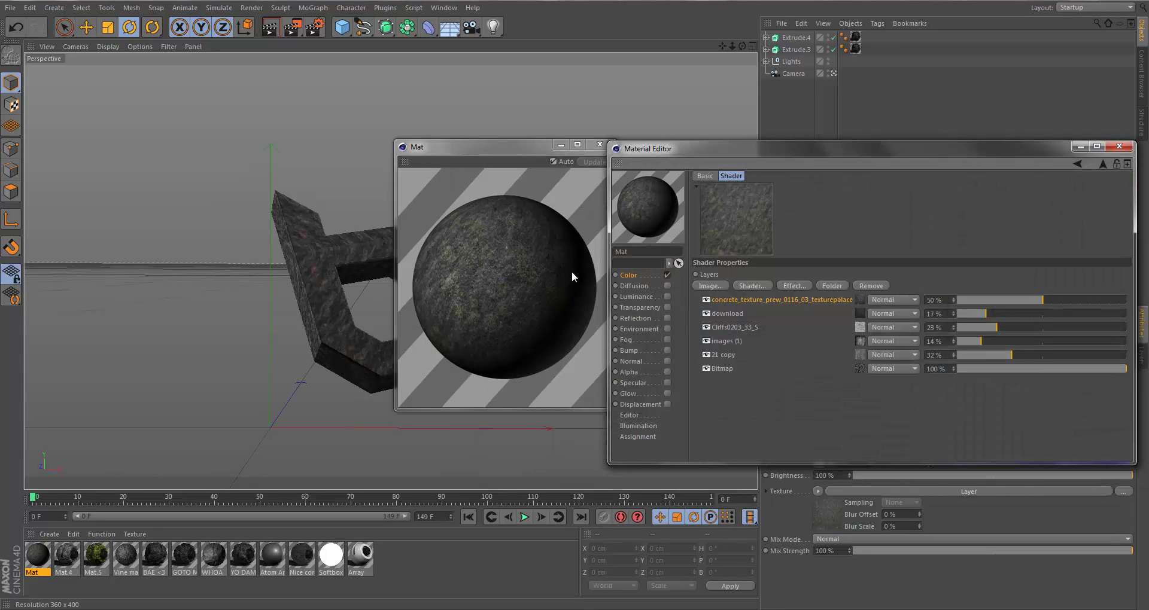
left_click(801, 289)
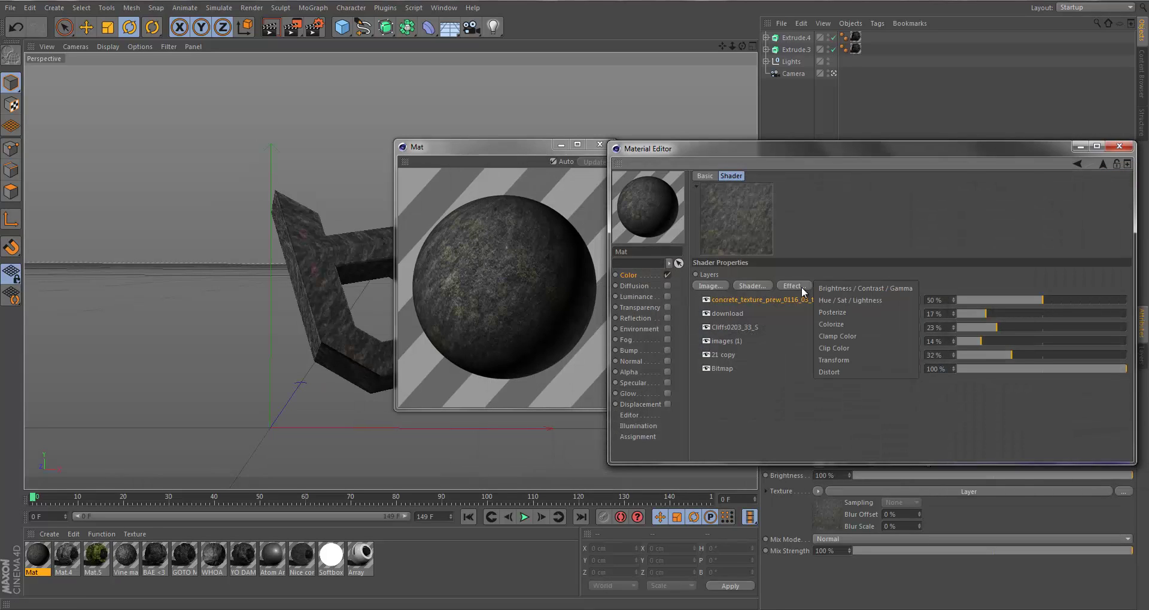
left_click(752, 302)
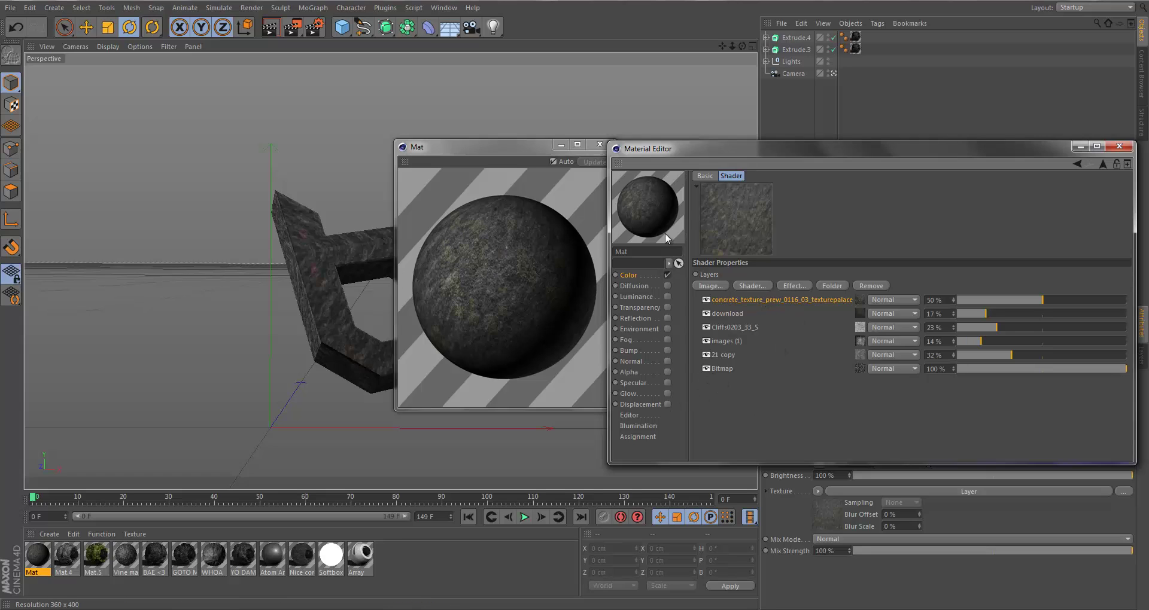
Add a Hue / Sat / Lightness effect above the image layers, and undo a trial Lightness of -71%
left_click(795, 286)
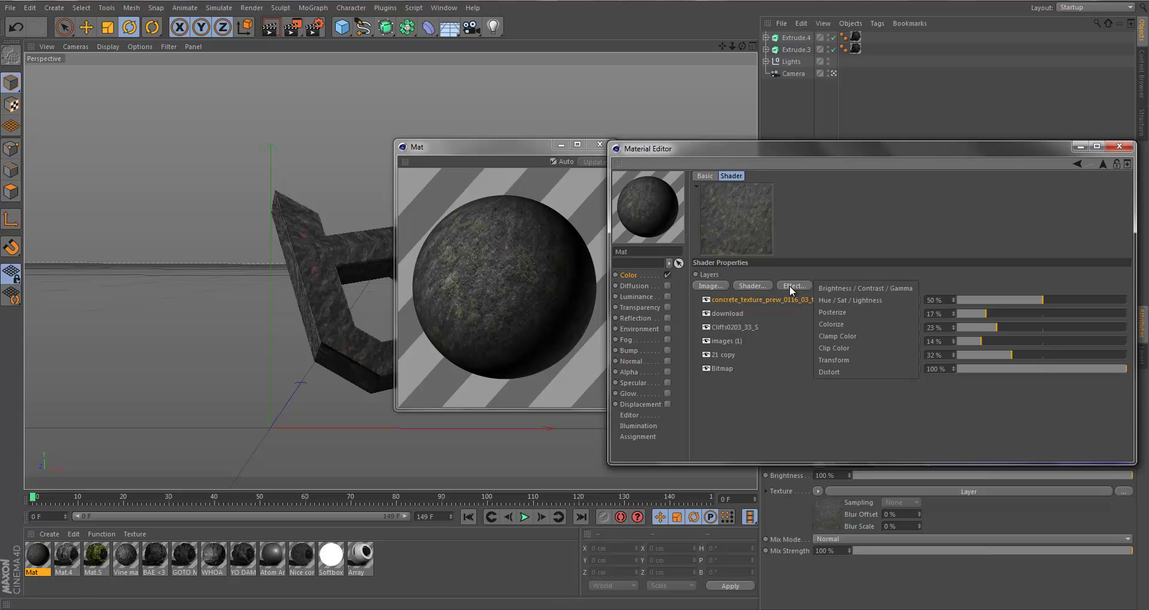
left_click(863, 302)
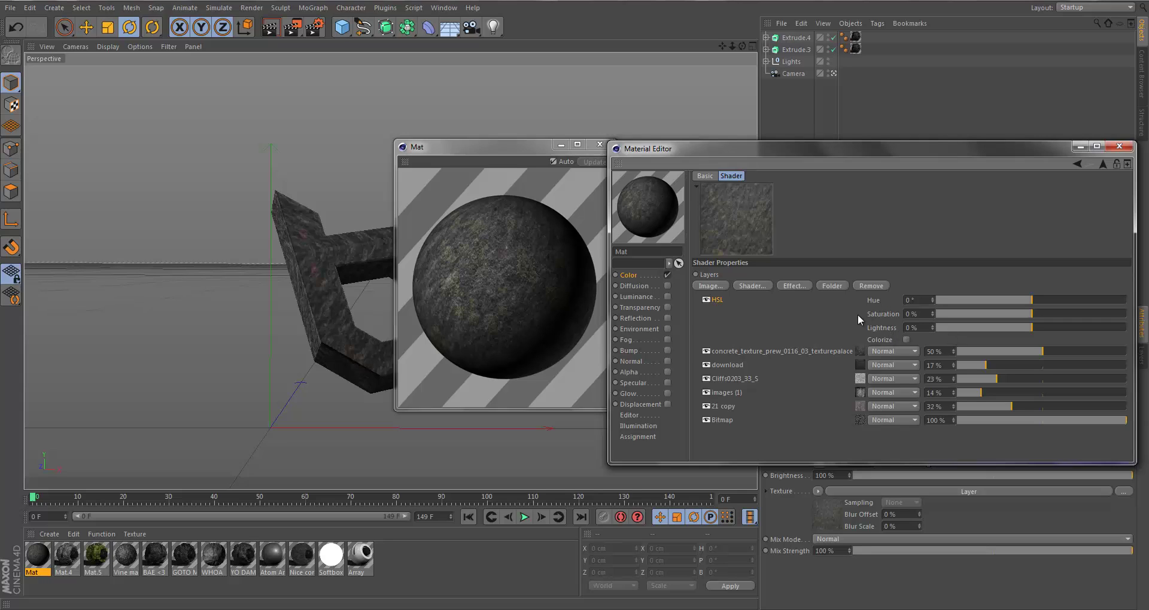
left_click_drag(963, 325, 979, 325)
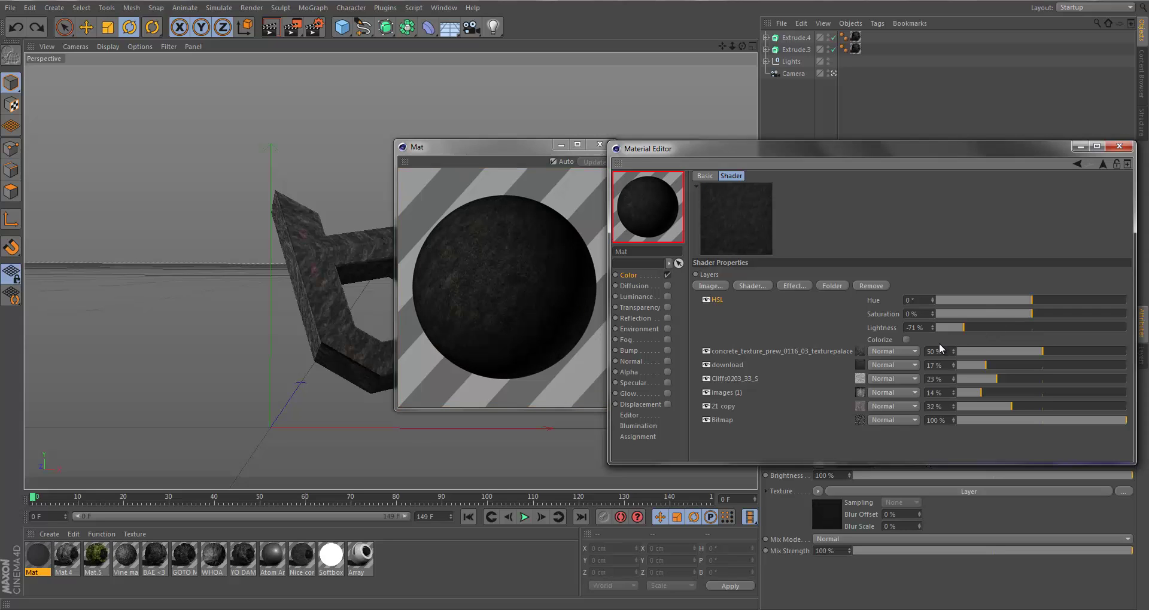
key("ctrl+z")
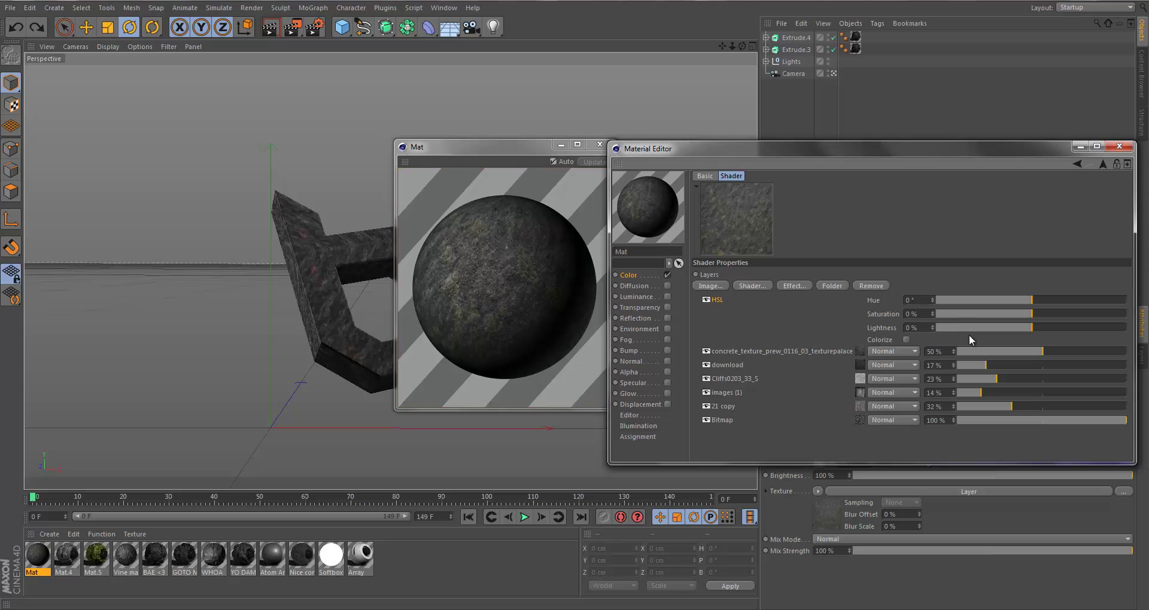
Test the HSL effect's Saturation at values between -100% and 100%, and reset it to 0%
left_click_drag(984, 314, 935, 314)
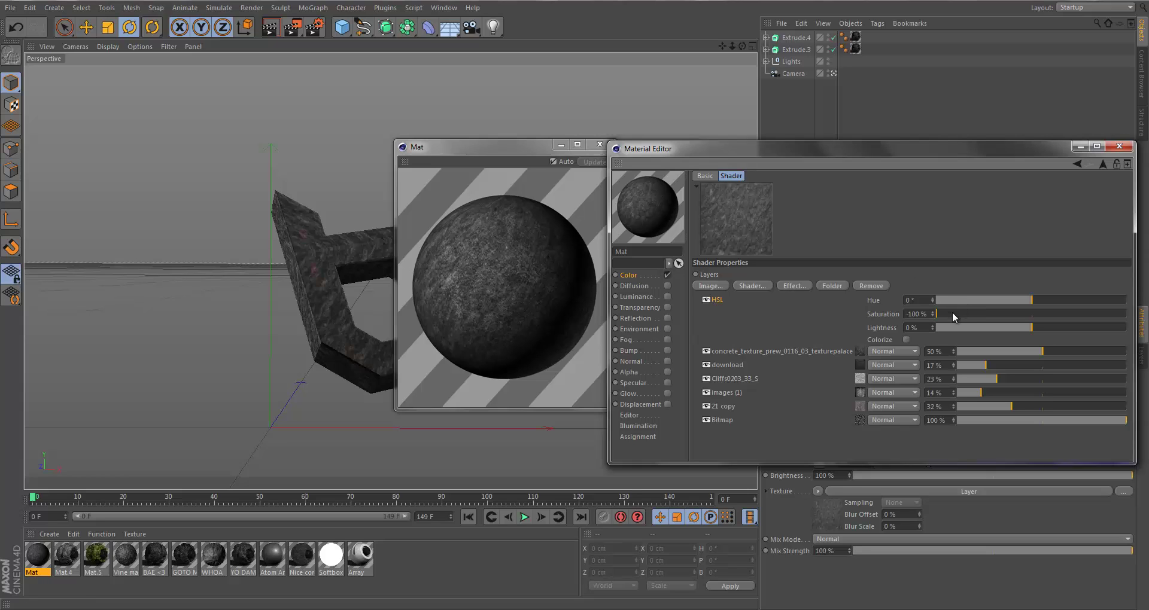
left_click_drag(953, 314, 1124, 314)
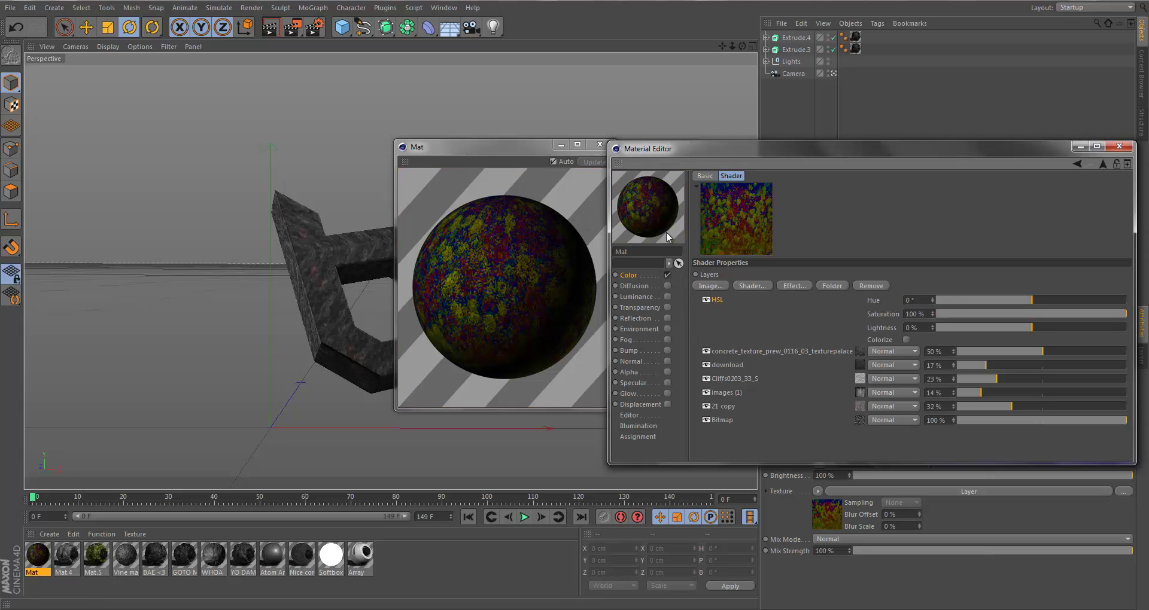
left_click(1032, 315)
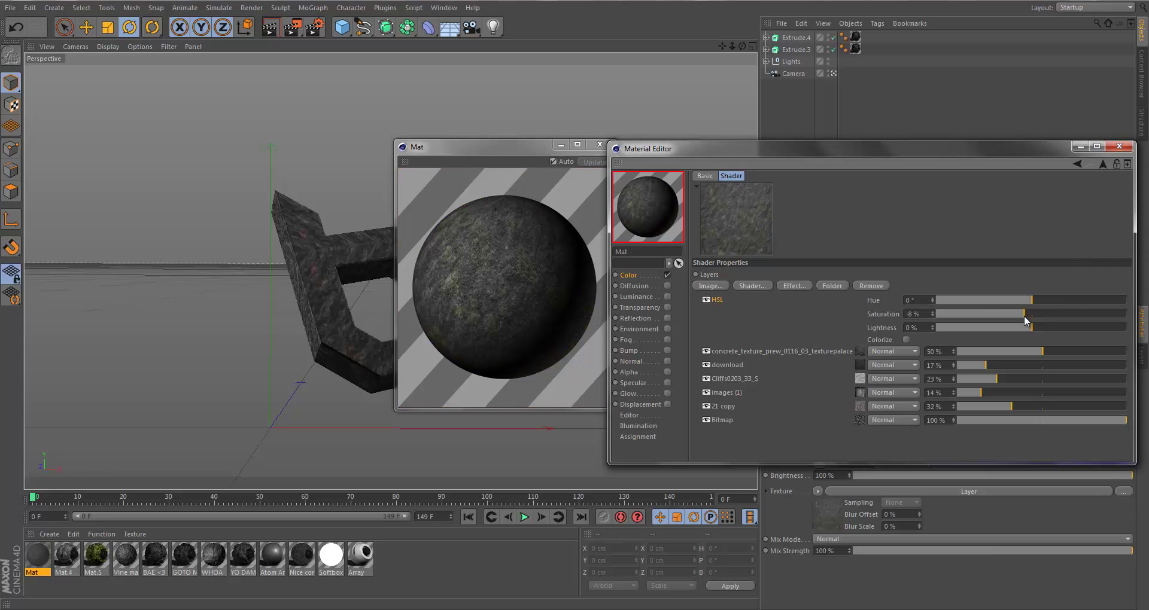
left_click_drag(1057, 314, 1078, 313)
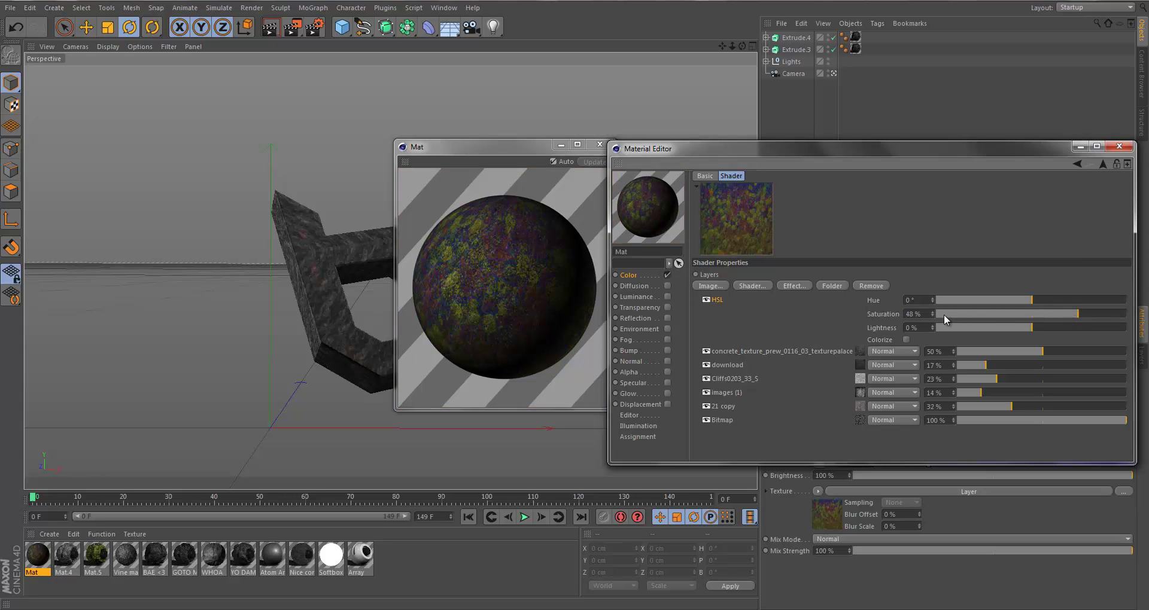
left_click(923, 311)
type("50")
key("Return")
left_click(1008, 314)
left_click(1026, 312)
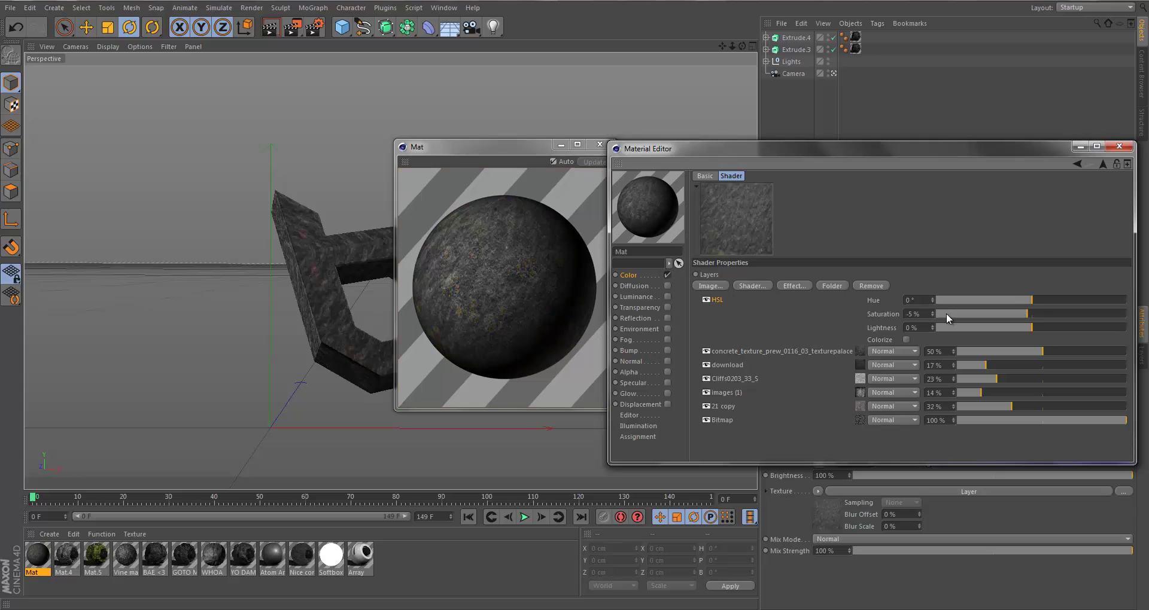
left_click(926, 313)
type("0")
key("Return")
Shift the HSL effect's Hue to -51° to give the texture reddish spots
left_click_drag(978, 300, 1003, 296)
mouse_move(1011, 302)
left_mouse_down()
mouse_move(971, 299)
mouse_move(1006, 300)
mouse_move(997, 300)
left_mouse_up()
left_click_drag(1006, 300, 1014, 300)
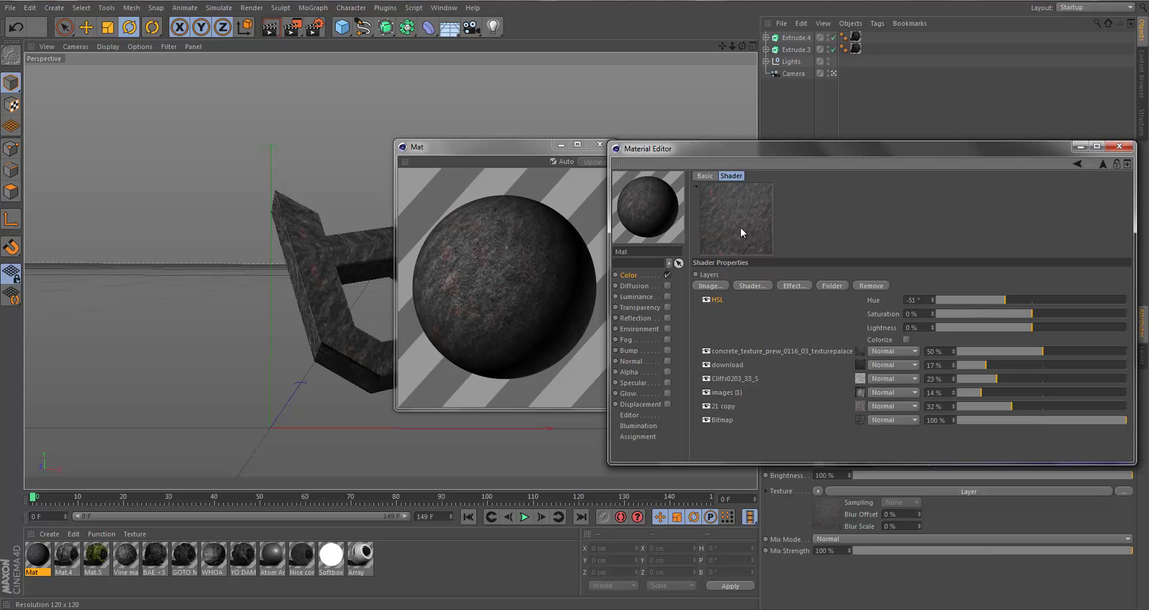
left_click(629, 275)
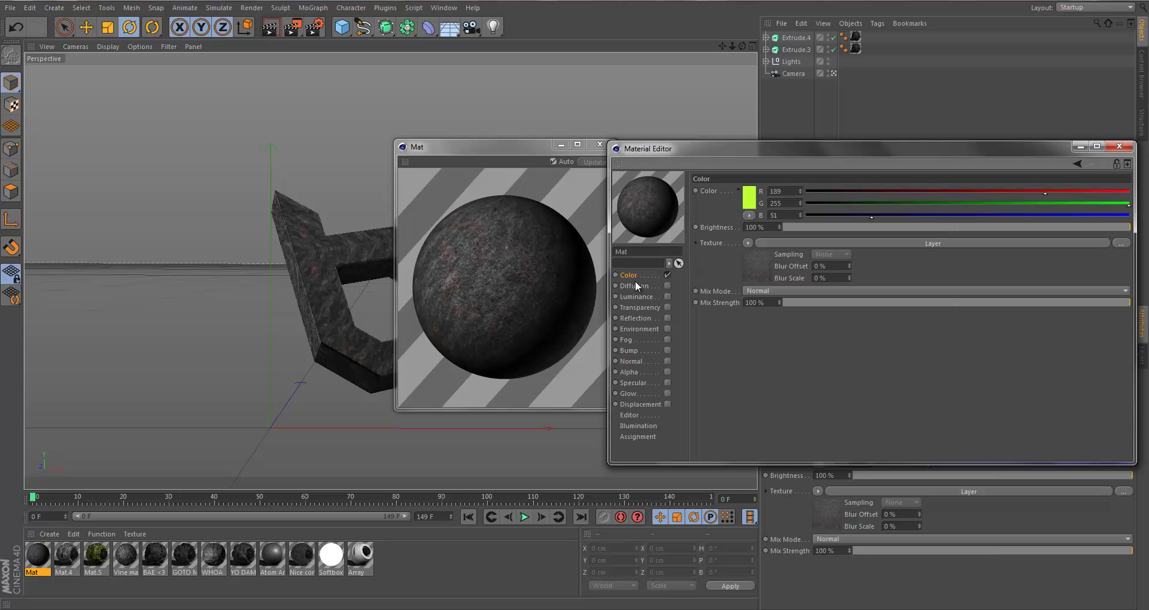
left_click(634, 285)
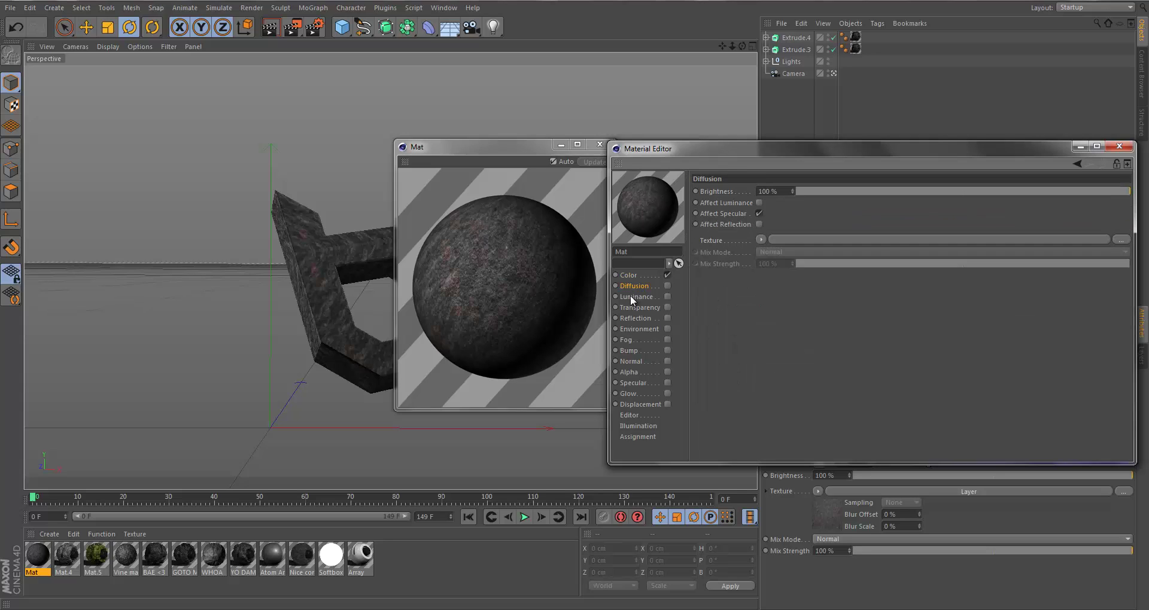
left_click(630, 295)
left_click(625, 284)
left_click(666, 283)
left_click(643, 298)
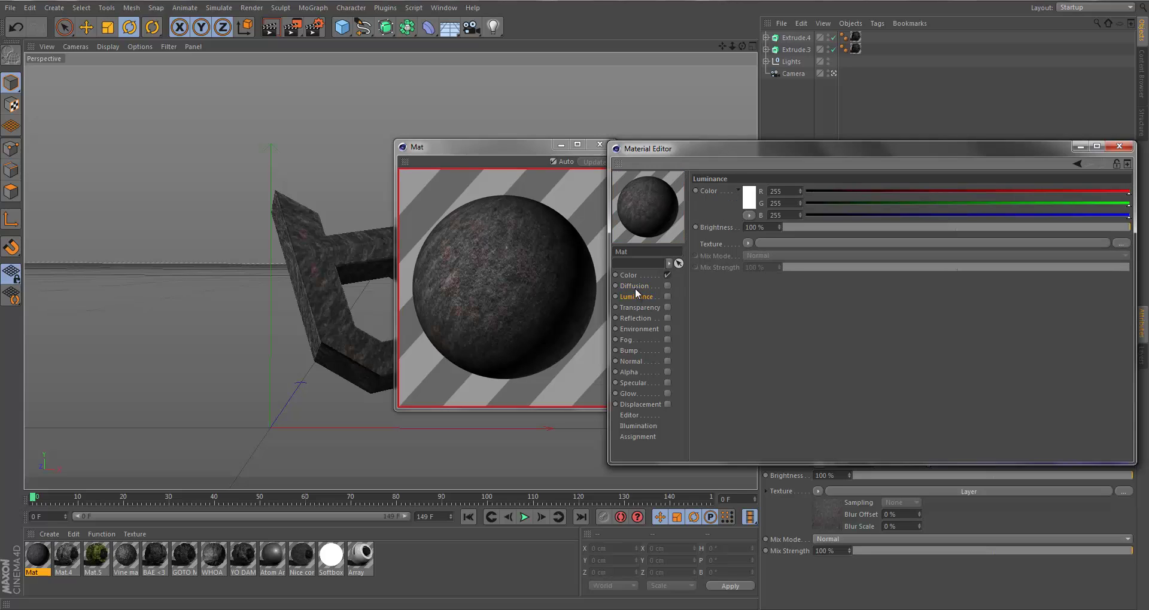
left_click(635, 287)
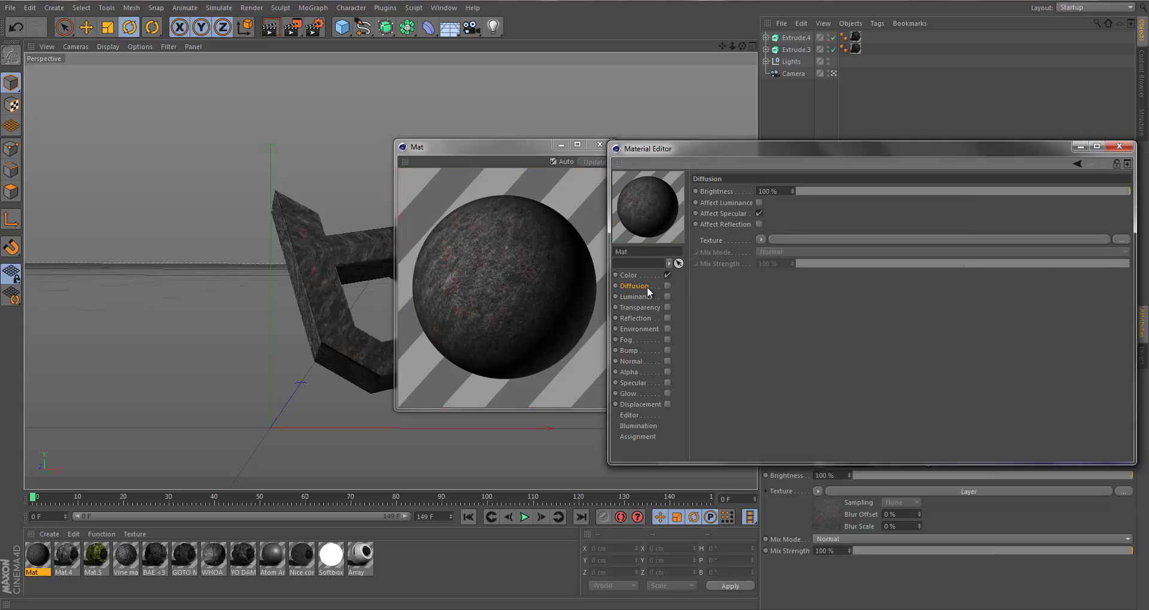
left_click(630, 297)
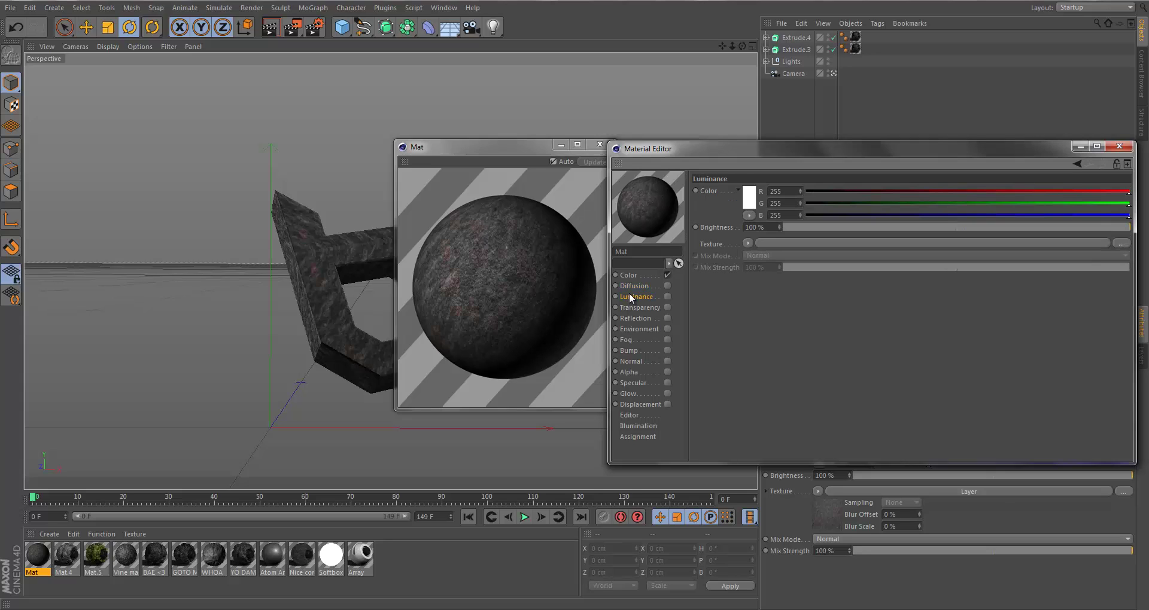
Test the Luminance channel with different Brightness values on the material, and turn the channel off again
left_click(668, 296)
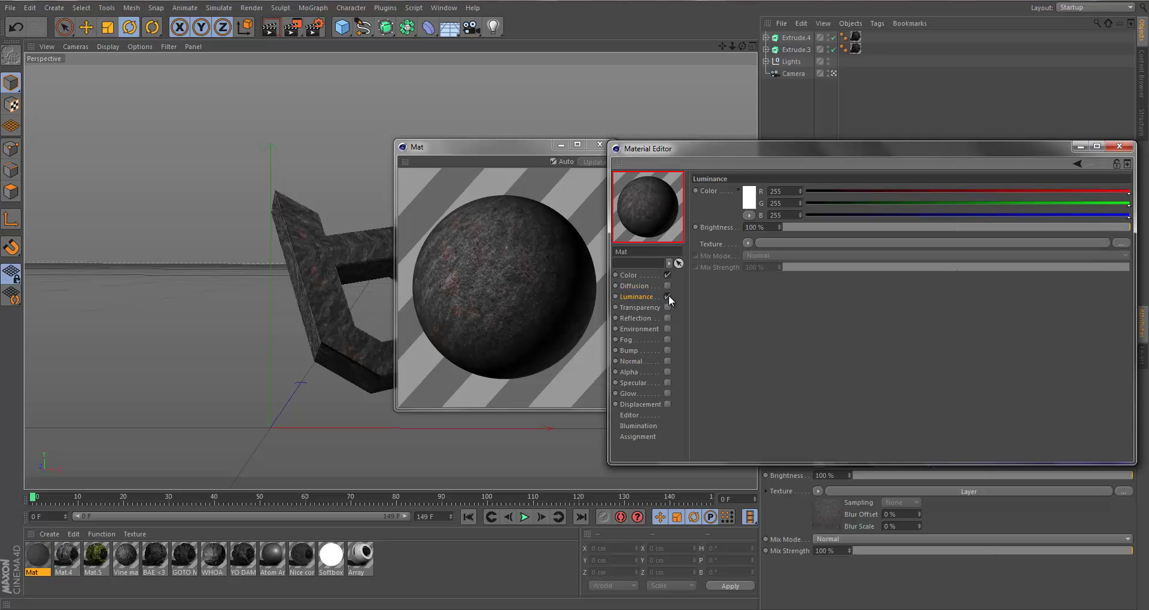
left_click(812, 227)
left_click_drag(806, 227, 1129, 228)
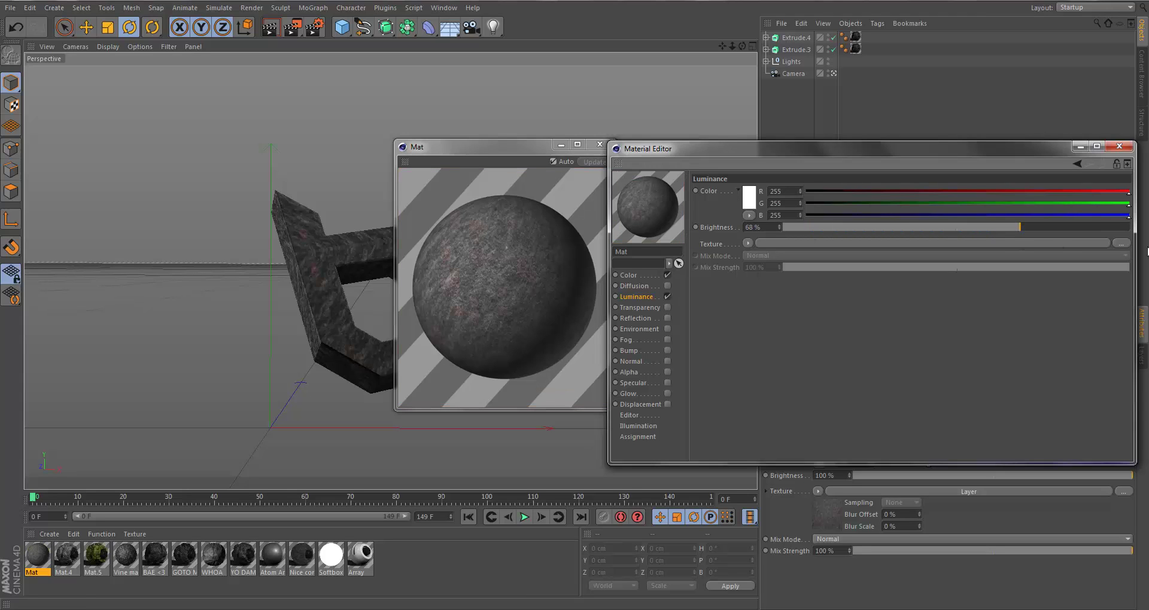
left_click(668, 296)
Enable the Diffusion channel and load the depositphotos_2252433-Dark-rock-texture image into it without copying it to the project
left_click(630, 286)
left_click(667, 286)
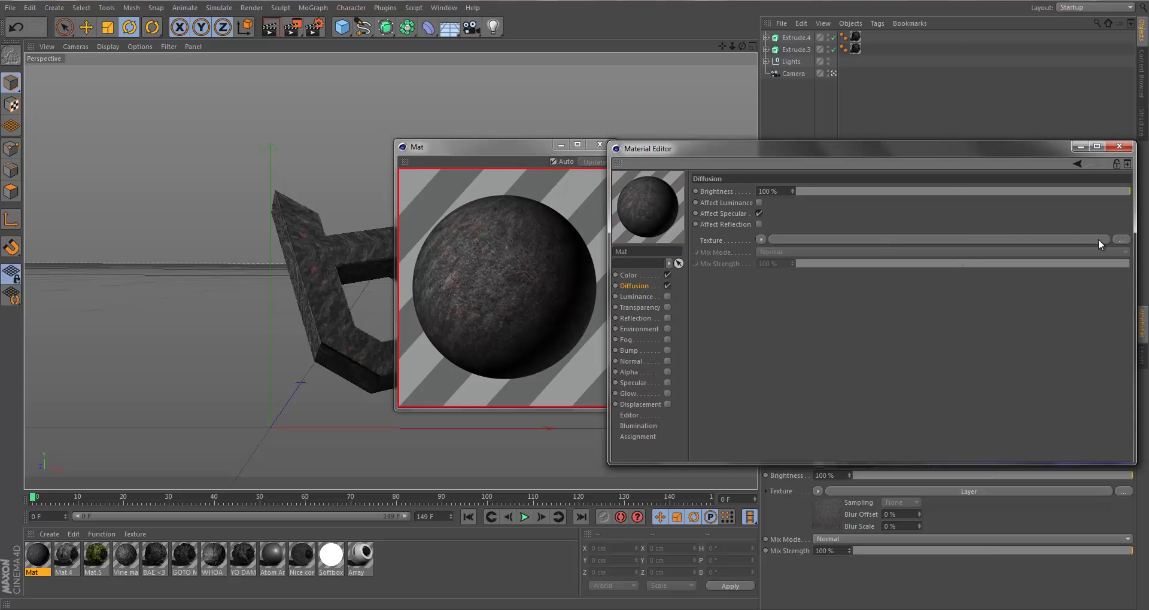
left_click(1120, 239)
left_click(730, 298)
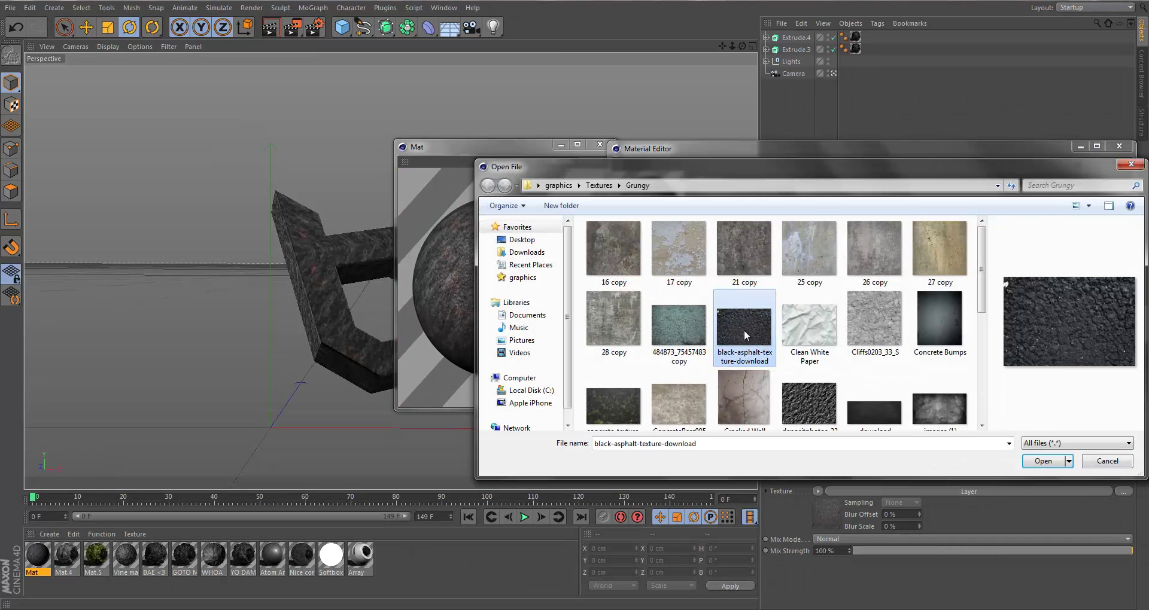
left_click(805, 400)
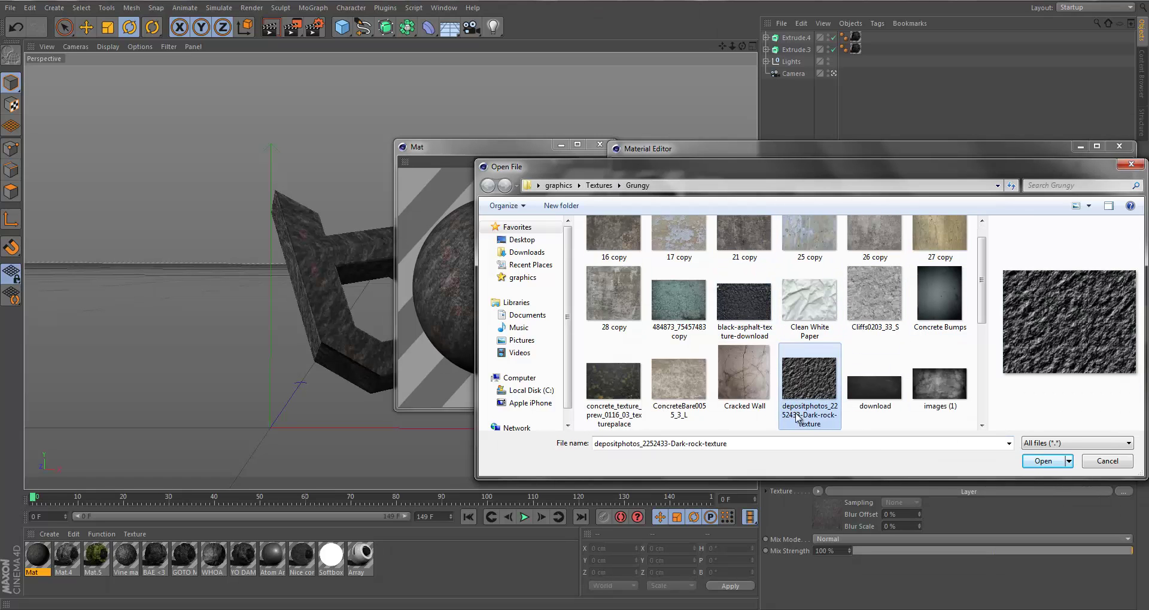
double_click(806, 396)
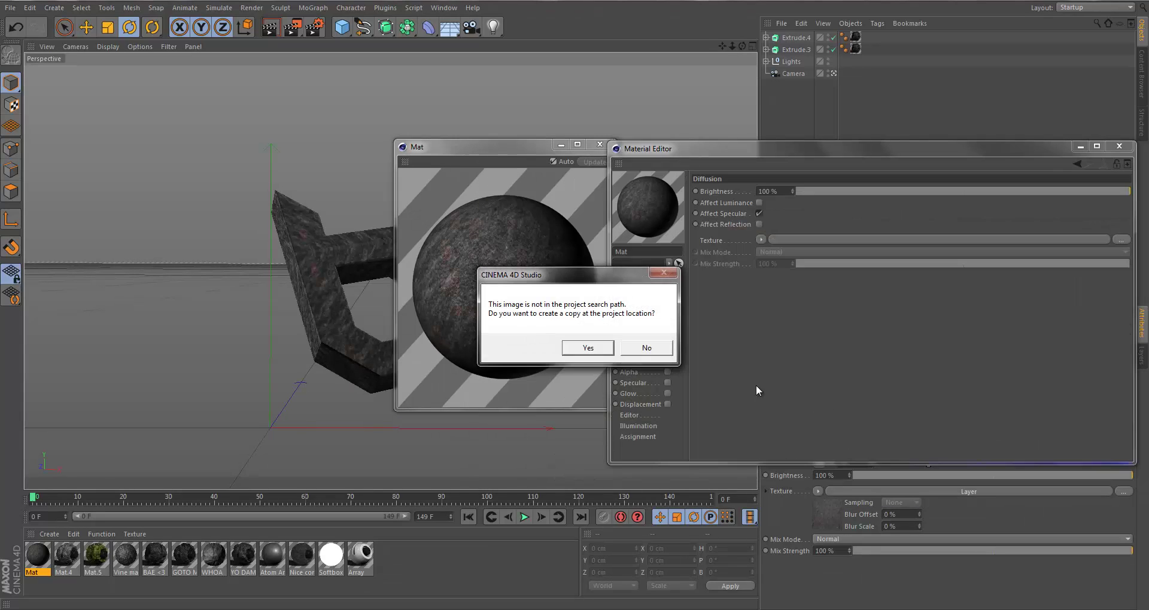
left_click(661, 350)
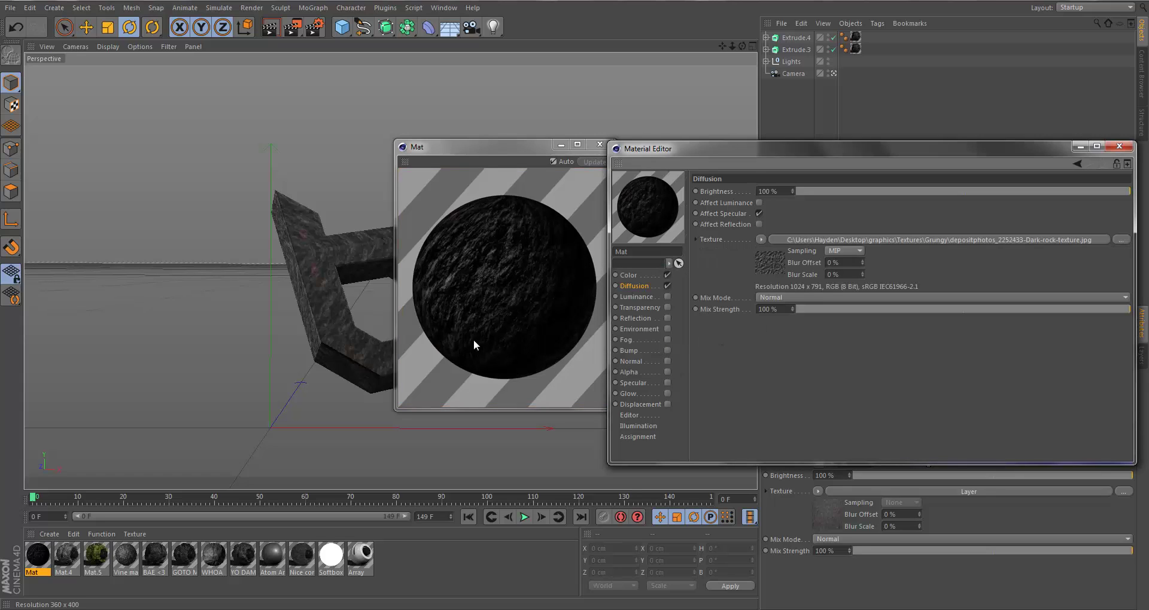
Move the material preview clear of the Material Editor, try a 50% Mix Strength for the diffusion texture, and set it to 28%
left_click_drag(486, 148, 461, 153)
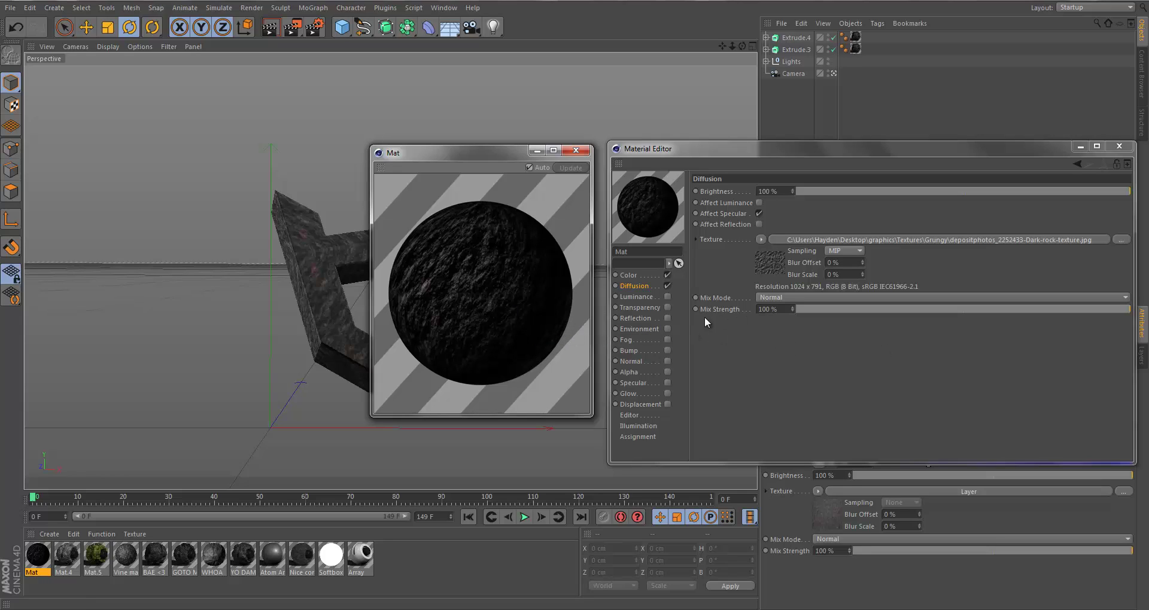
left_click(775, 309)
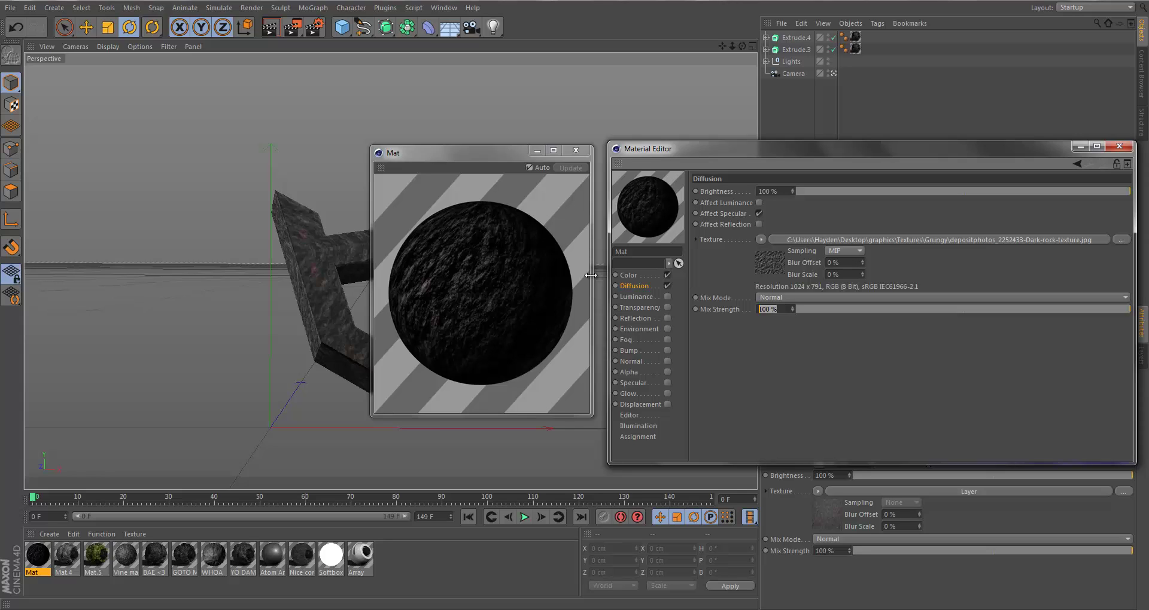
type("50")
key("Return")
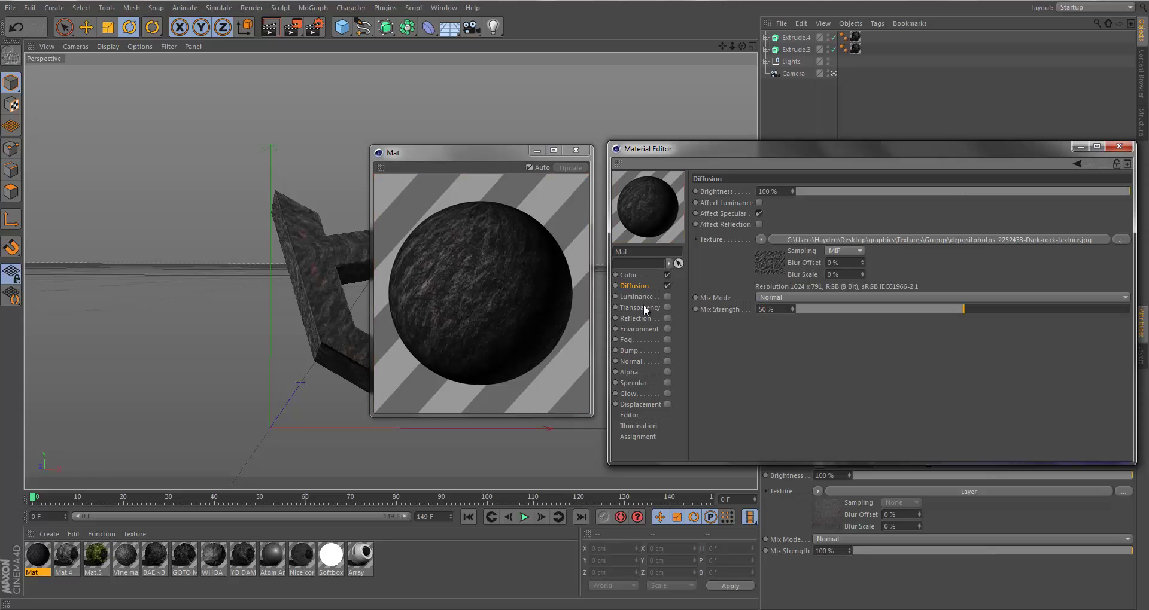
left_click(891, 307)
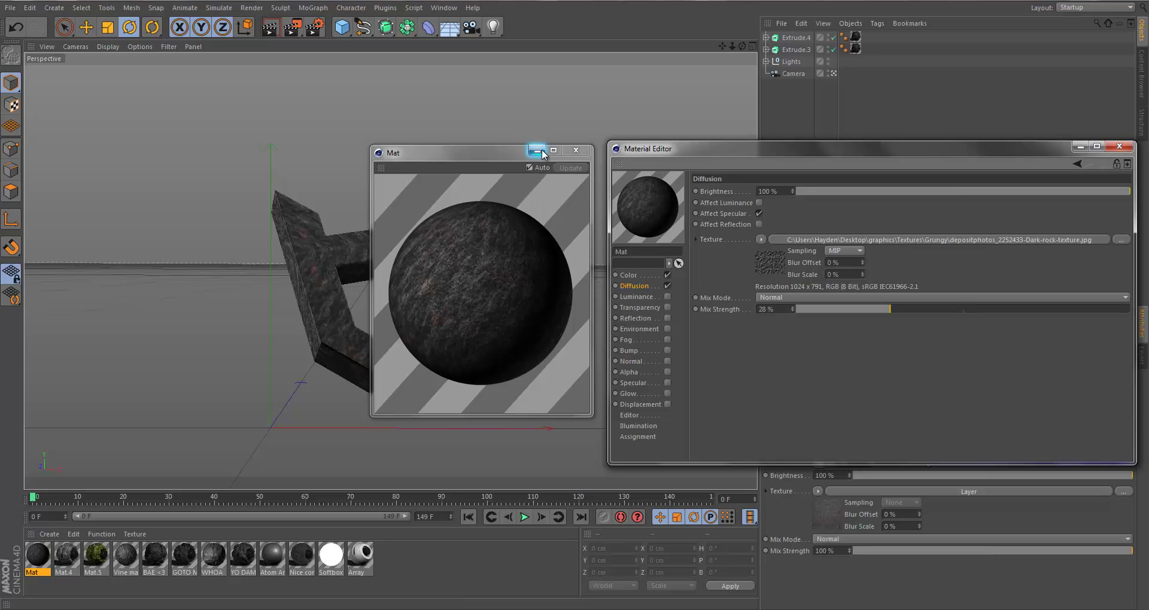
Try the Dark-rock-texture image in the Luminance channel with a reduced Mix Strength, and disable the channel again
left_click(639, 297)
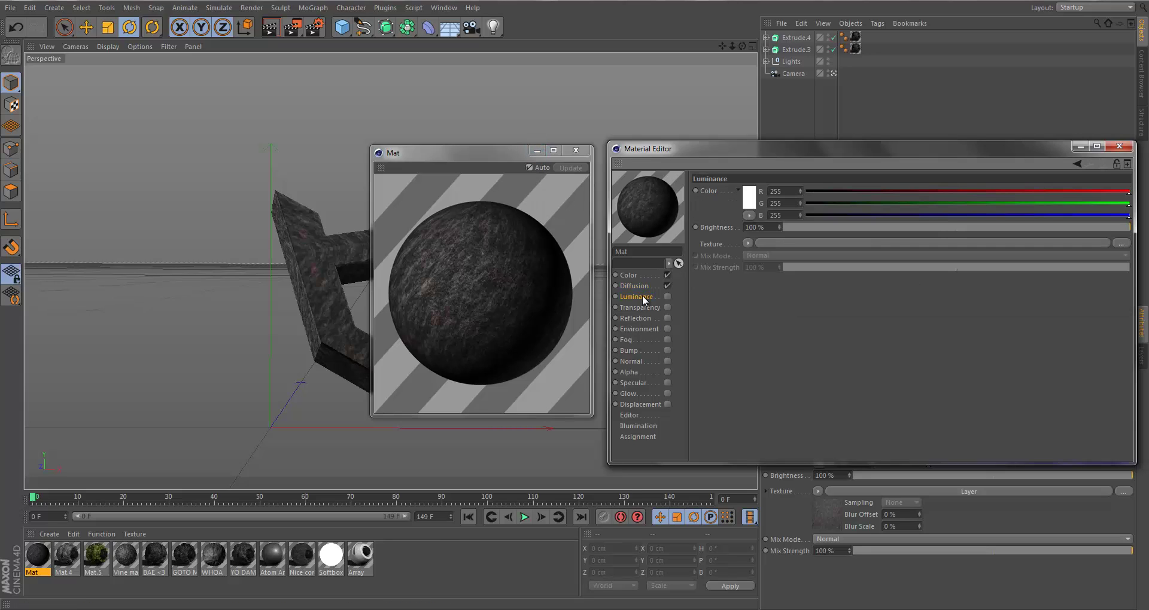
left_click(667, 296)
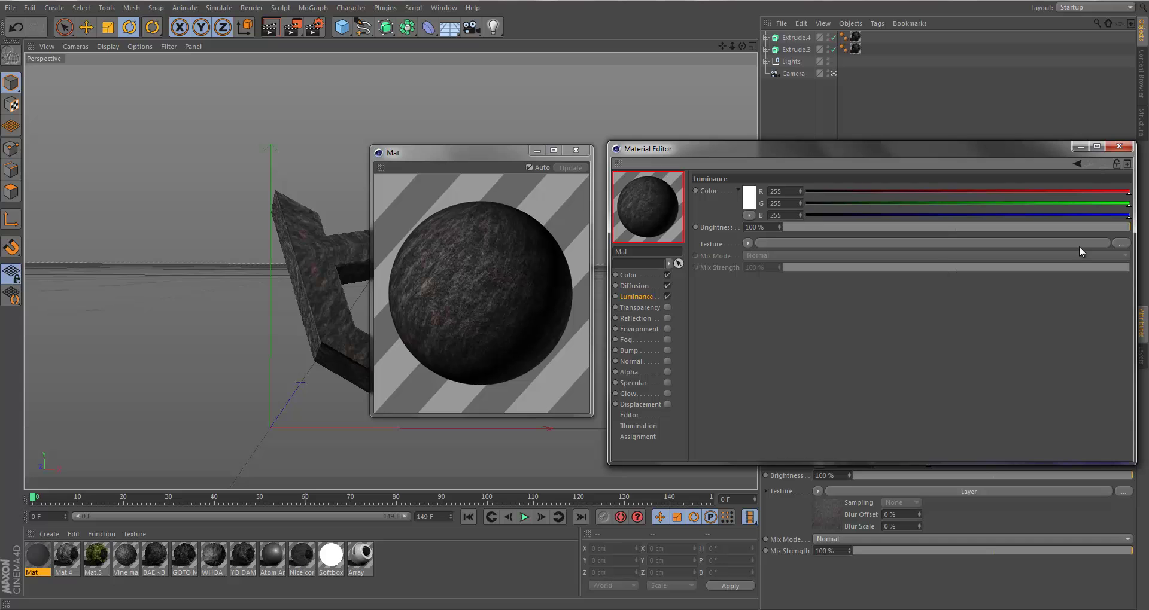
left_click(1120, 243)
double_click(826, 414)
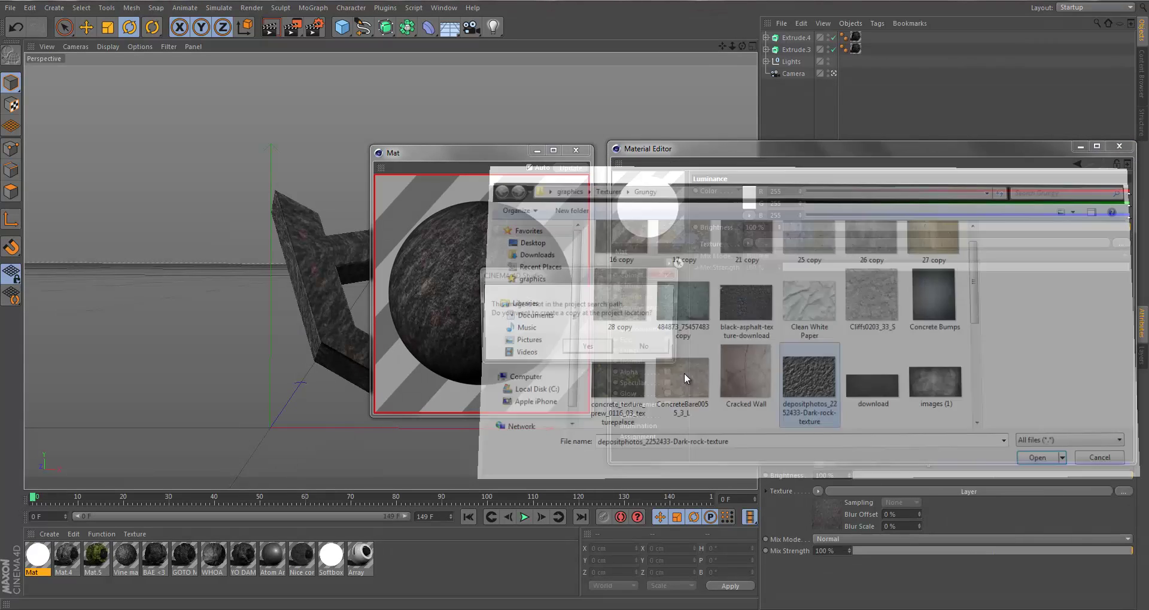
left_click(655, 344)
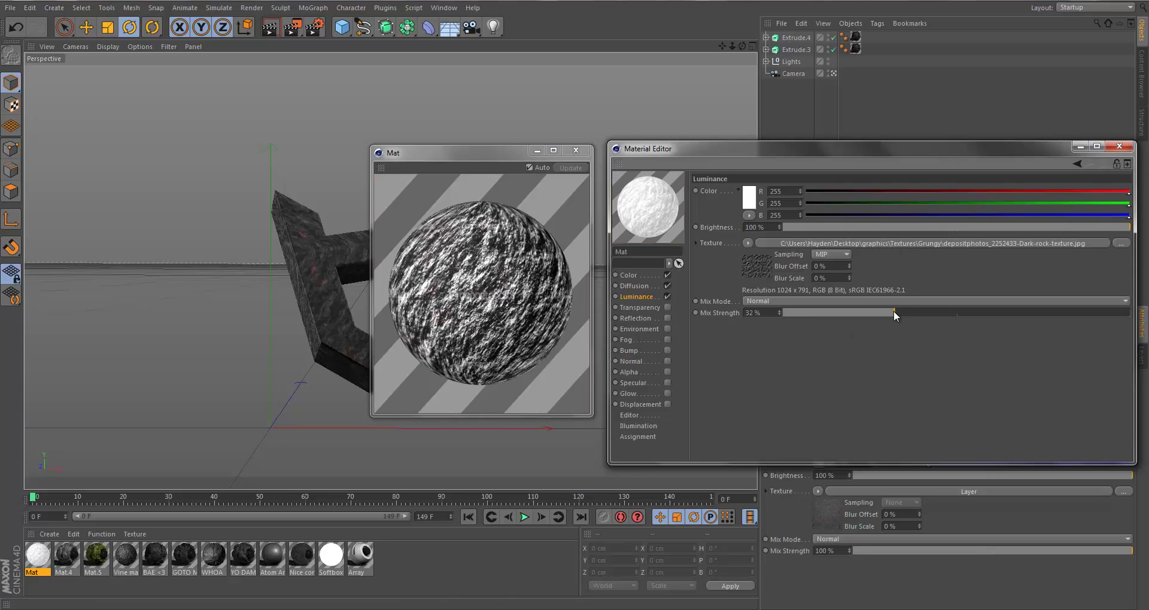
left_click(667, 296)
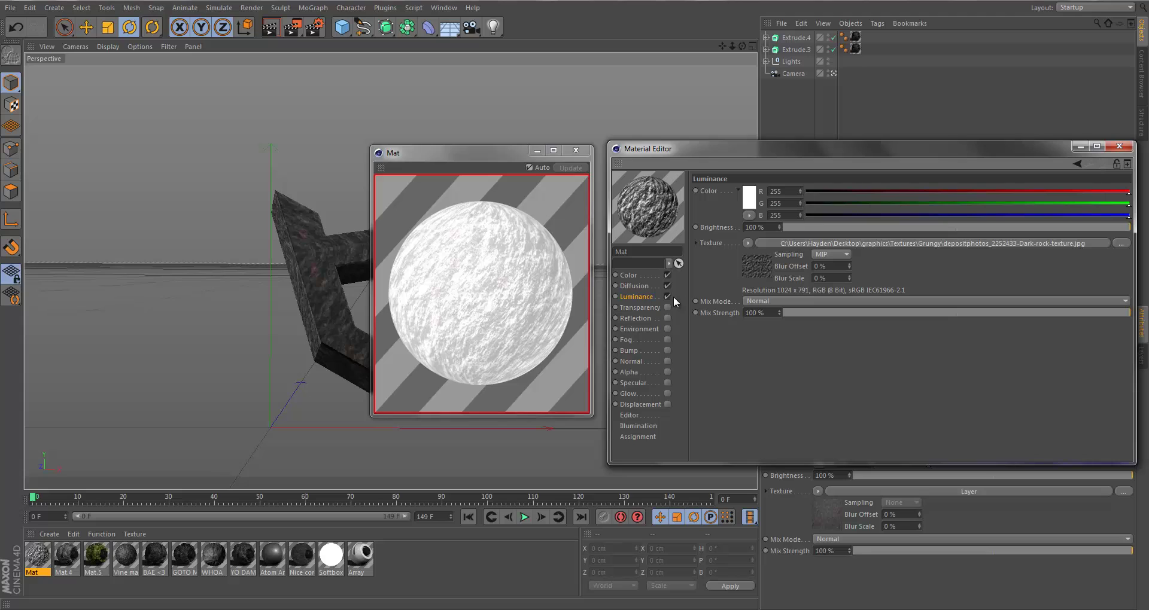
Try a Lightness of -66% on the HSL effect in the Color channel's Layer shader, and undo it
left_click(628, 276)
left_click(867, 244)
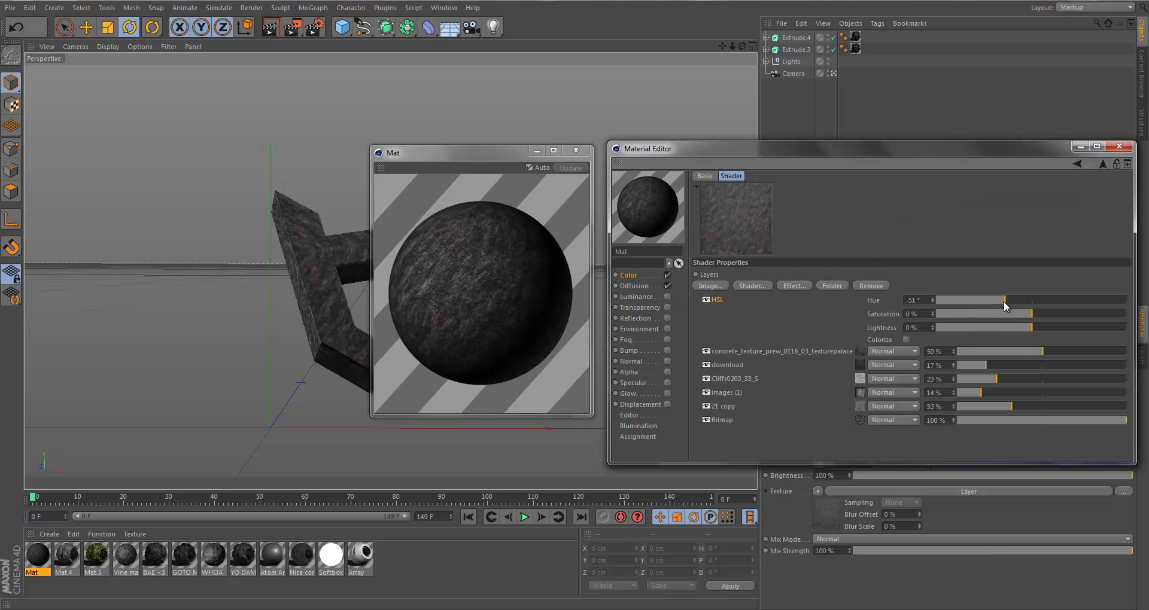
mouse_move(978, 325)
left_mouse_down()
mouse_move(1007, 328)
mouse_move(967, 326)
left_mouse_up()
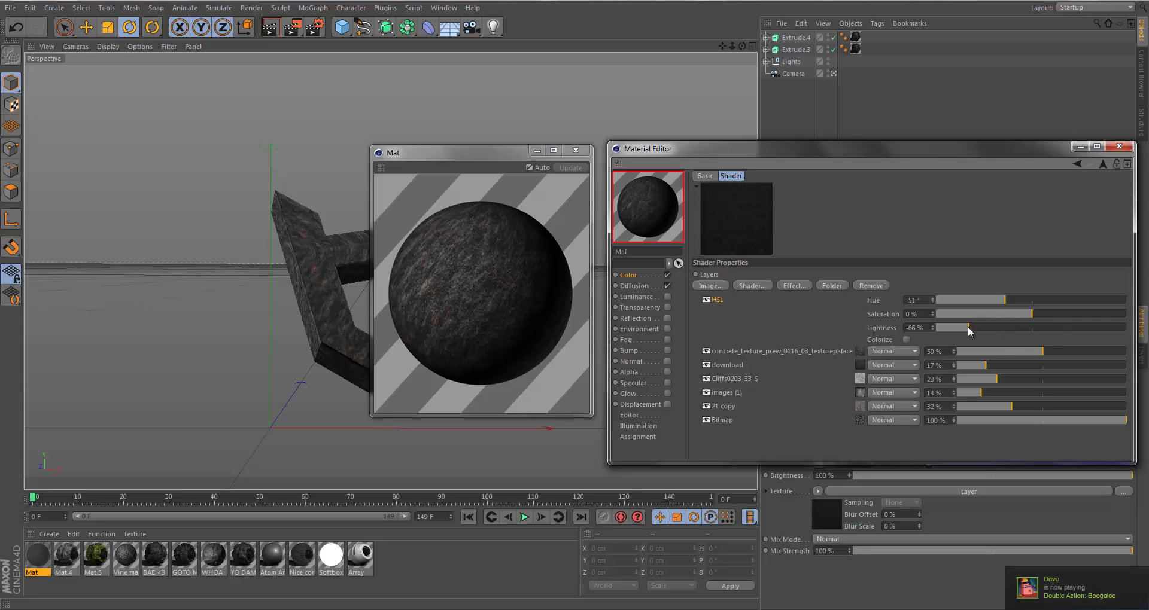
key("ctrl+z")
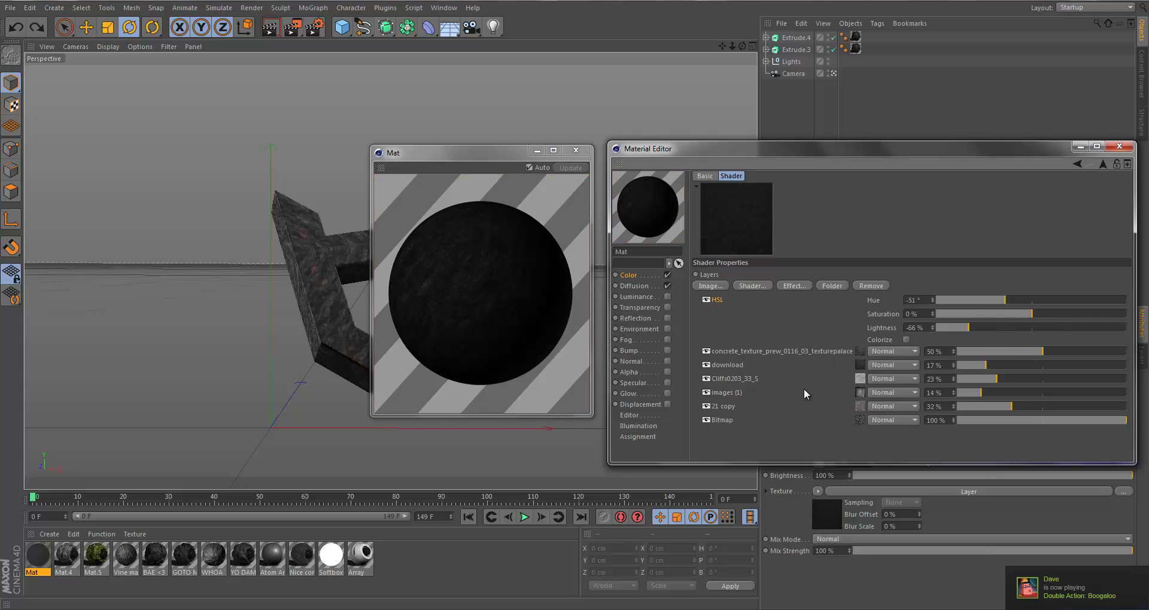
left_click(652, 286)
left_click(641, 296)
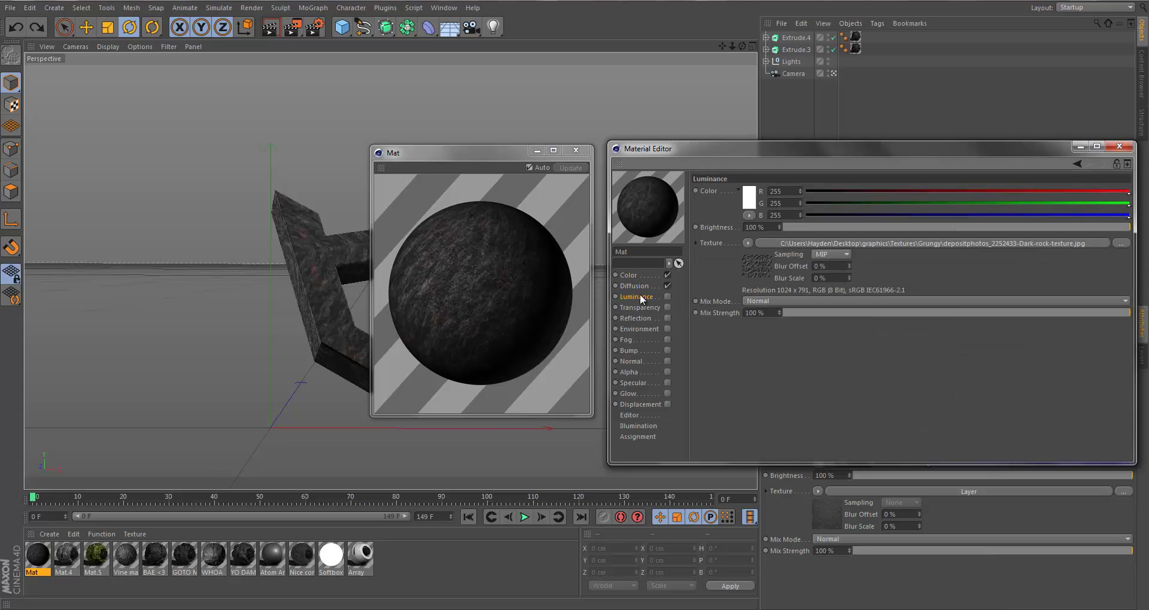
left_click(647, 288)
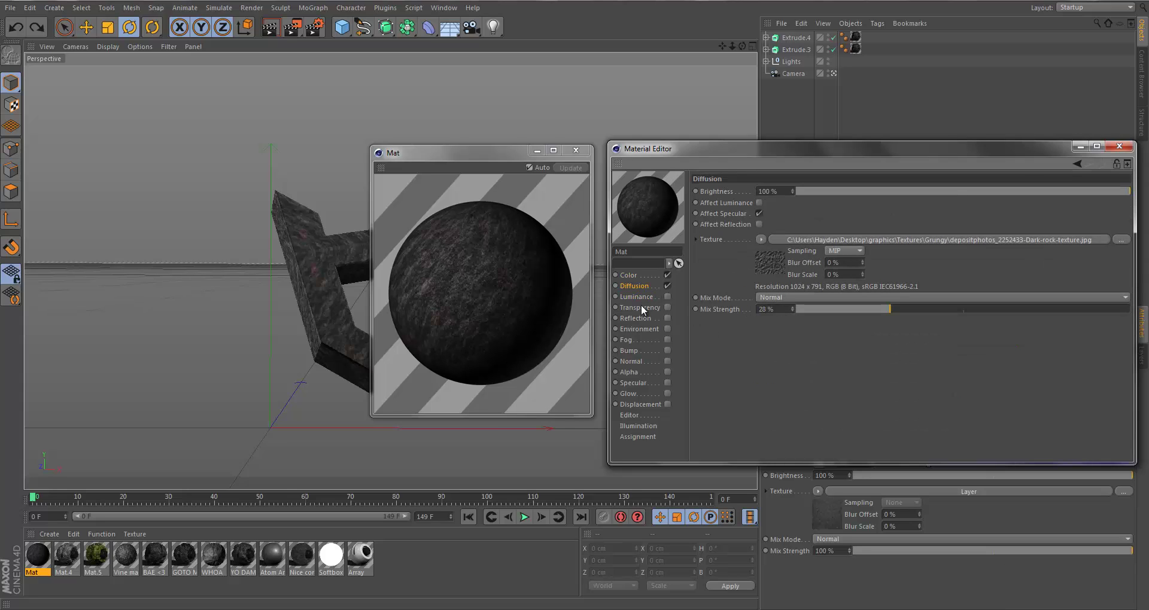
Enable the Bump channel and load the depositphotos_2252433-Dark-rock-texture image into it without copying it to the project
left_click(667, 351)
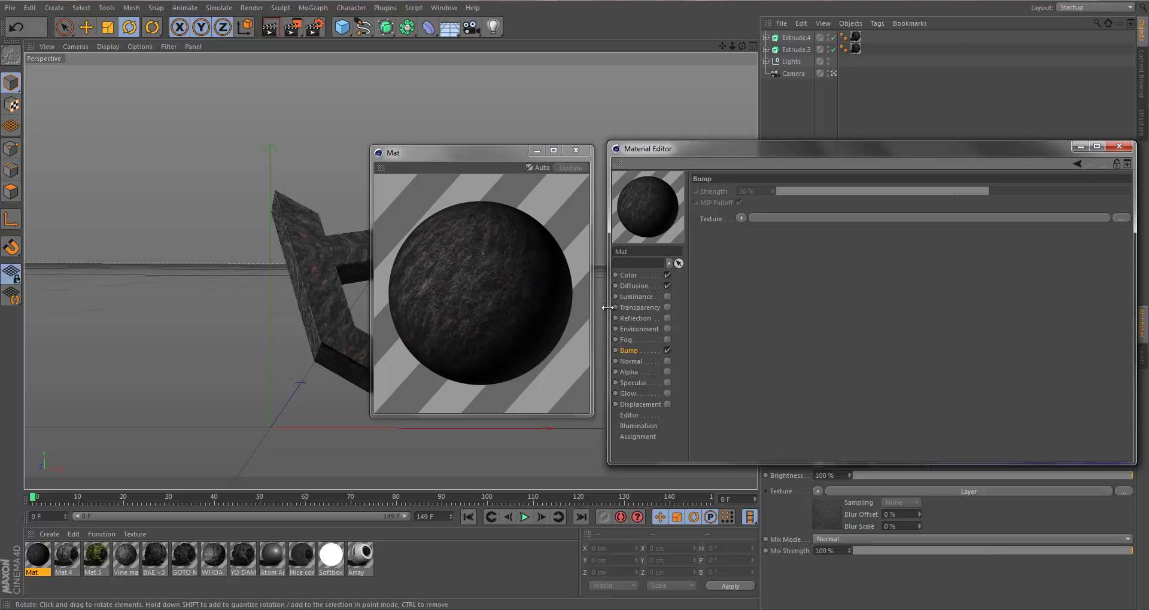
left_click(1124, 219)
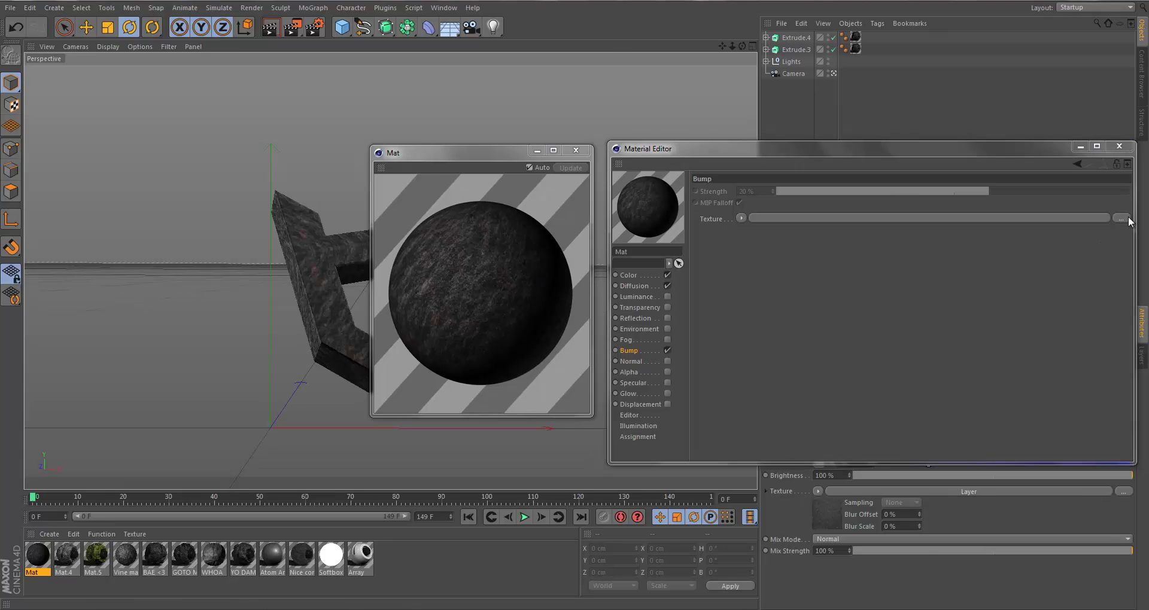
left_click(743, 323)
scroll(808, 399, "down", 1)
left_click(805, 373)
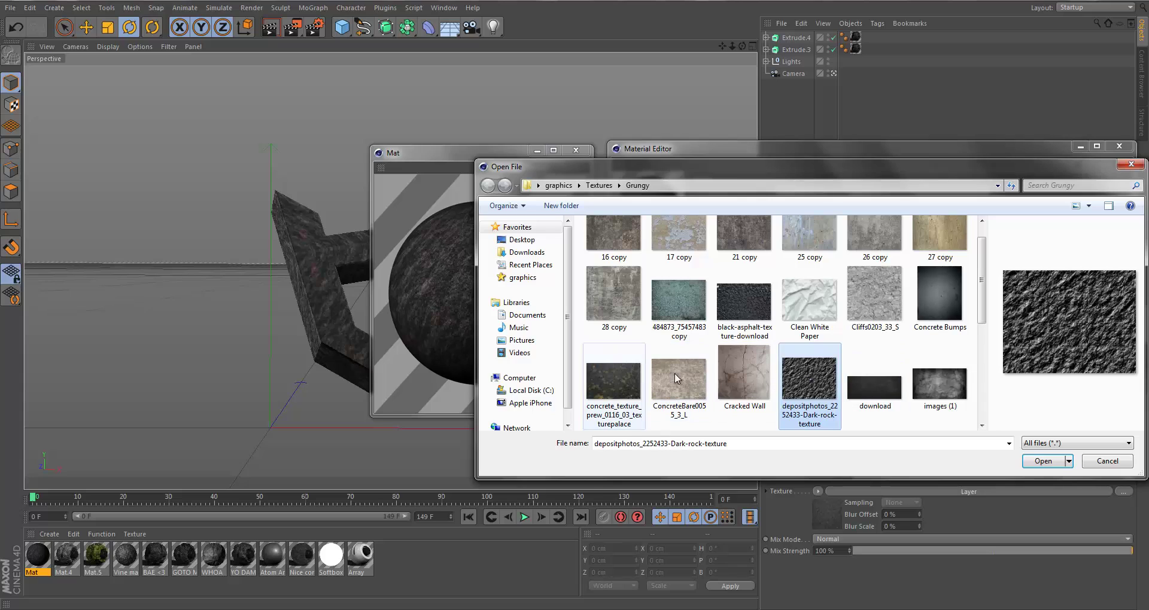
double_click(814, 374)
left_click(656, 348)
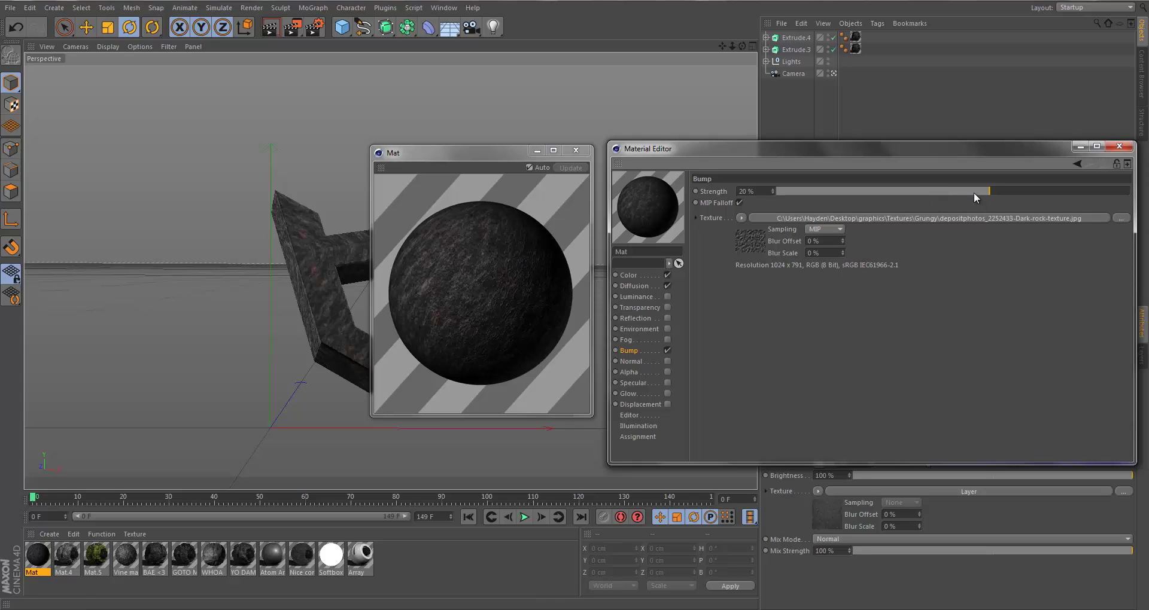
Test the Bump channel's Strength at 100%, -100% and -60%
left_click_drag(953, 192, 1129, 192)
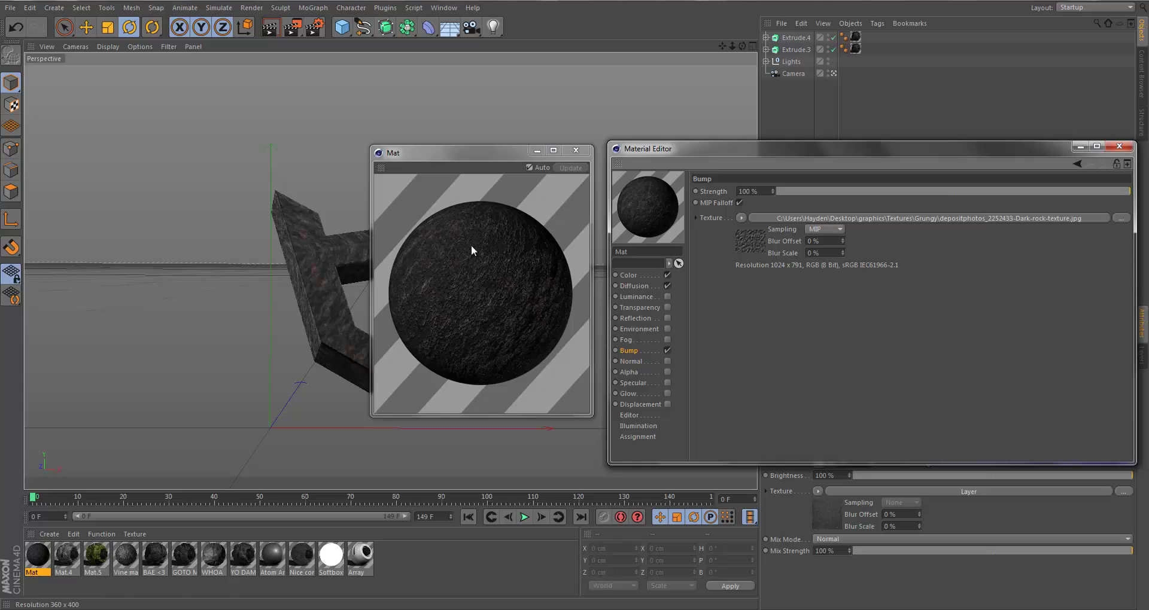
left_click_drag(871, 192, 497, 238)
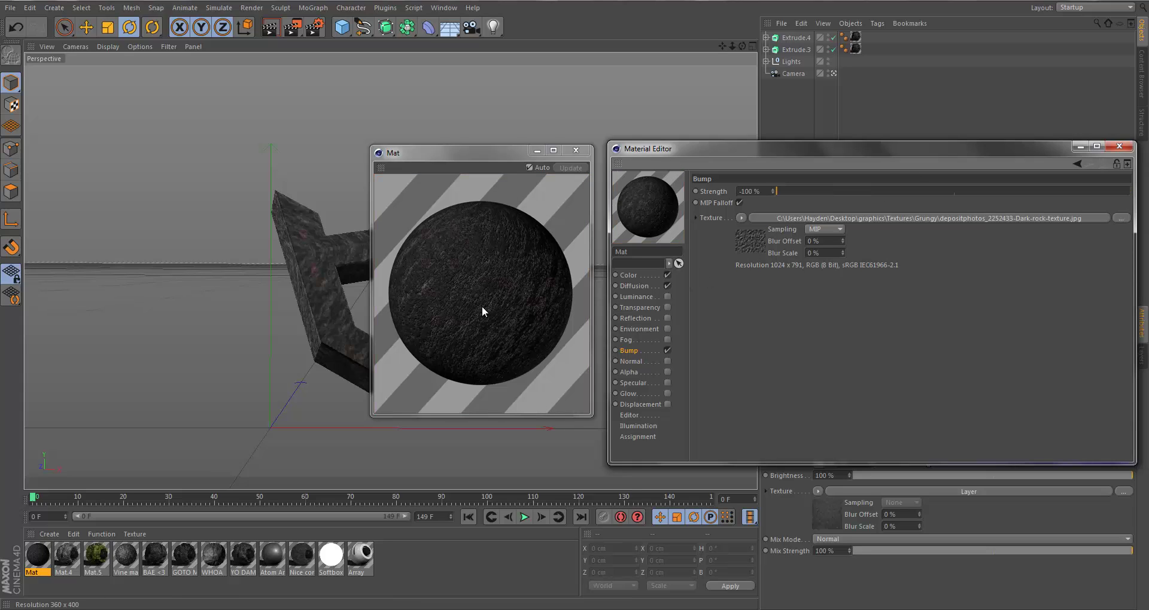
left_click_drag(803, 192, 867, 195)
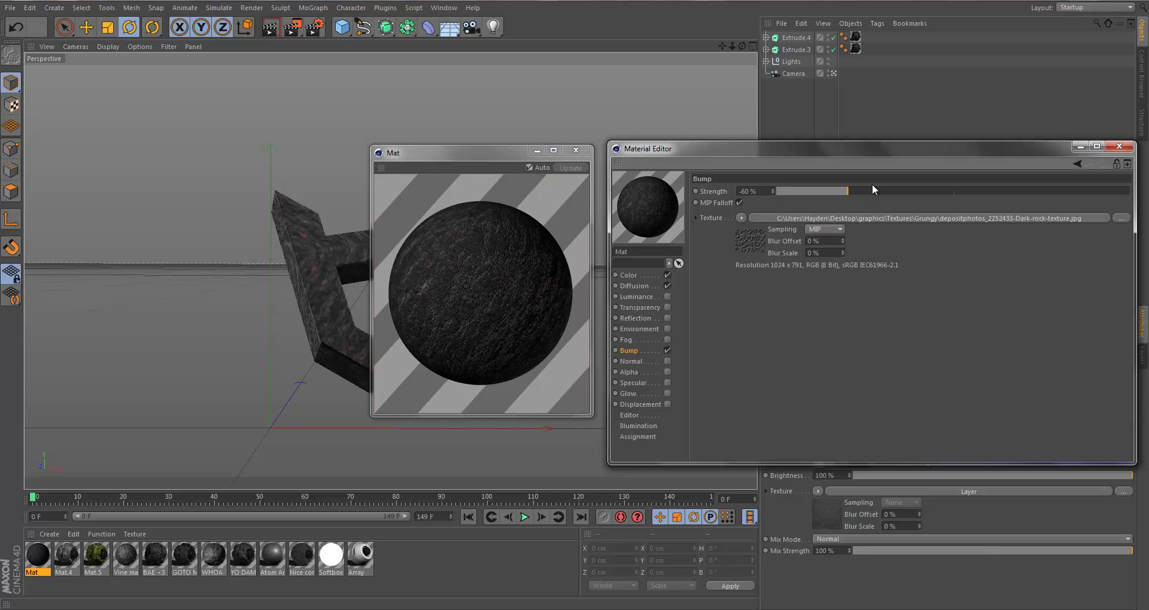
left_click(886, 195)
Set the Bump channel's Strength to -40% and keep the Bump settings open
left_click(749, 192)
key("BackSpace")
type("-40")
key("Return")
left_click(631, 345)
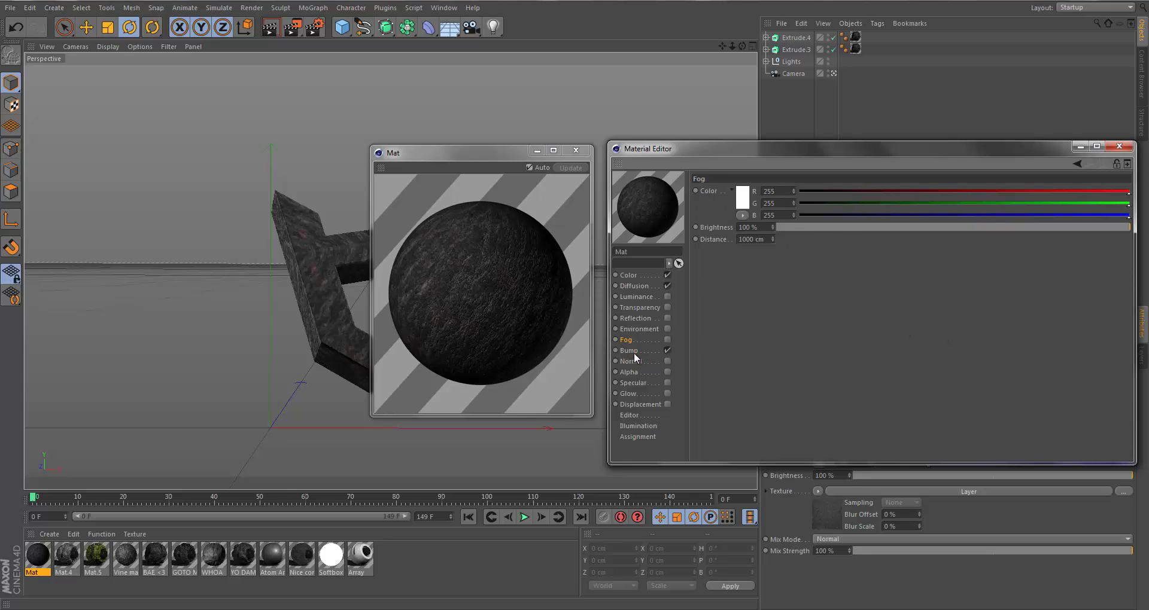
left_click(621, 351)
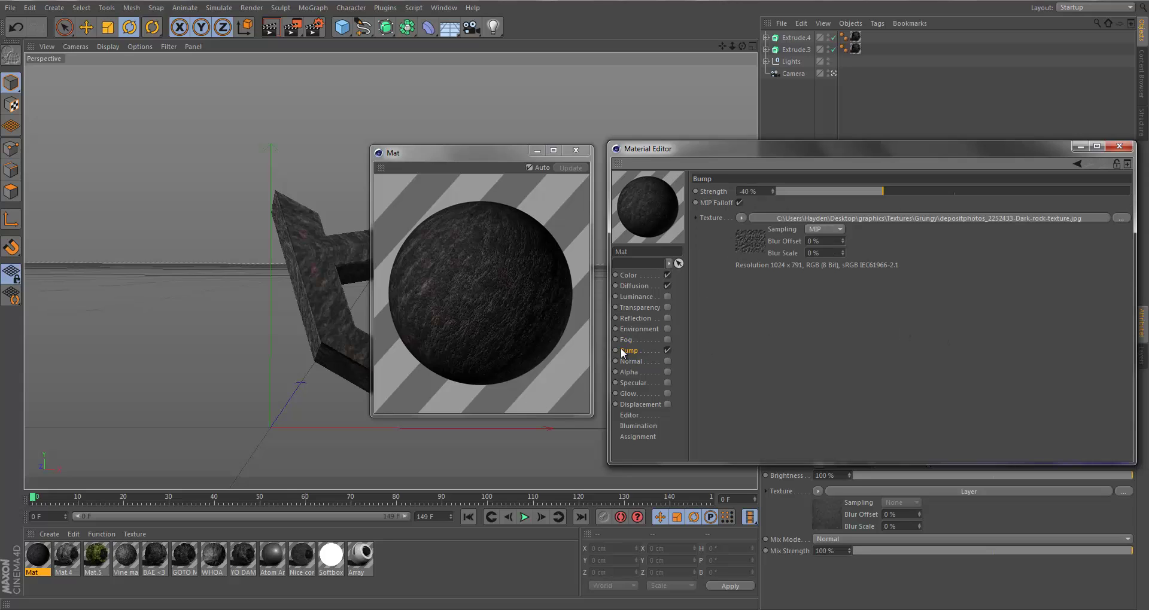
Replace the Bump channel's texture with a Noise shader and open the shader's settings
left_click(738, 219)
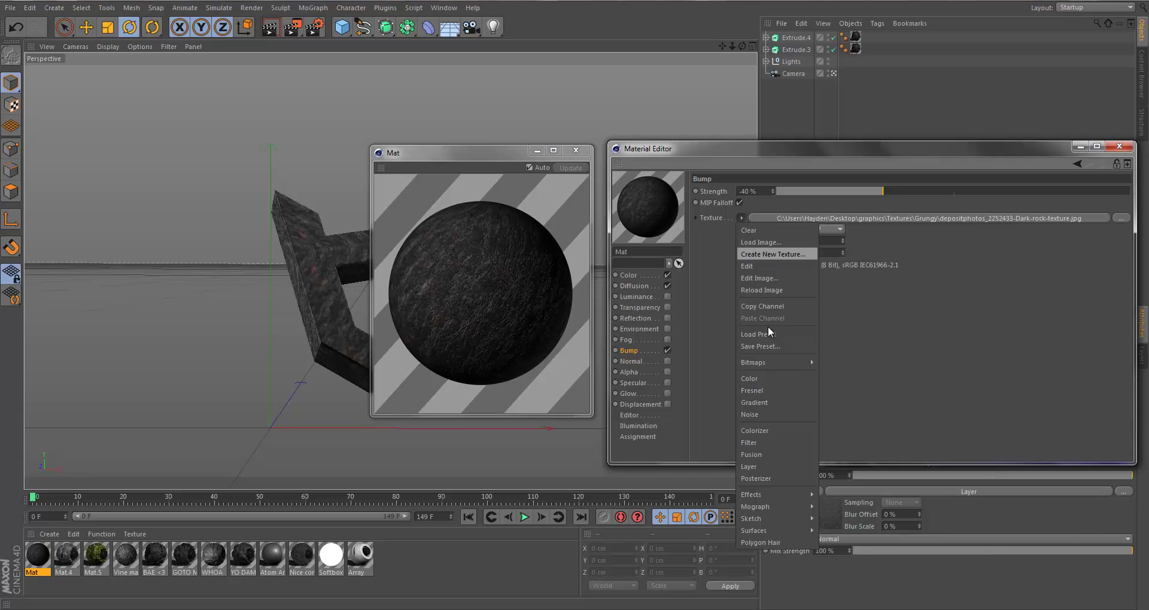
left_click(755, 414)
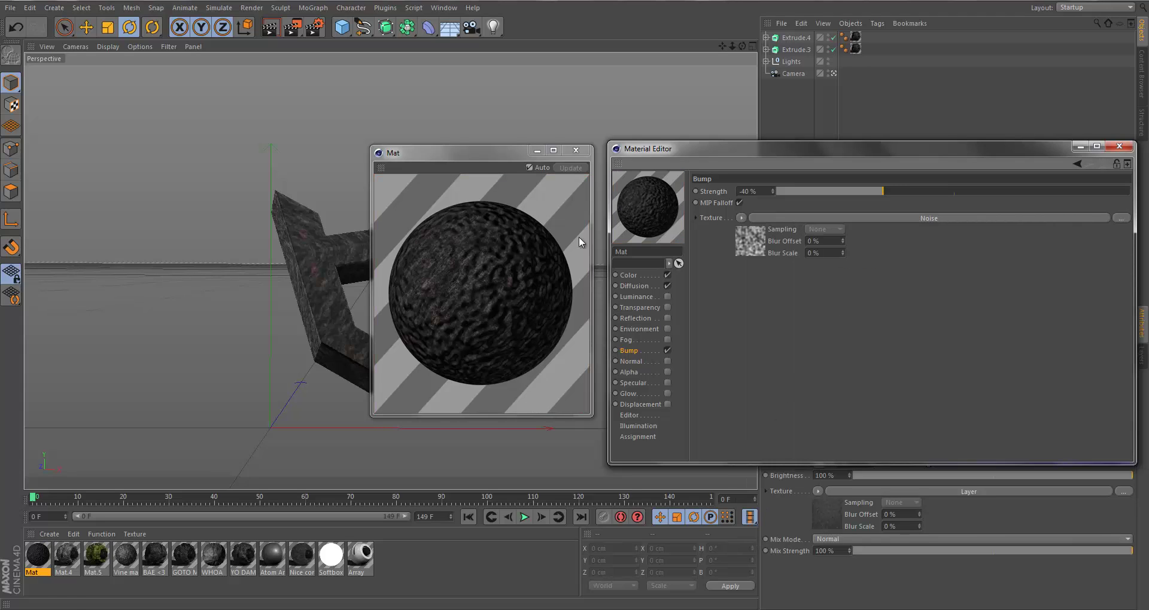
left_click(813, 218)
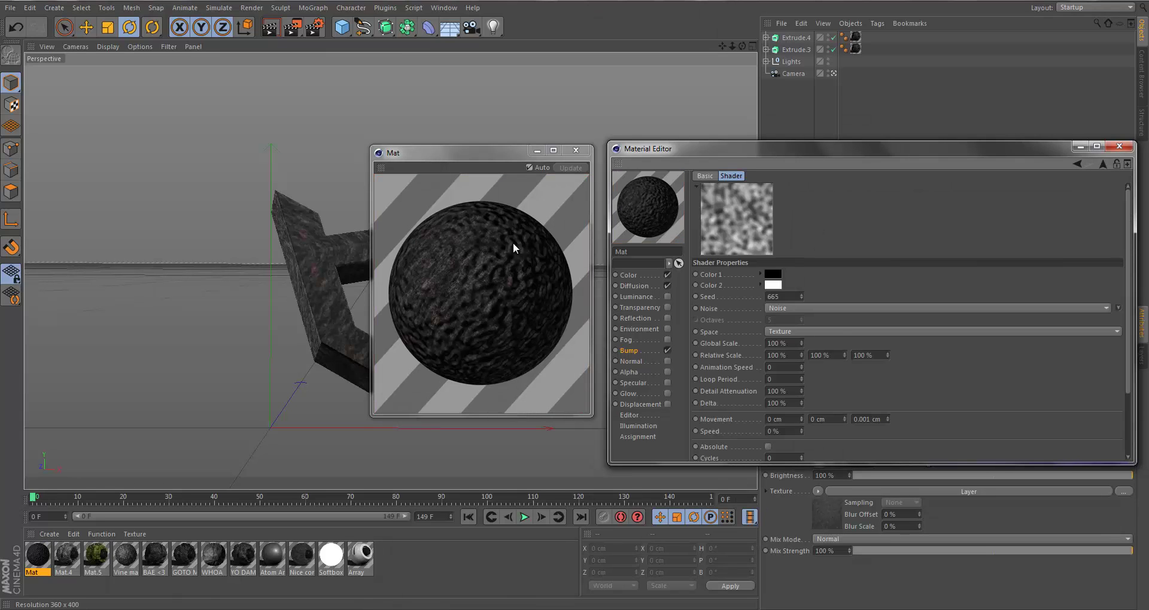
Try the Cell Noise, FBM and Cranal noise types on the Bump channel's Noise shader
left_click(780, 308)
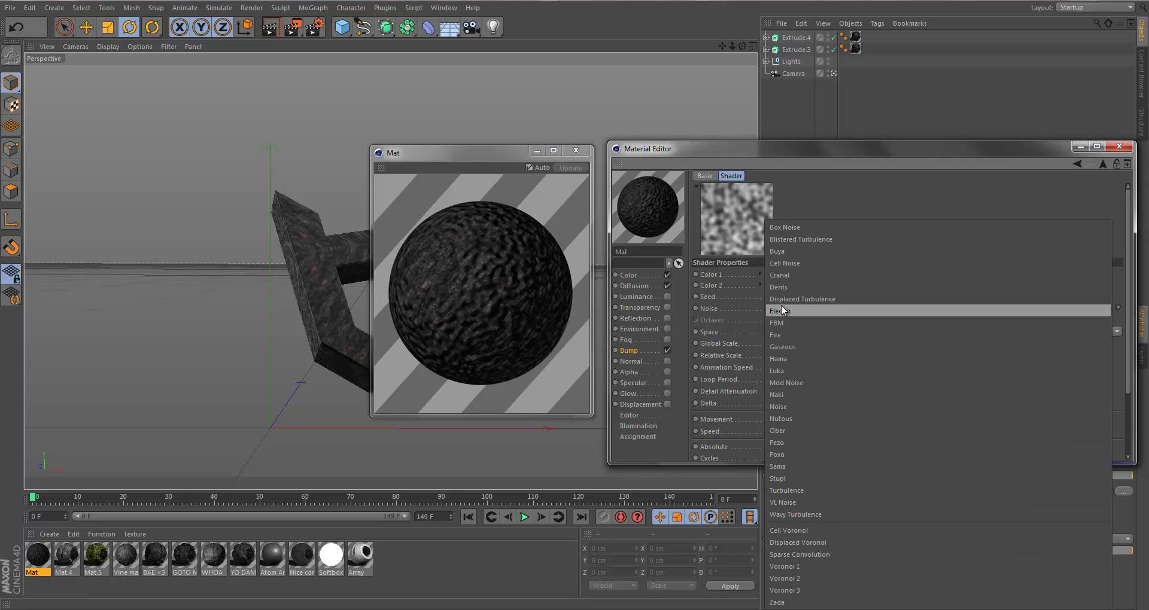
left_click(813, 261)
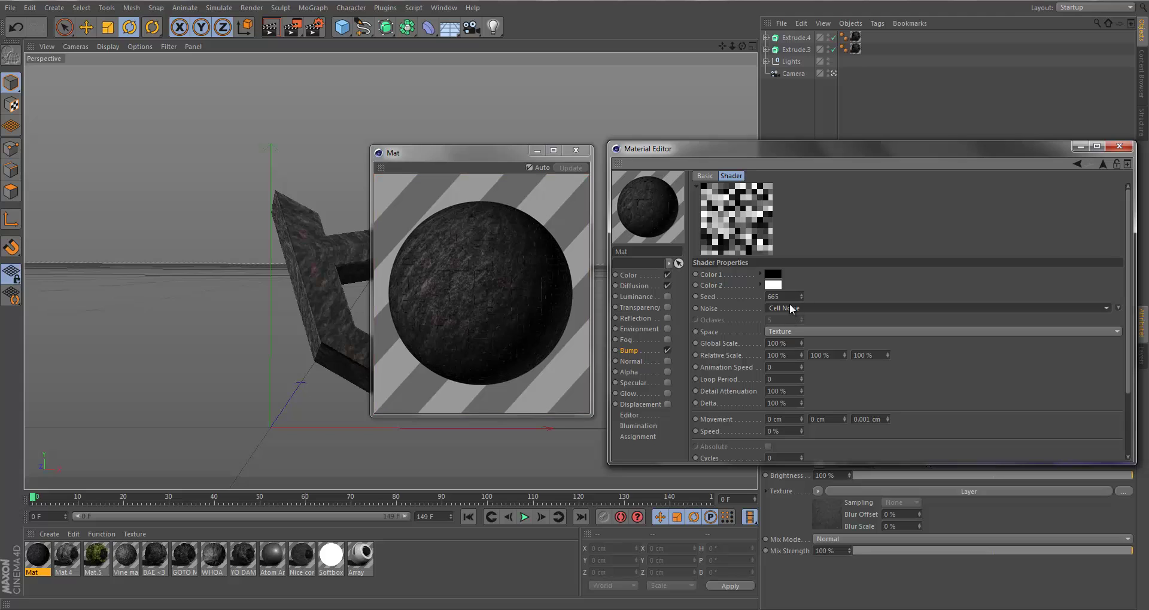
left_click(790, 308)
left_click(788, 322)
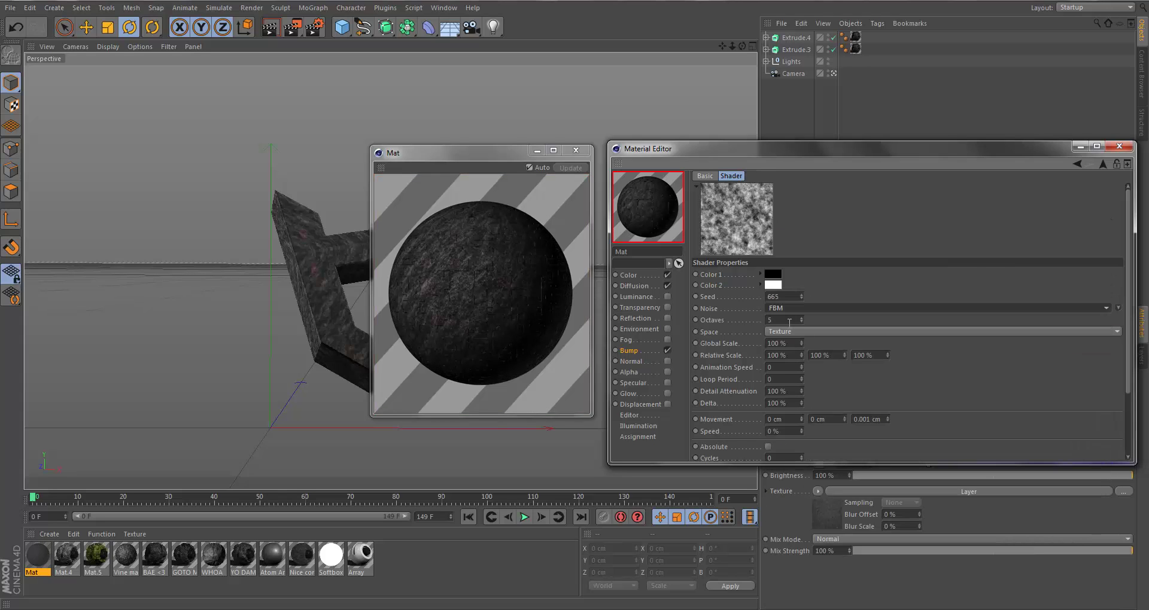
left_click(787, 307)
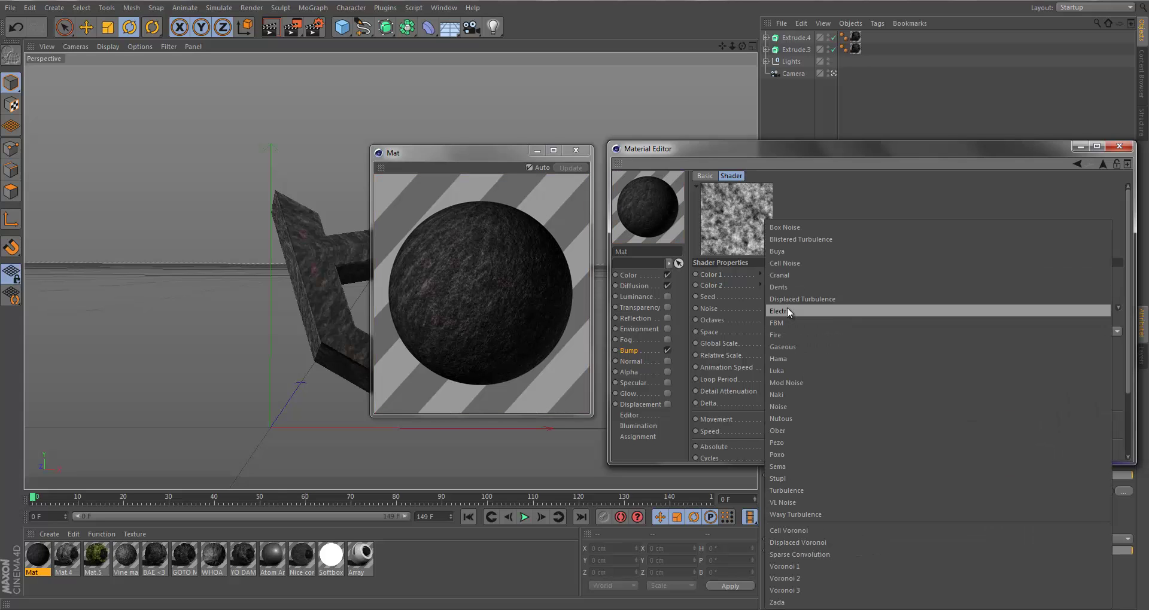
left_click(787, 276)
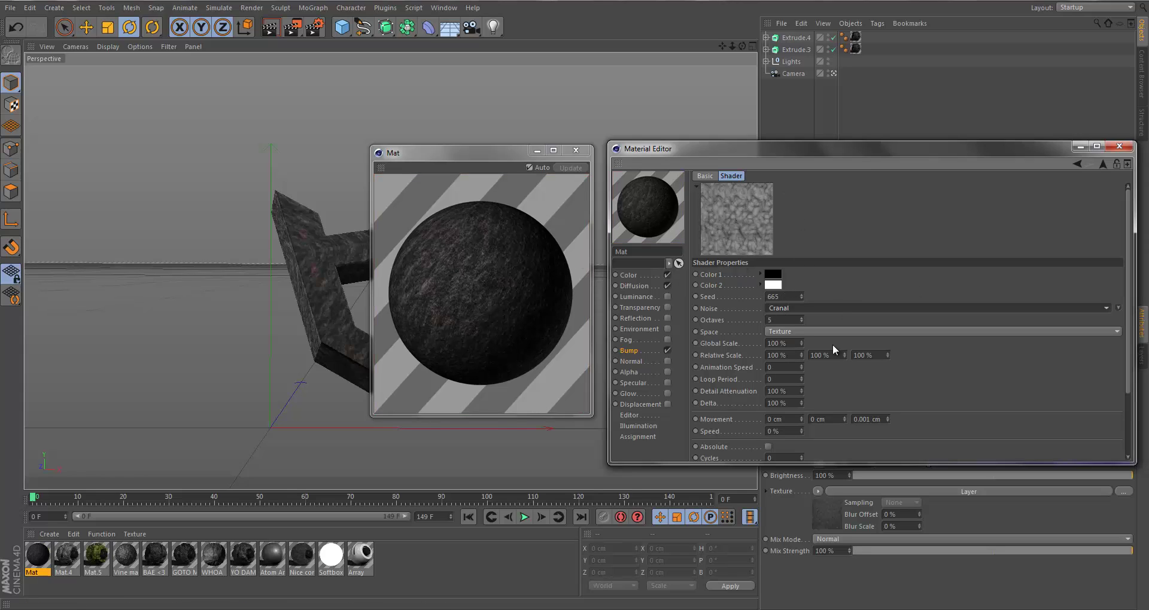
Set the first two Relative Scale values of the Cranal noise to 500% each
double_click(778, 354)
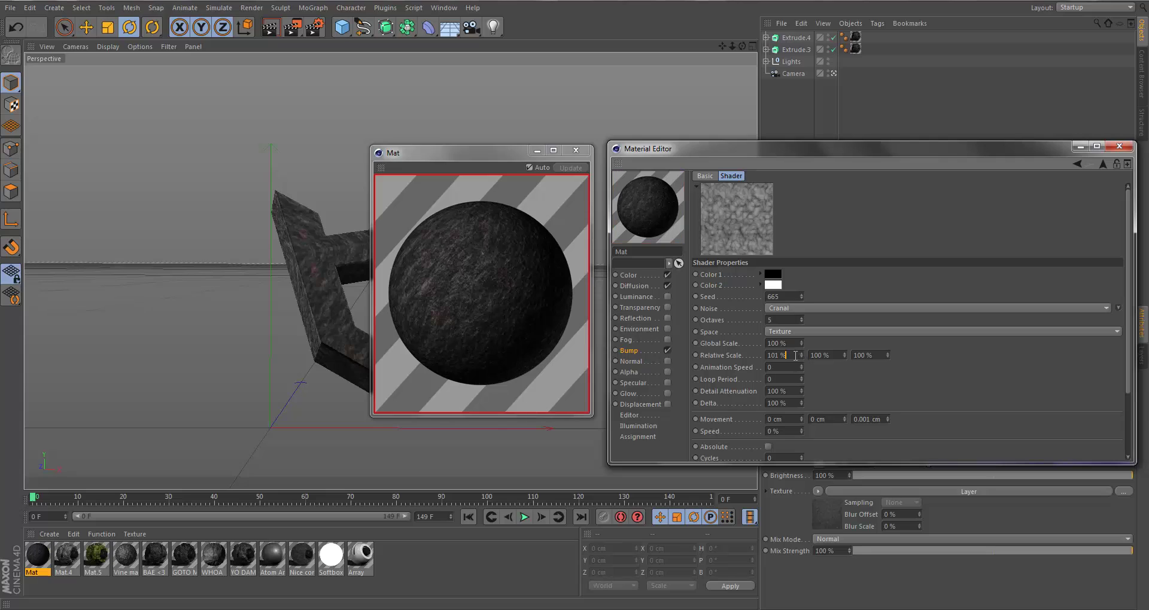
type("50")
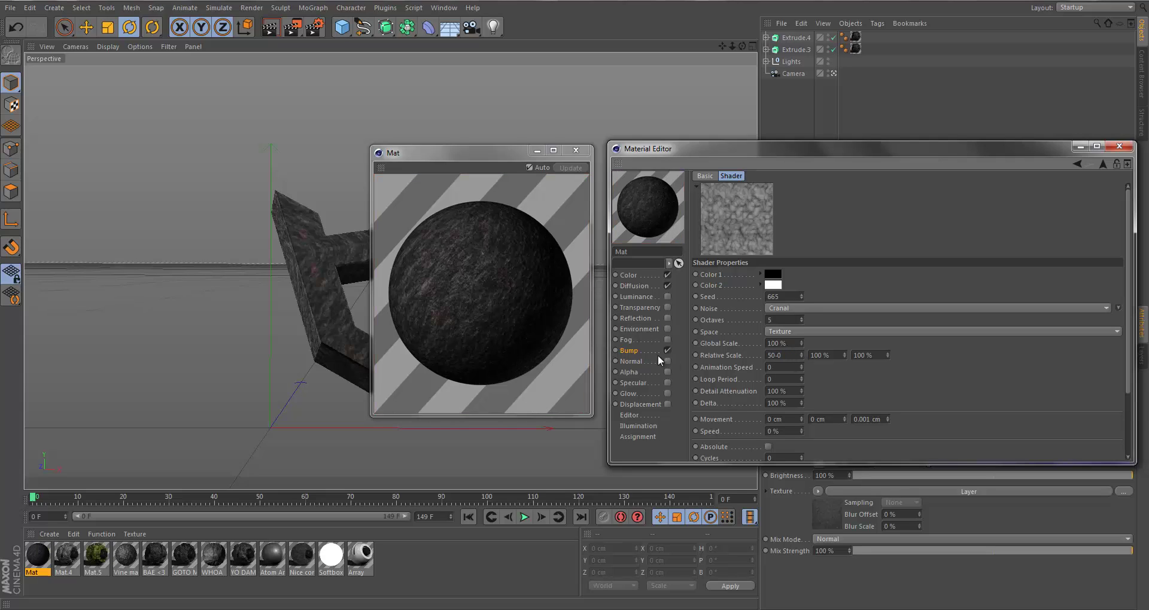
type("0")
key("Return")
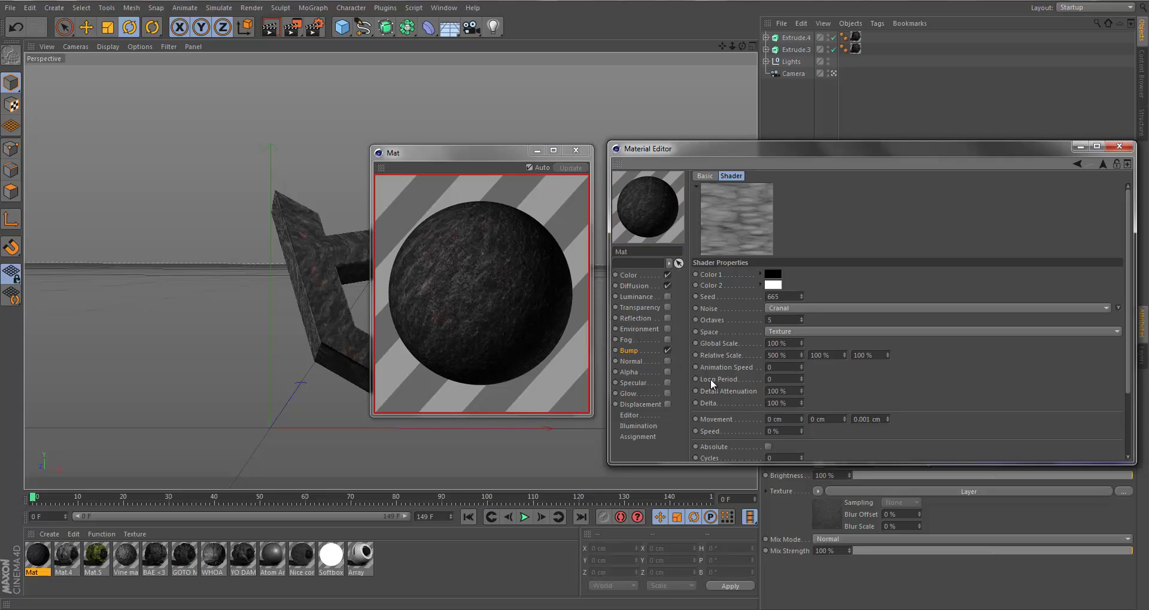
key("Tab")
type("500")
key("Return")
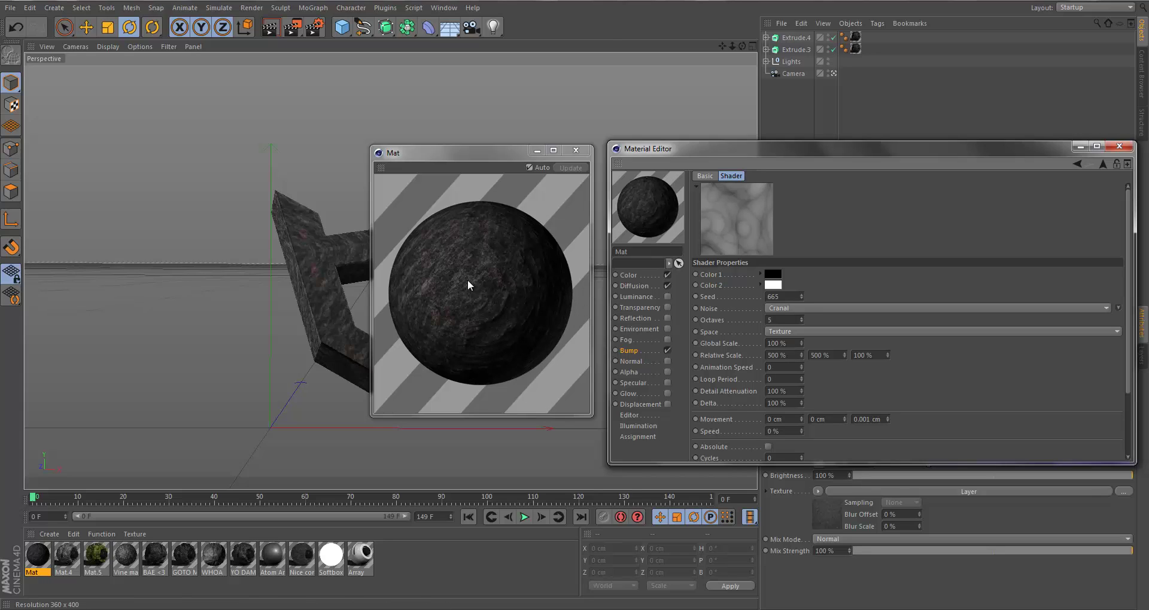
Load the depositphotos_2252433-Dark-rock-texture image back into the Bump channel without copying it to the project
left_click(643, 351)
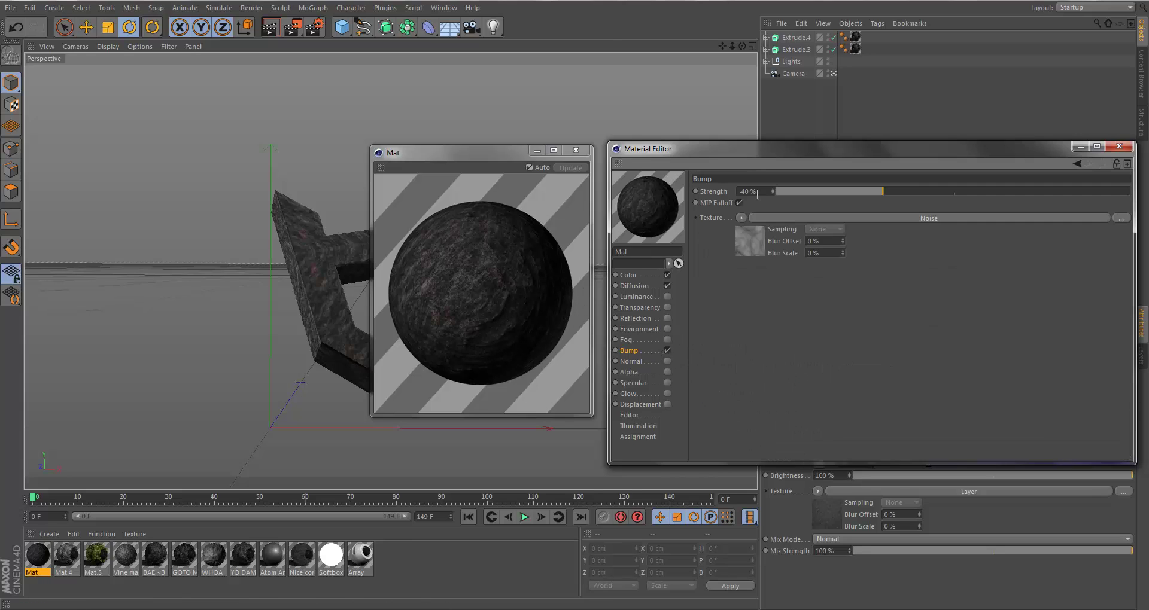
left_click(1120, 217)
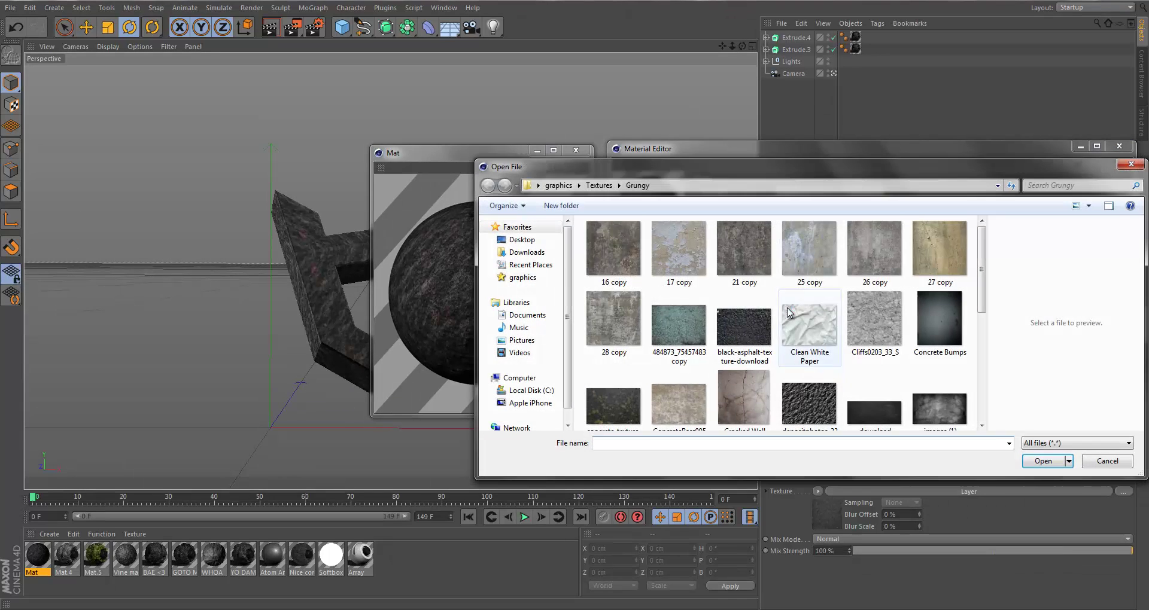
left_click(813, 398)
double_click(812, 386)
left_click(648, 350)
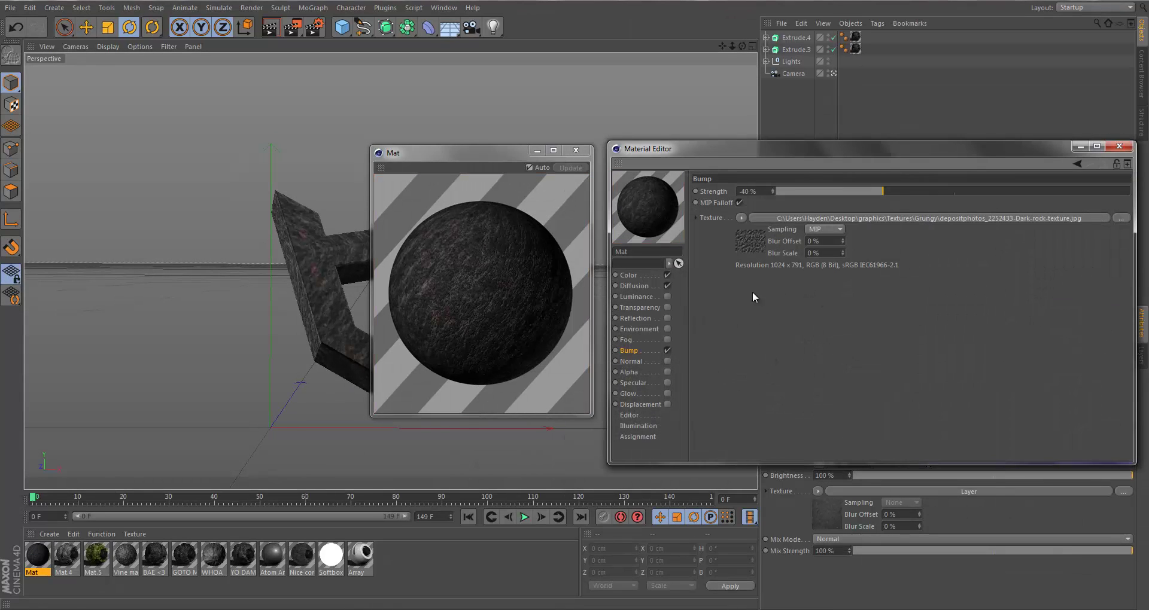
Enable the Displacement channel and load the UXTNiue image as its texture without copying it to the project
left_click(645, 404)
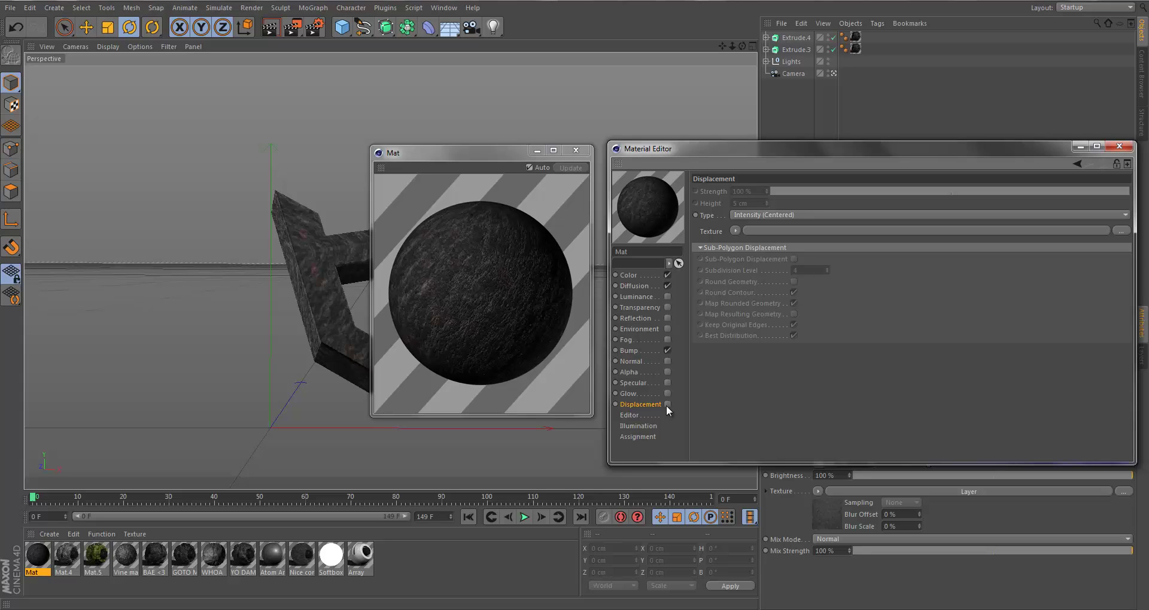
left_click(667, 404)
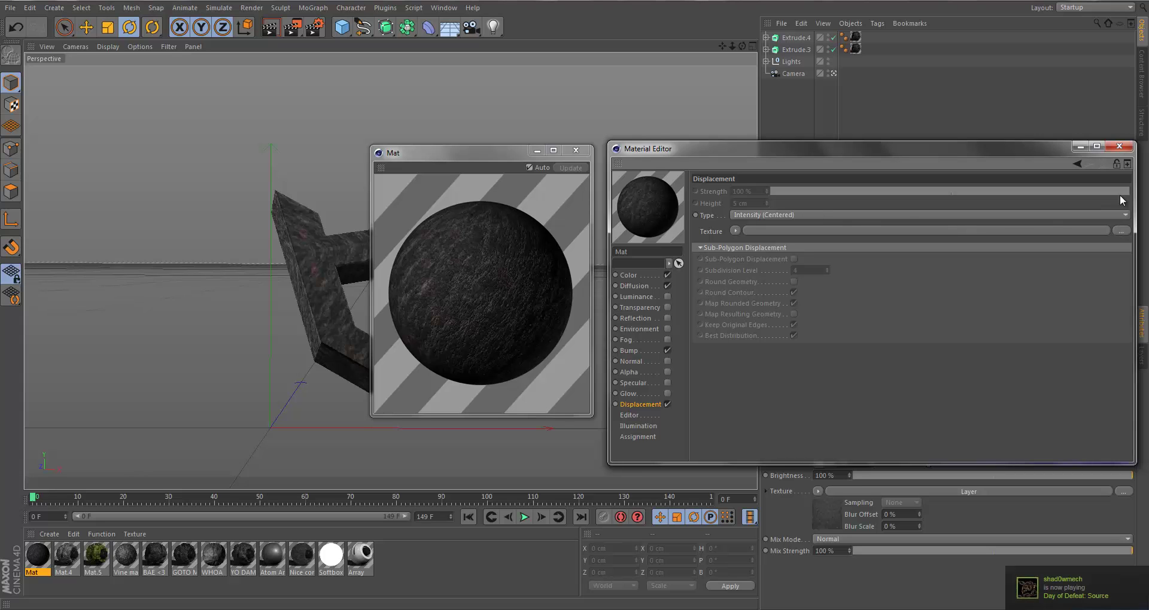
left_click(1120, 231)
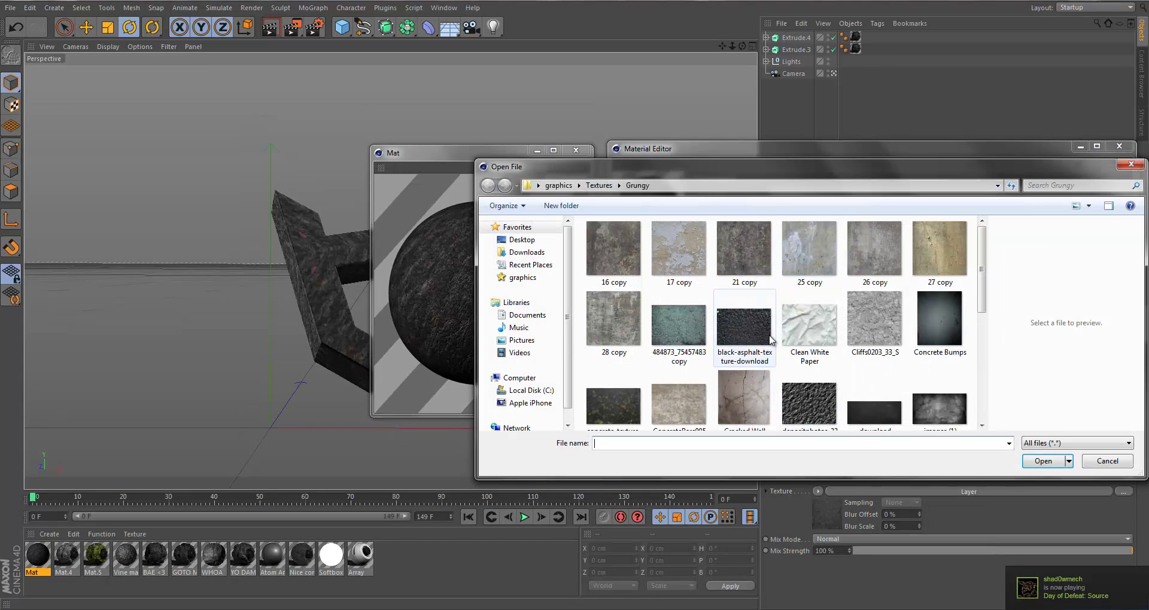
left_click(743, 326)
scroll(931, 346, "down", 2)
scroll(931, 346, "down", 2)
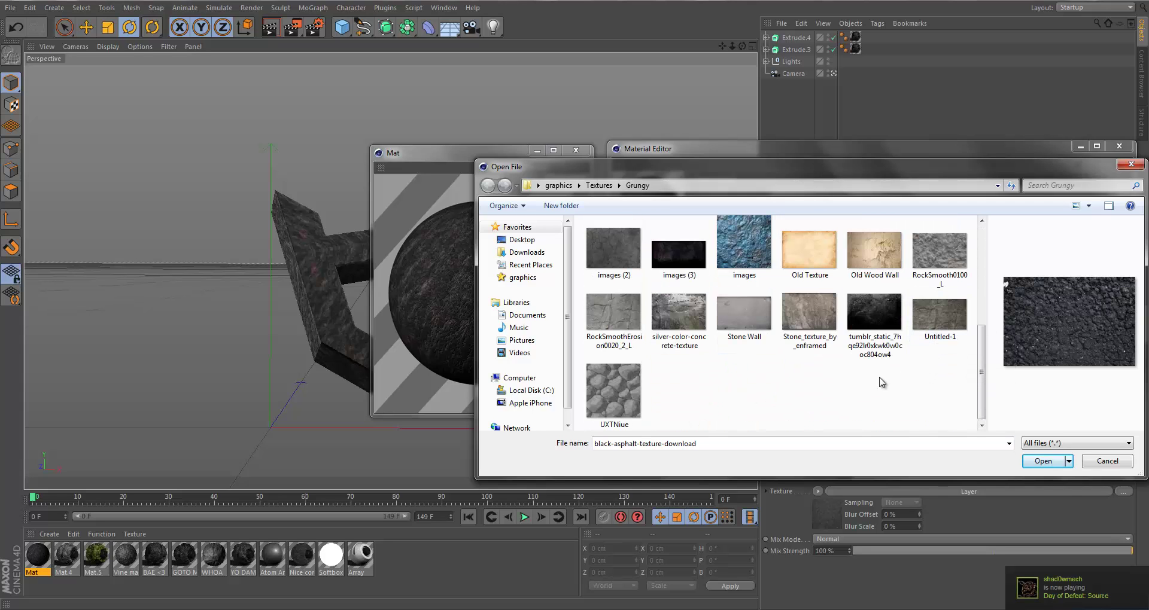
double_click(879, 382)
left_click(660, 347)
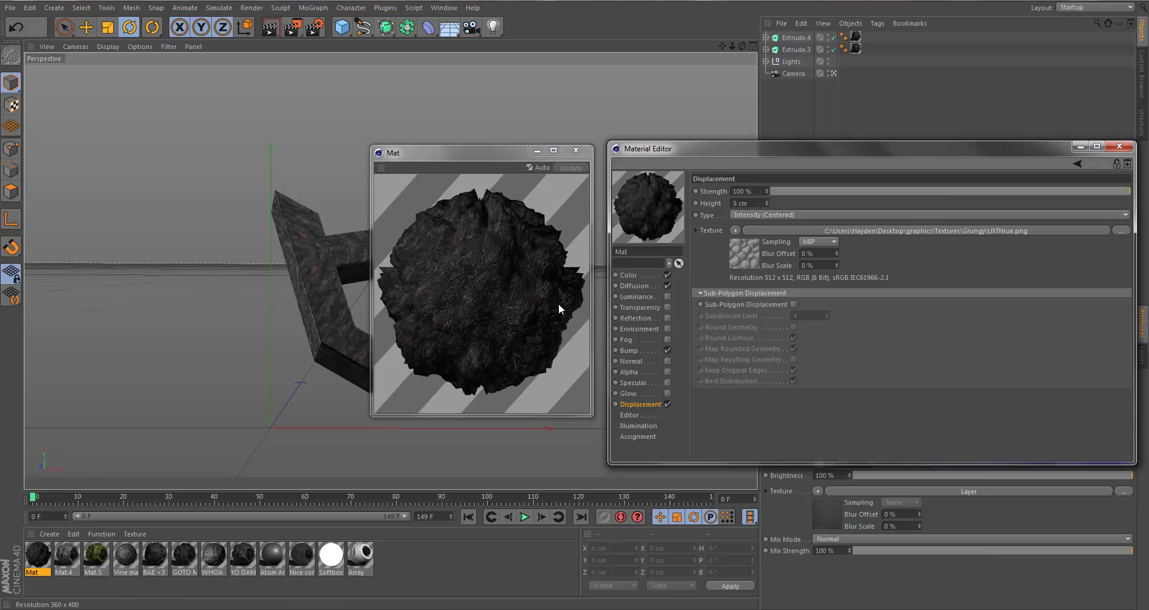
Keep the Displacement channel's Strength at 100% and set its Height to 6 cm
left_click(641, 351)
left_click(642, 405)
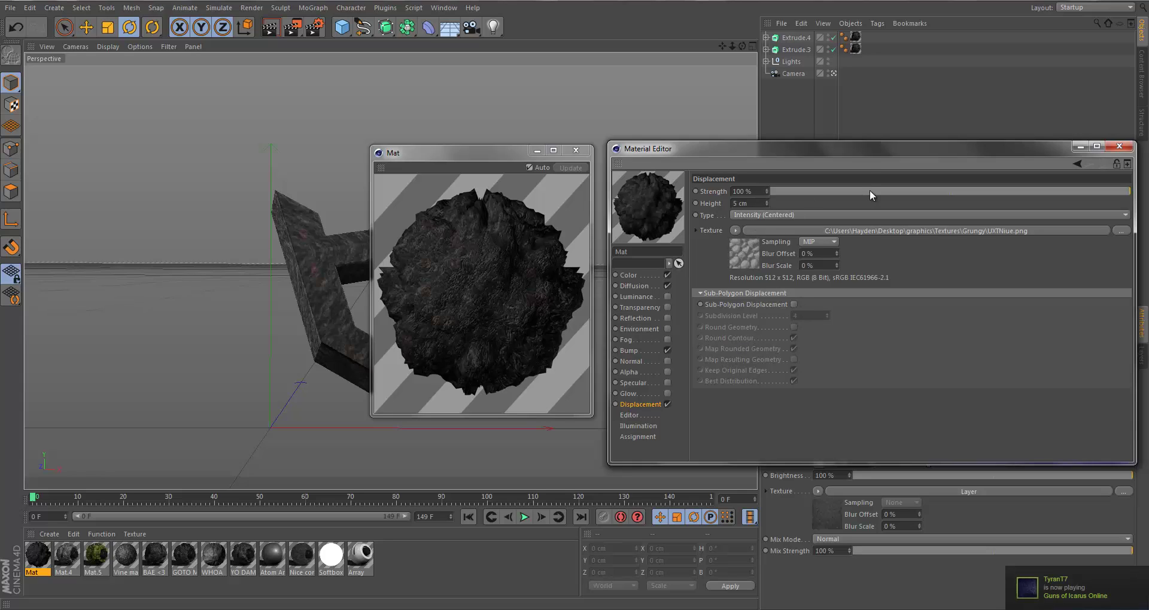
left_click_drag(870, 189, 1130, 191)
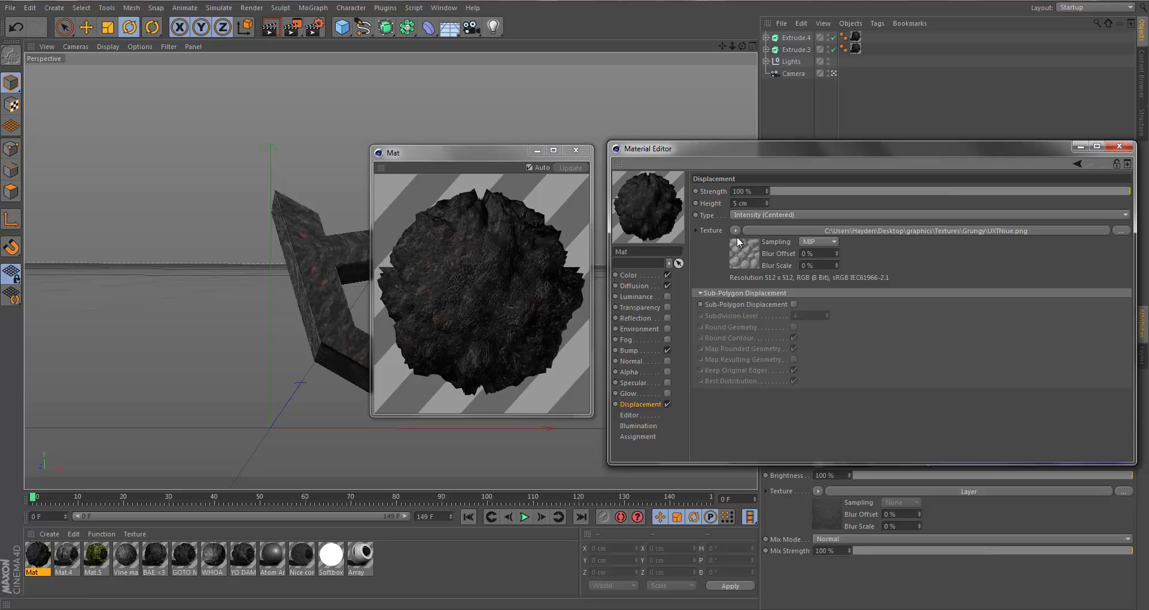
left_click(753, 202)
left_click(820, 207)
left_click(757, 203)
left_click(910, 264)
double_click(756, 205)
type("6")
left_click(916, 263)
Enable Sub-Polygon Displacement in the Displacement channel and open its Subdivision Level value for editing
left_click(794, 304)
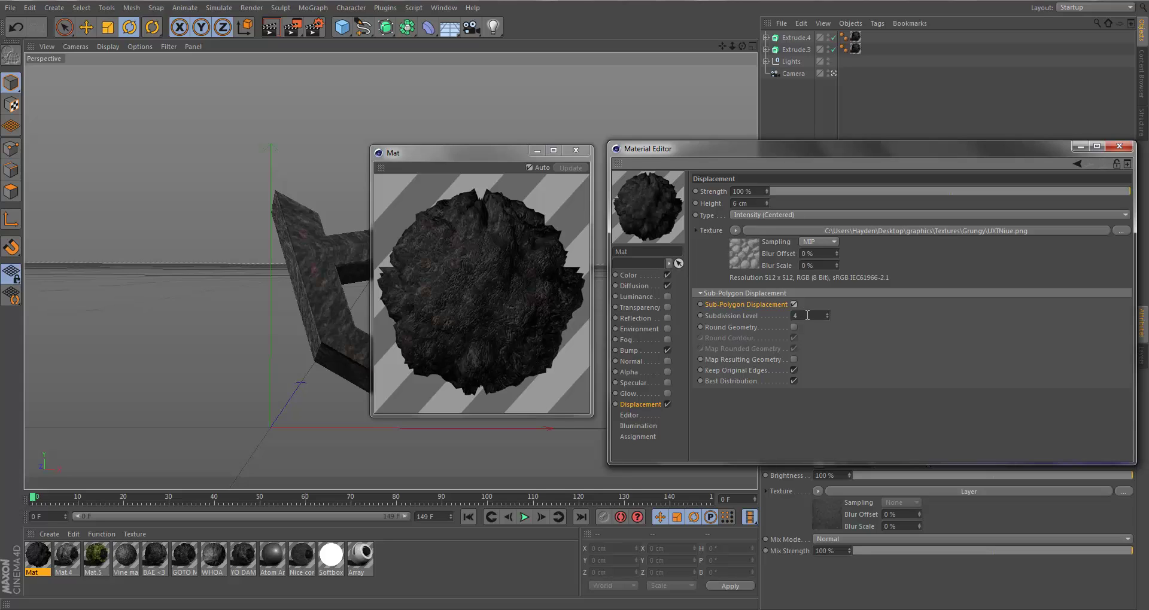
double_click(807, 315)
left_click(800, 315)
double_click(818, 312)
double_click(807, 316)
Review the material's Bump, Color, Diffusion, Environment, Reflection, Fog and Alpha channel settings
left_click(639, 350)
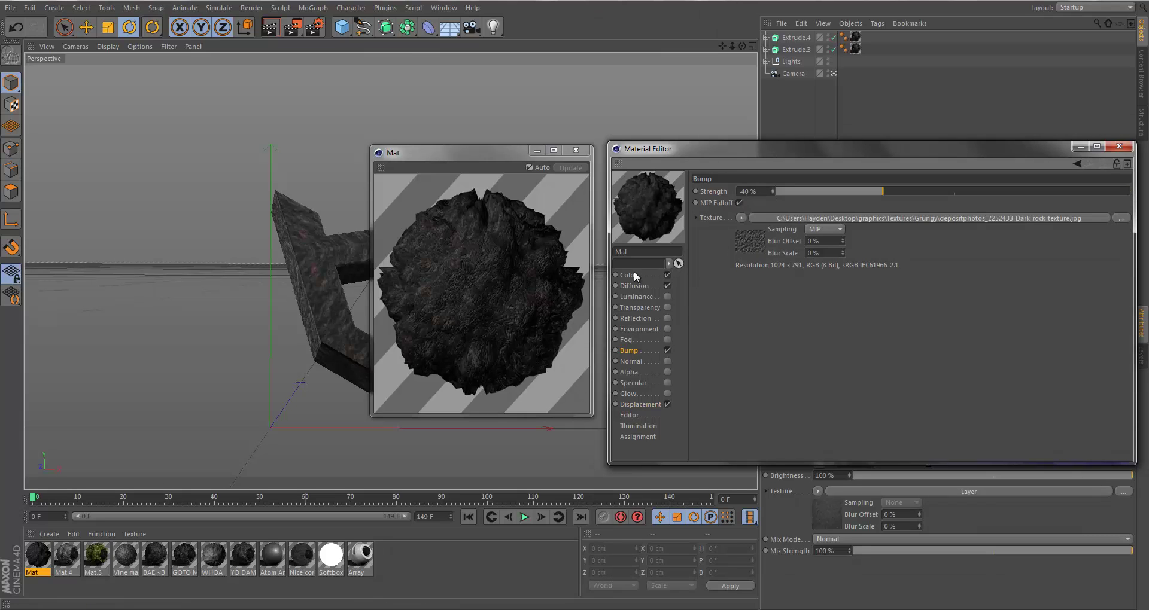
left_click(634, 275)
left_click(634, 286)
left_click(630, 329)
left_click(628, 319)
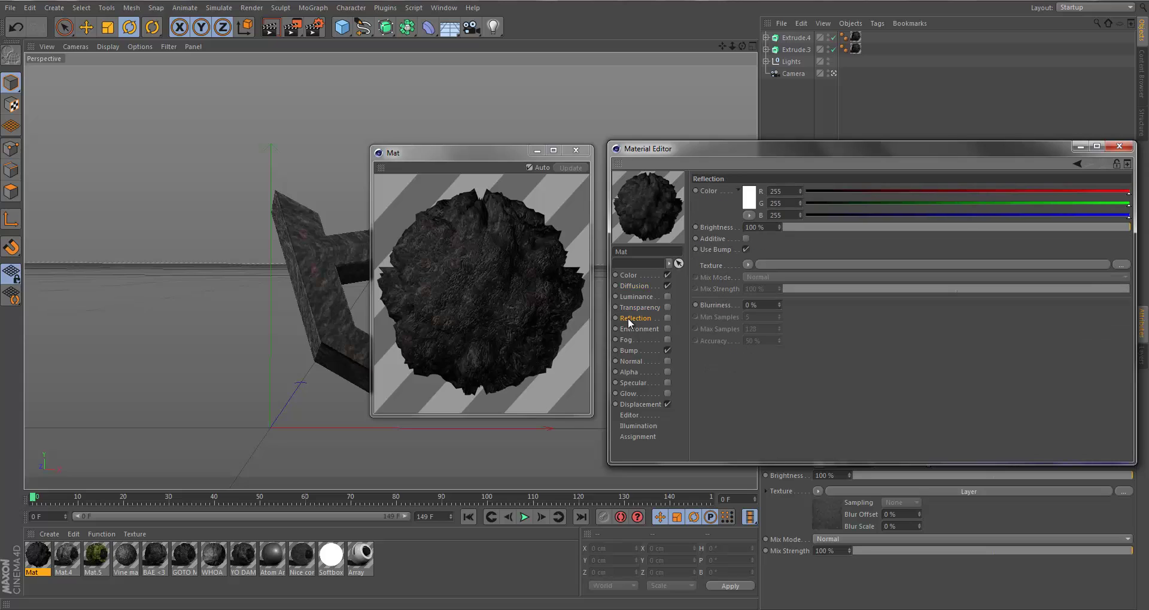
left_click(638, 329)
left_click(626, 339)
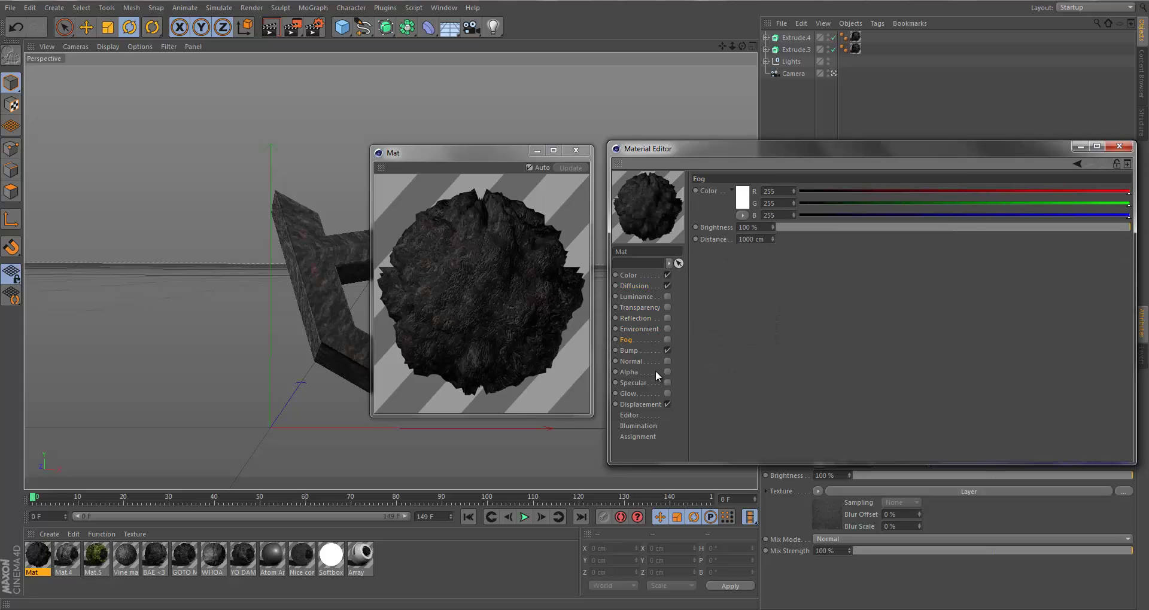
left_click(630, 372)
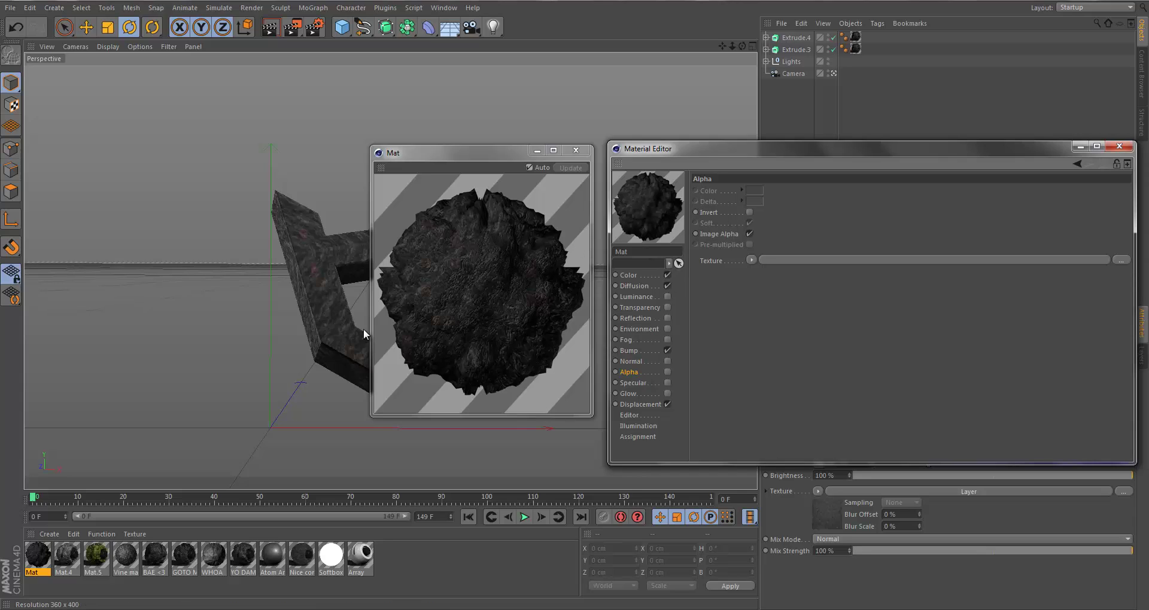
Change the enlarged material preview's shape to Object (Soft Shadow)
right_click(479, 268)
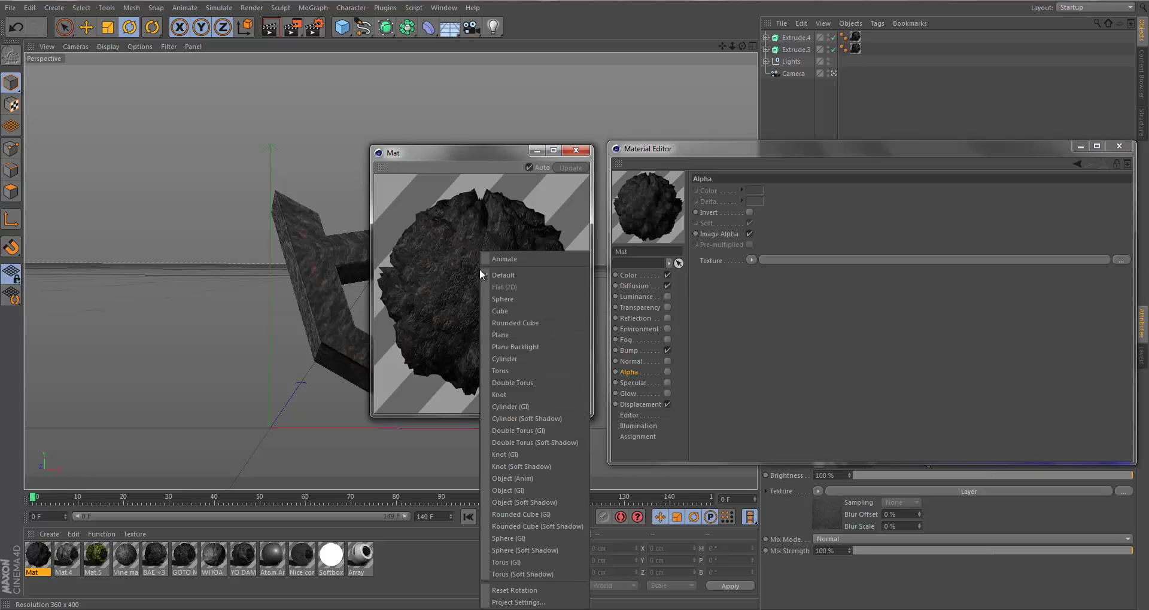
left_click(462, 196)
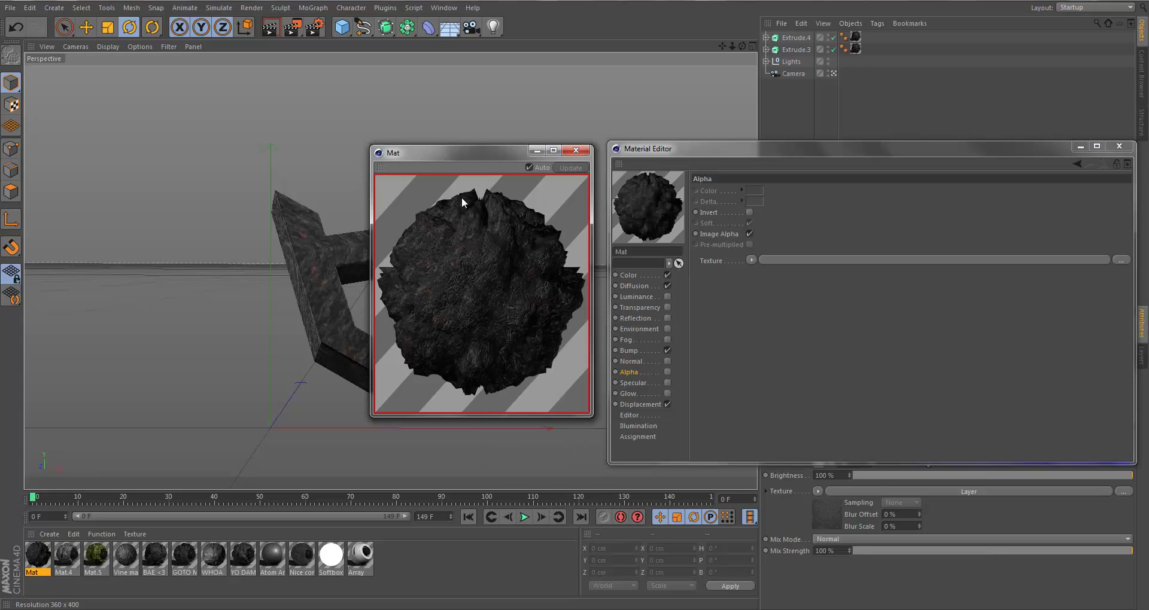
right_click(504, 247)
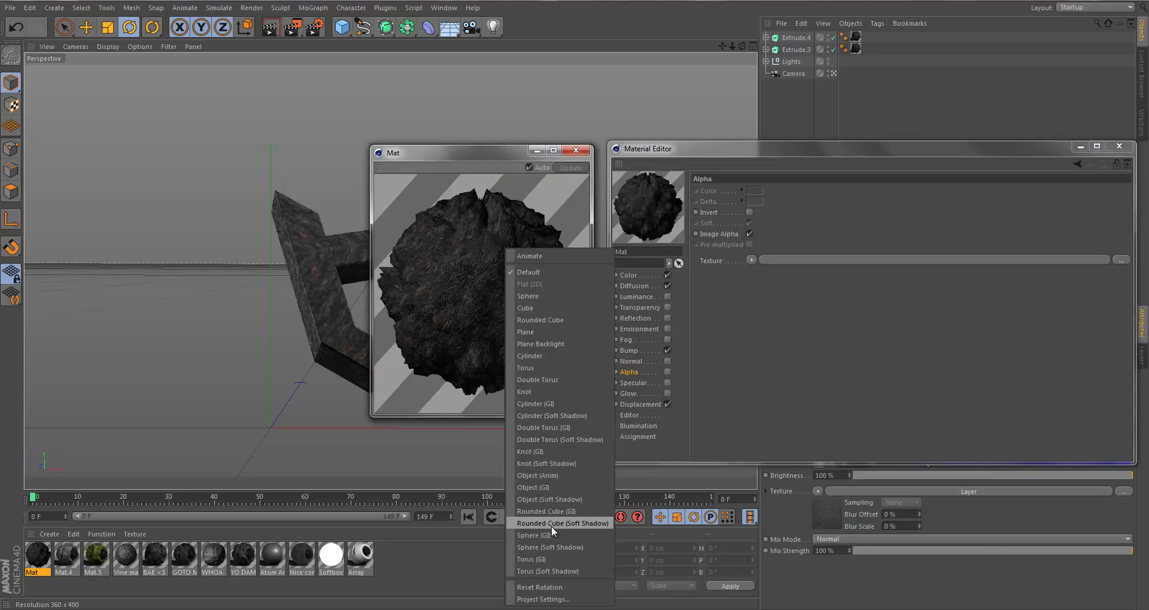
left_click(545, 499)
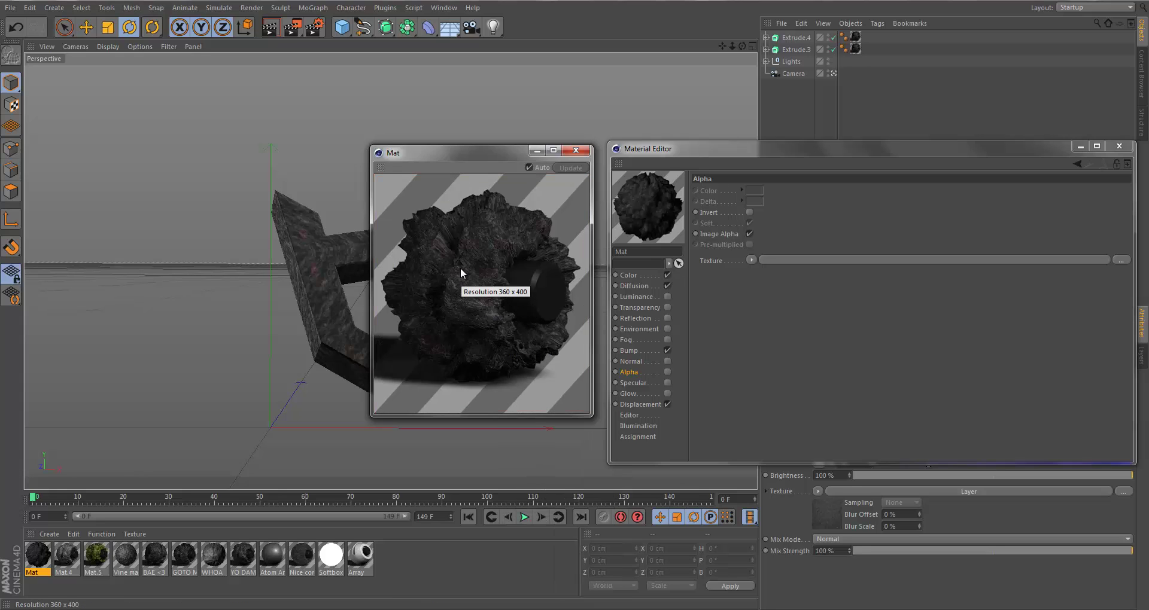
Rotate the object in the enlarged preview to examine the displaced material from other sides
left_click_drag(575, 299, 593, 304)
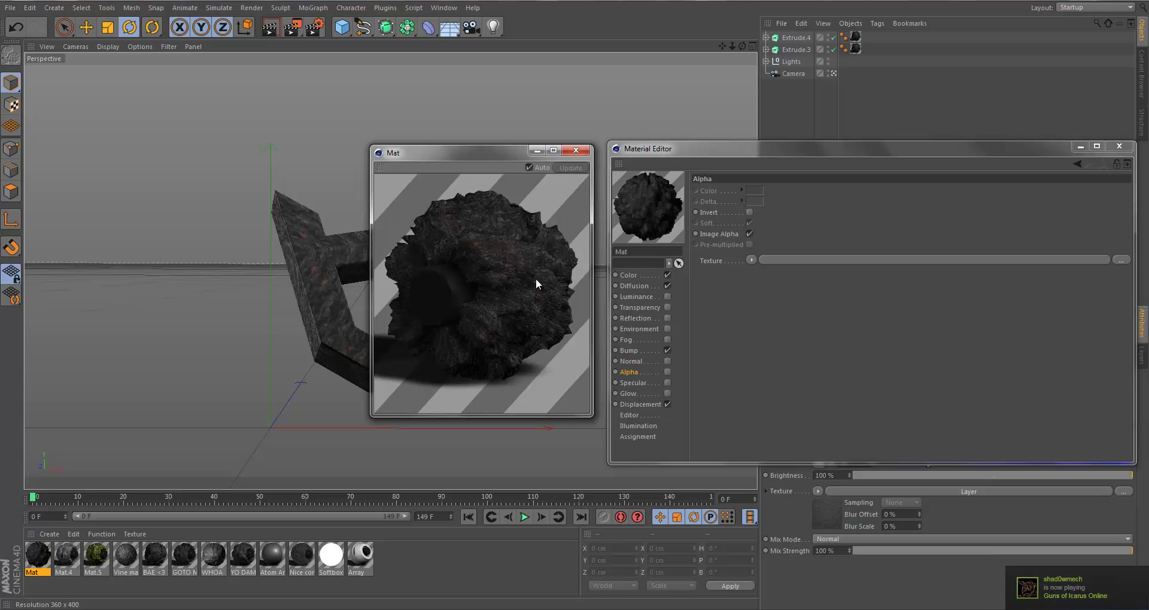
left_click_drag(536, 279, 574, 297)
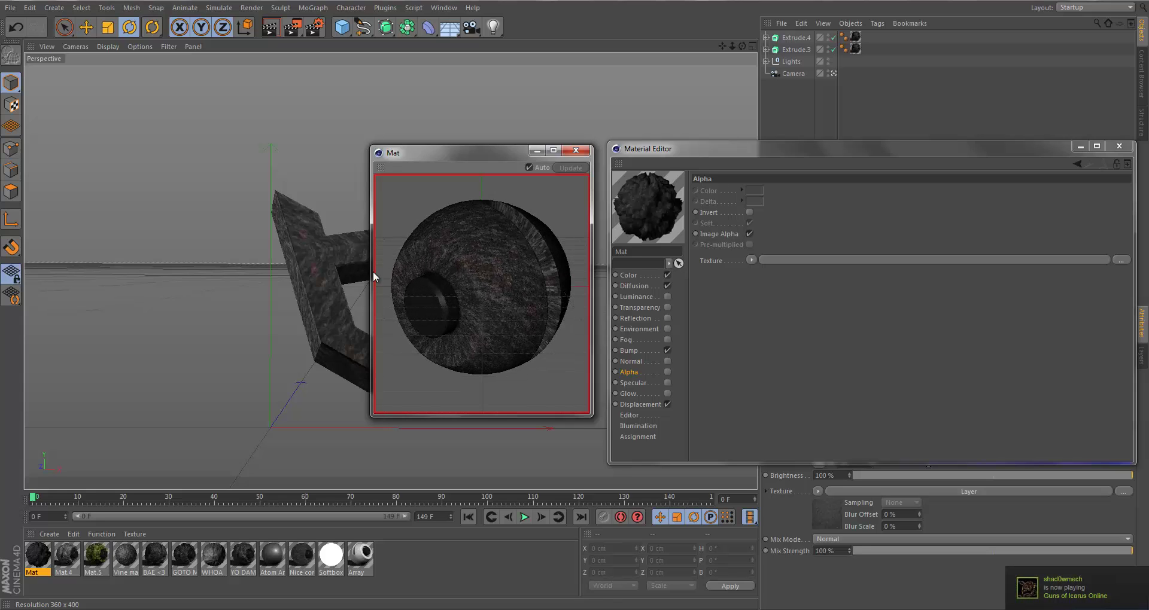
right_click(565, 299)
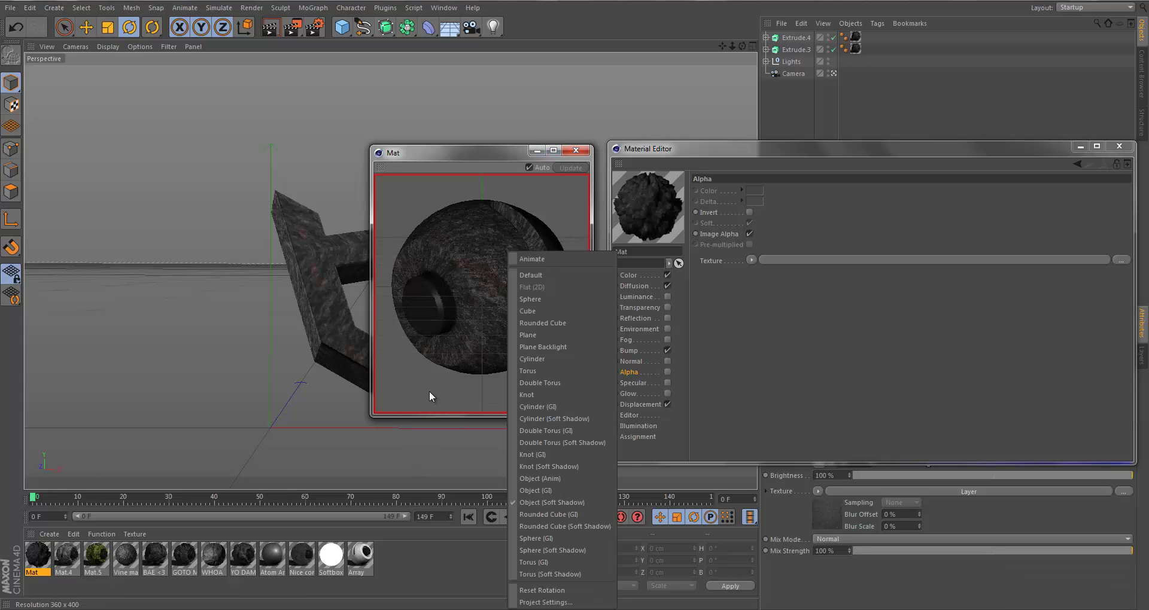
left_click(477, 277)
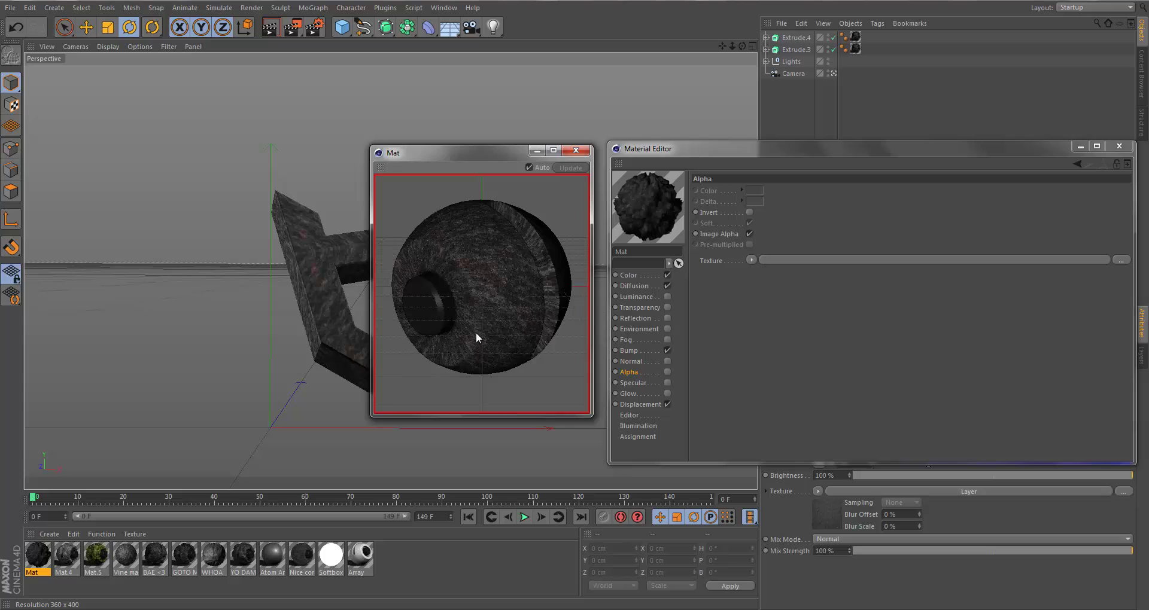
Turn the enlarged preview's object further to inspect the displaced rock surface from several angles
left_click_drag(516, 254, 576, 299)
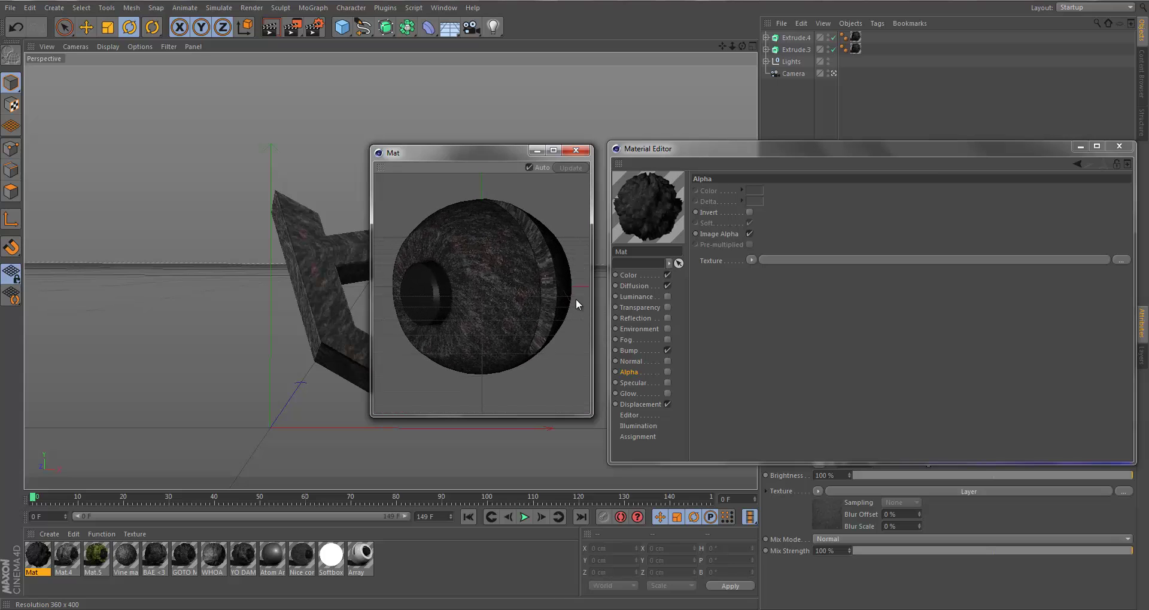
left_click(656, 199)
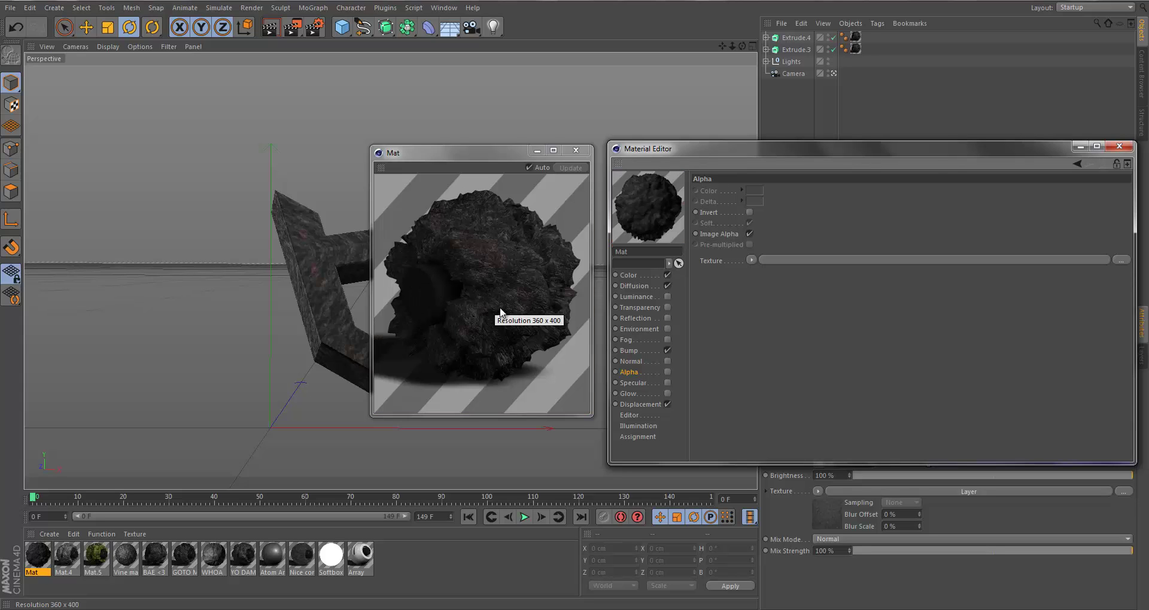
left_click_drag(563, 300, 550, 235)
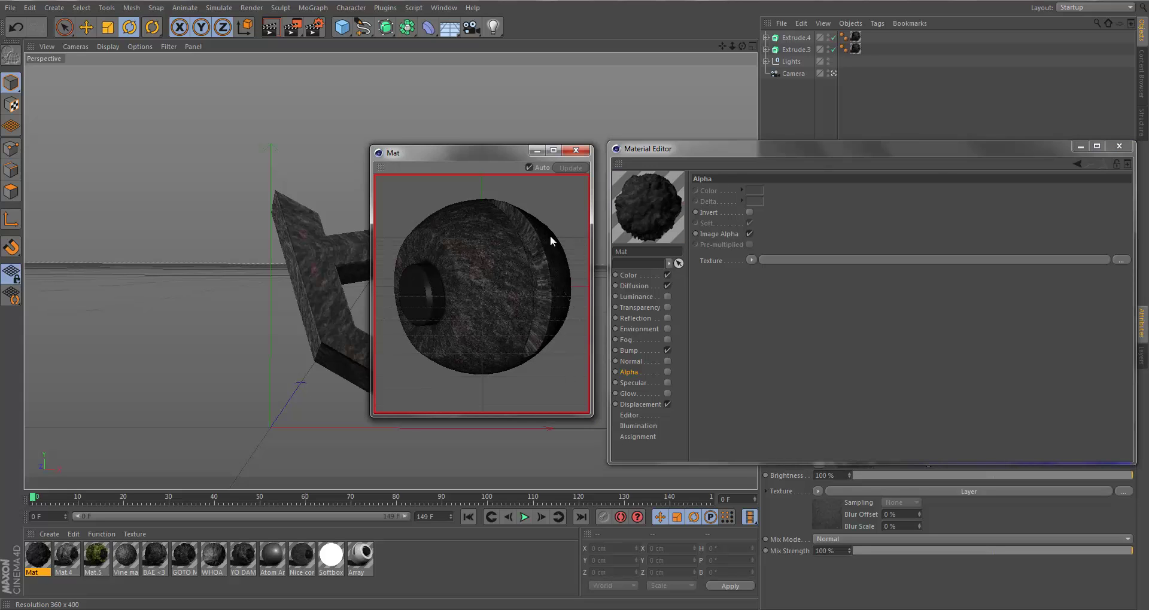
Apply the Mat material to both Extrude objects and set the projection of the new texture tags to Cubic
left_click(537, 150)
left_click(1079, 147)
mouse_move(34, 578)
left_mouse_down()
mouse_move(811, 74)
mouse_move(800, 48)
mouse_move(856, 36)
mouse_move(867, 49)
left_mouse_up()
left_click(862, 390)
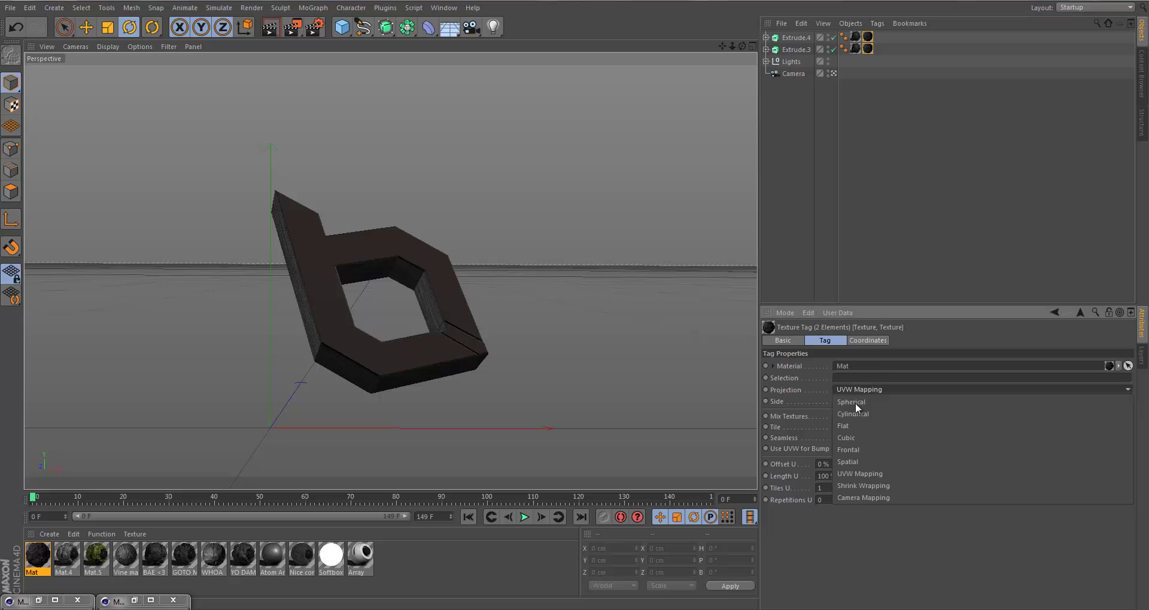
left_click(835, 379)
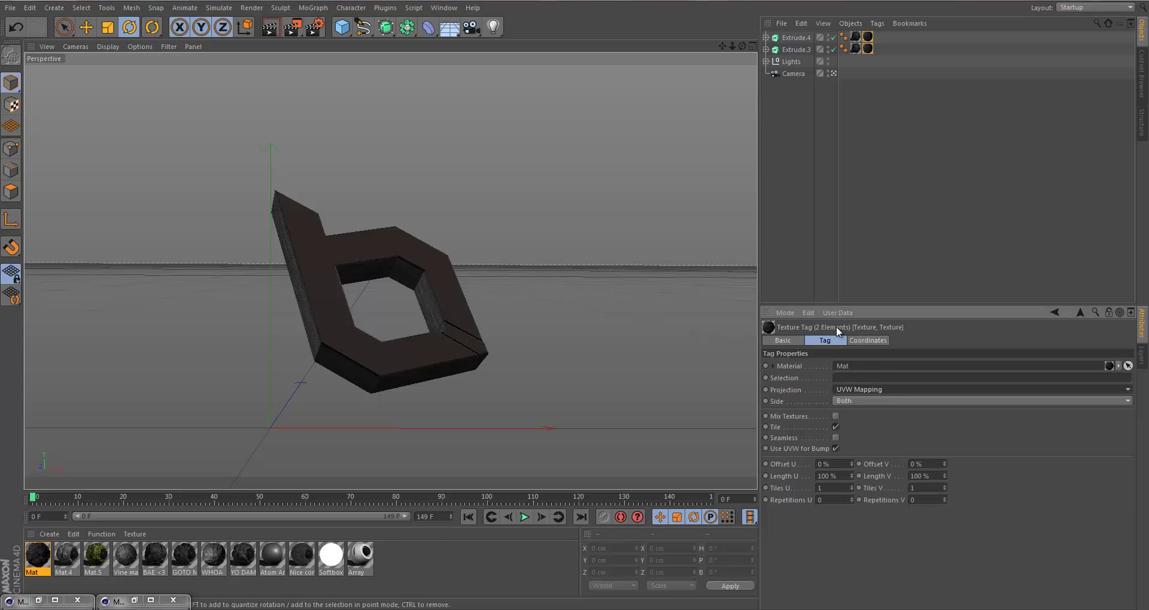
left_click(852, 386)
left_click(856, 438)
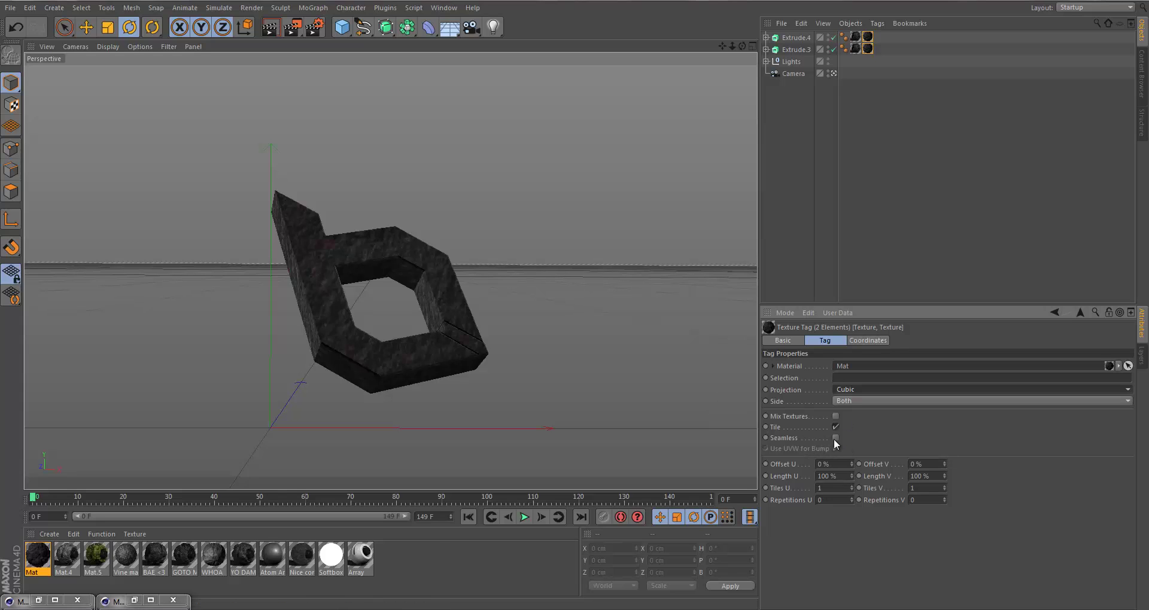
left_click(613, 387)
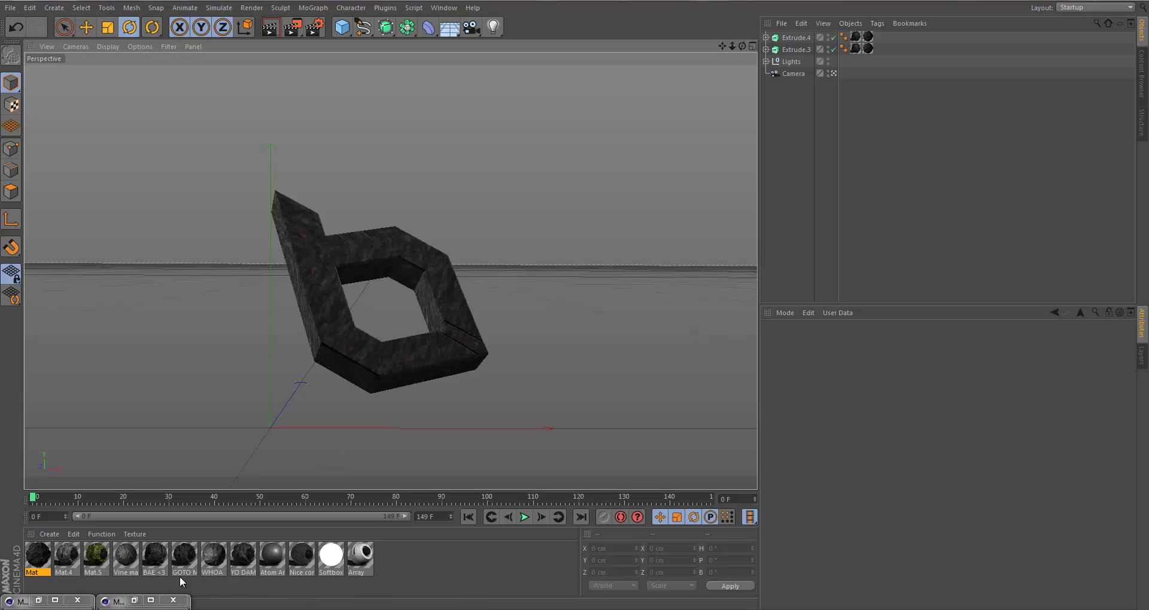
left_click(185, 562)
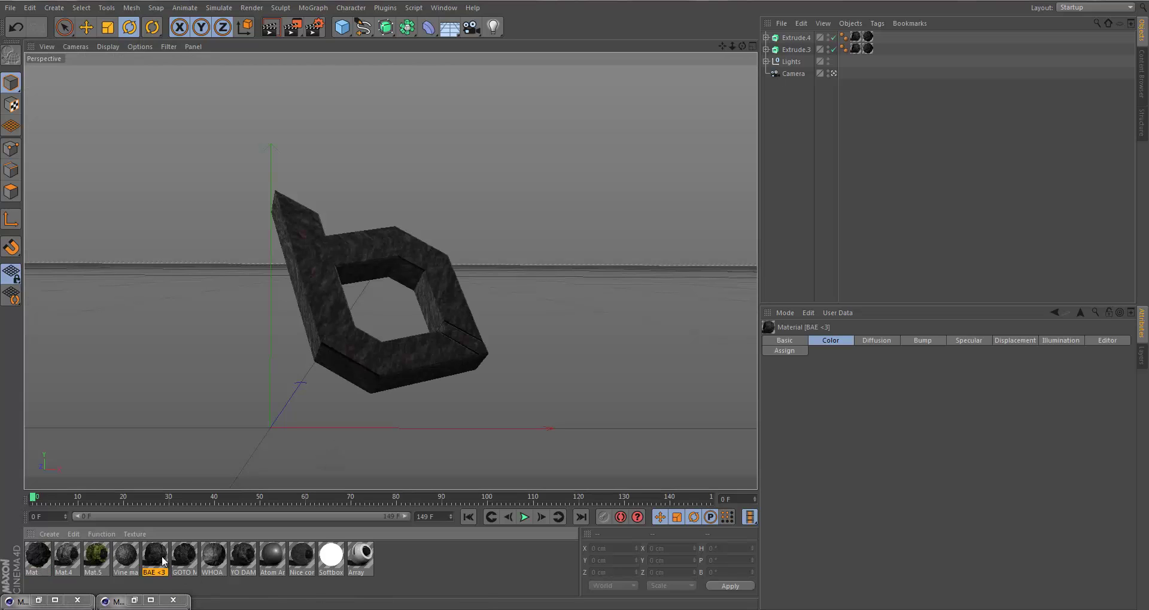
double_click(252, 586)
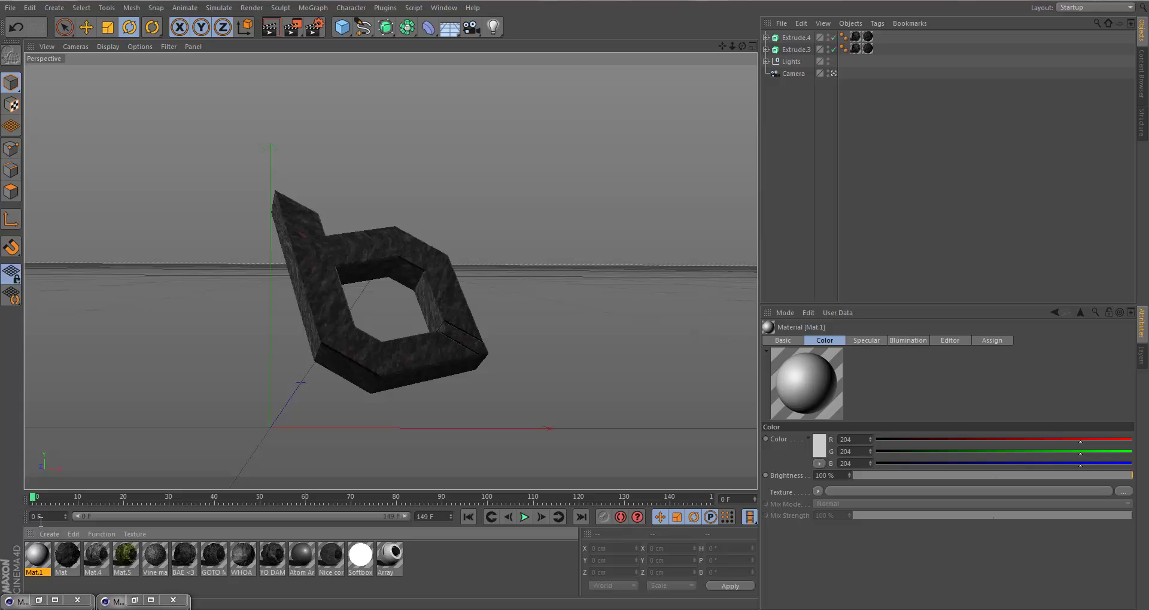
left_click(37, 563)
key("Delete")
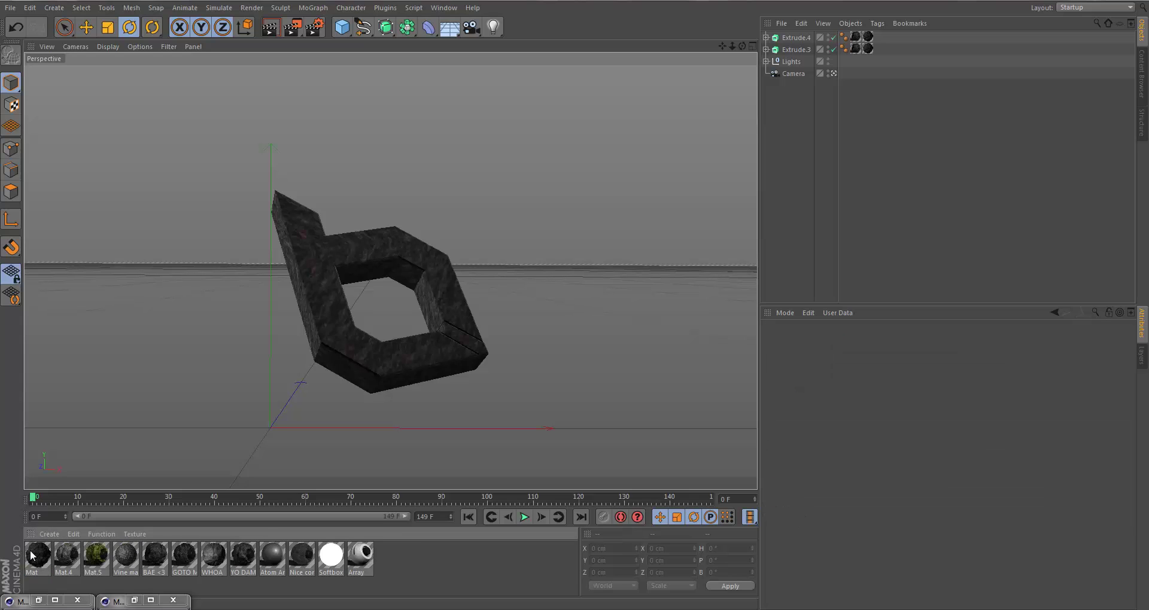
Open the WHOA, YO DAMN and GOTO MAT materials one after another to look at their setups, closing the editor each time
double_click(213, 556)
left_click(1119, 145)
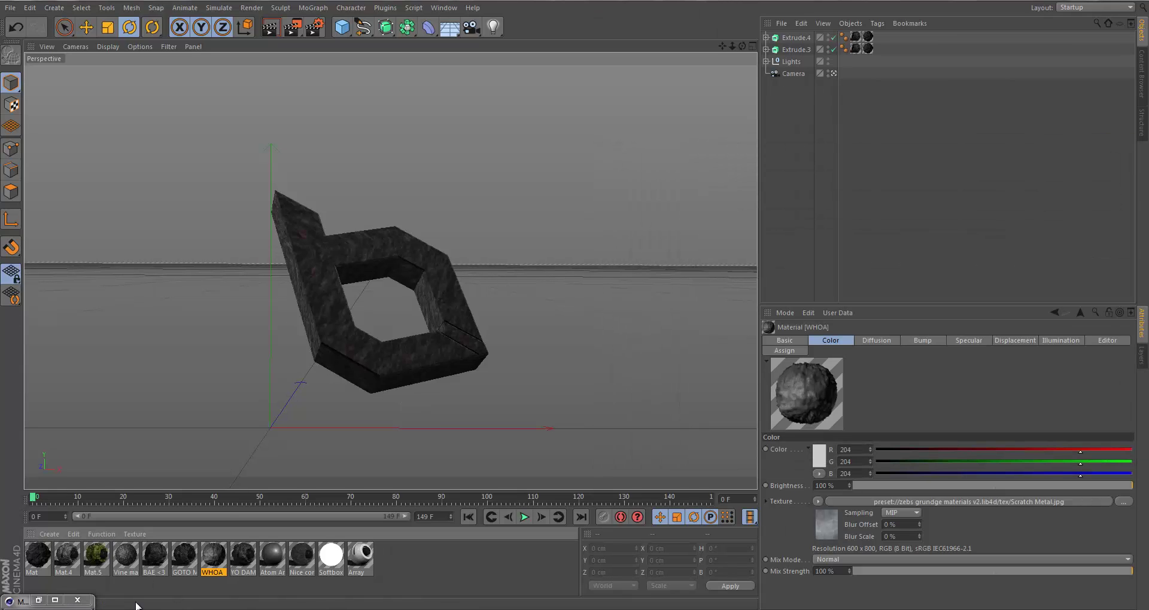
double_click(244, 558)
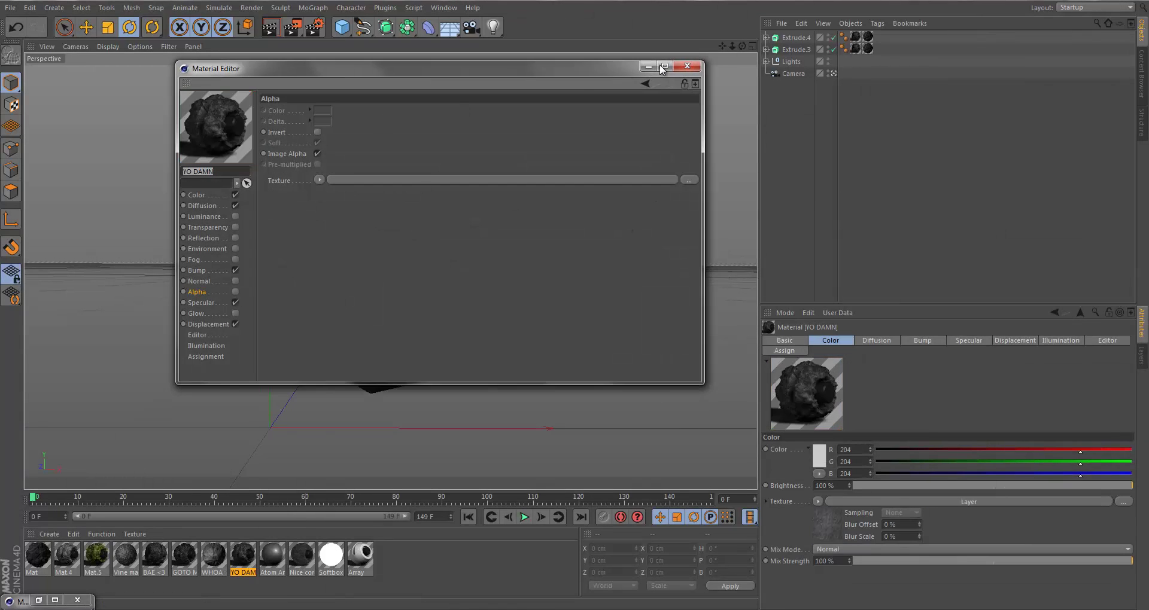
left_click(692, 65)
double_click(186, 562)
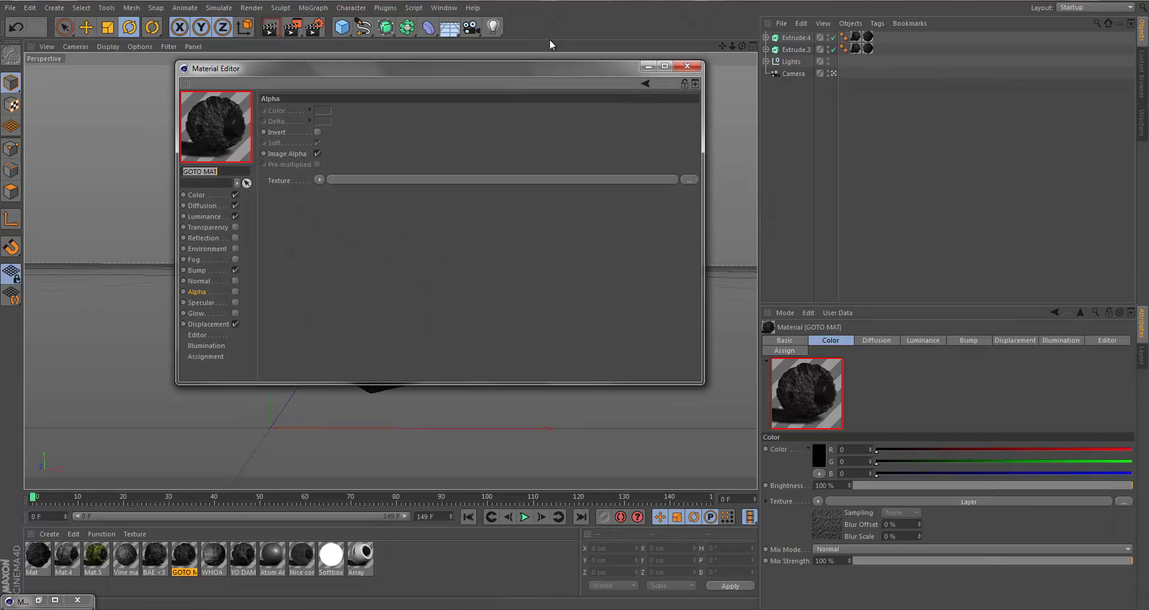
left_click(692, 71)
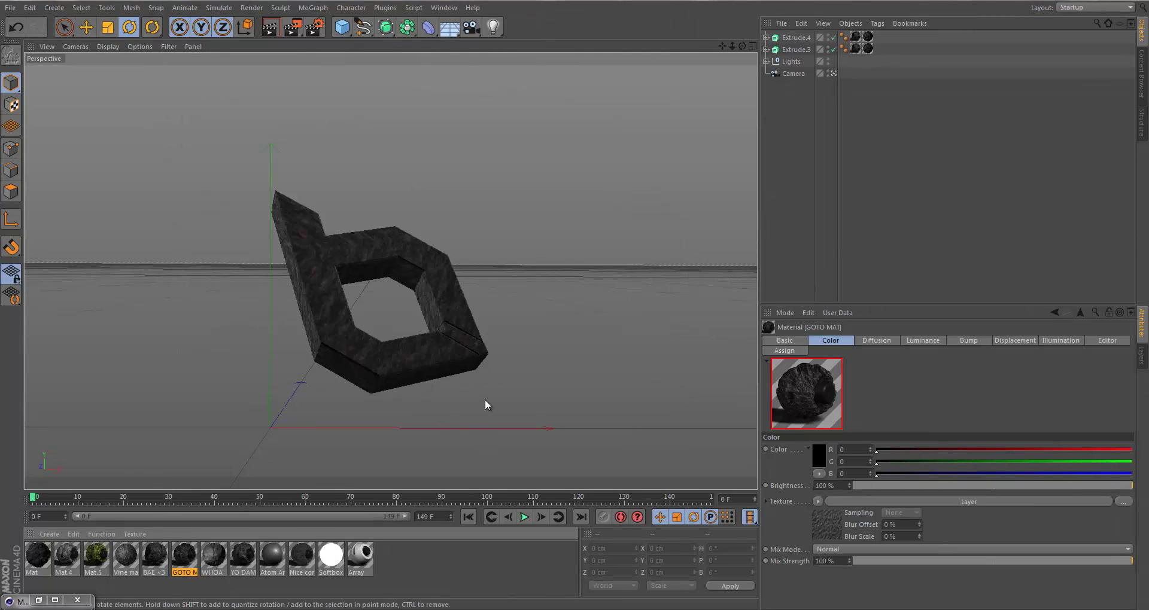